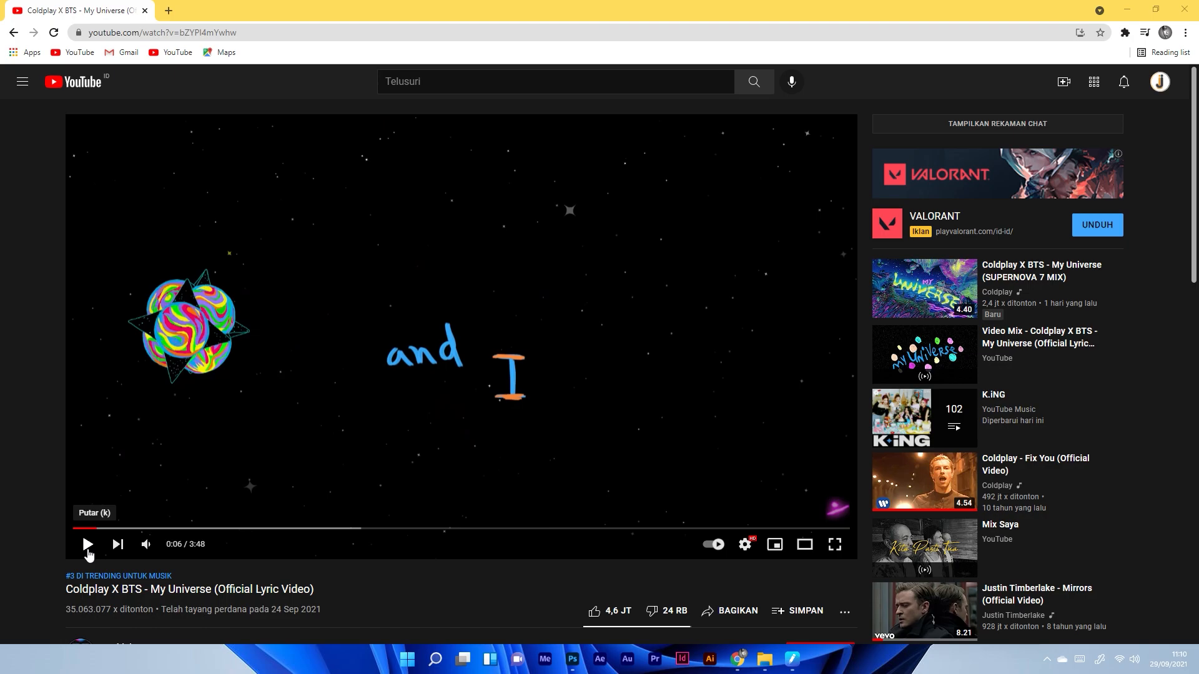
# Play the My Universe lyric video in short sections and pause it at the handwritten song title.
pyautogui.click(87, 549)
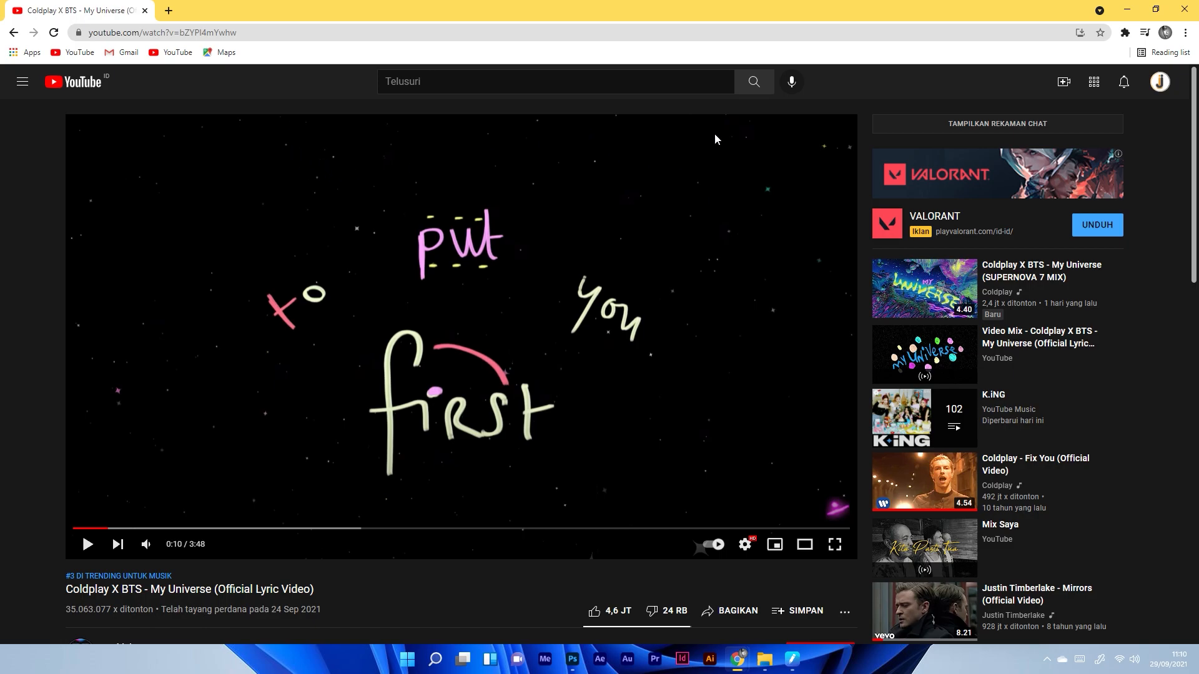
pyautogui.click(88, 545)
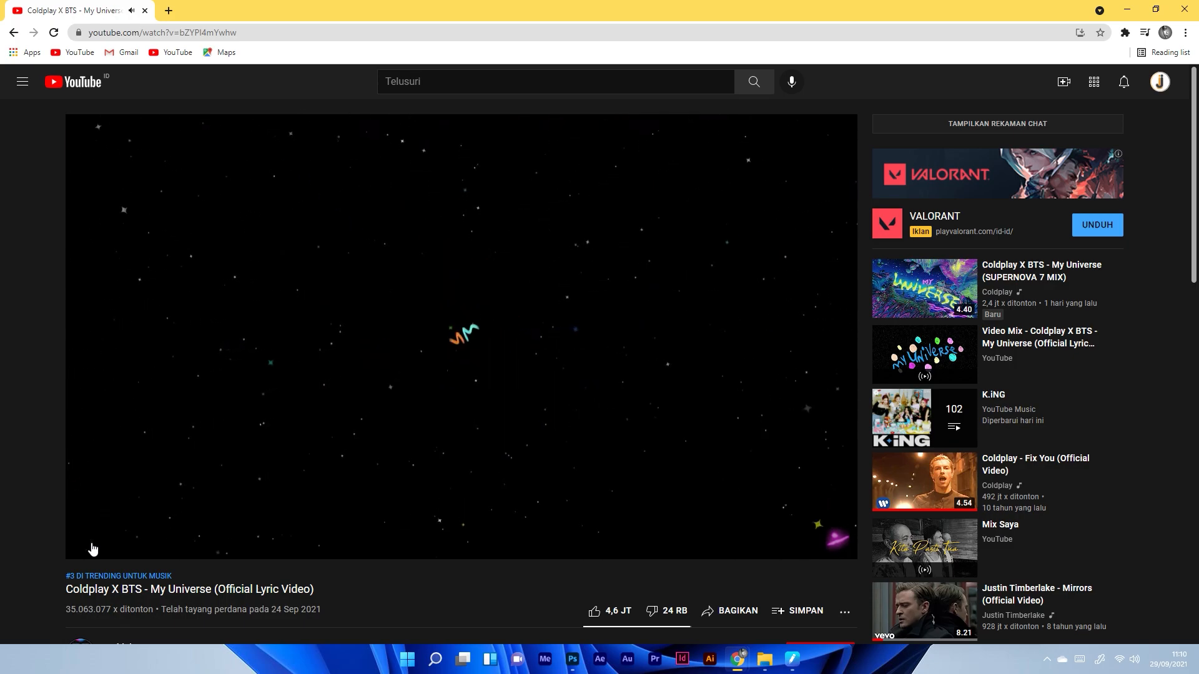
pyautogui.click(91, 546)
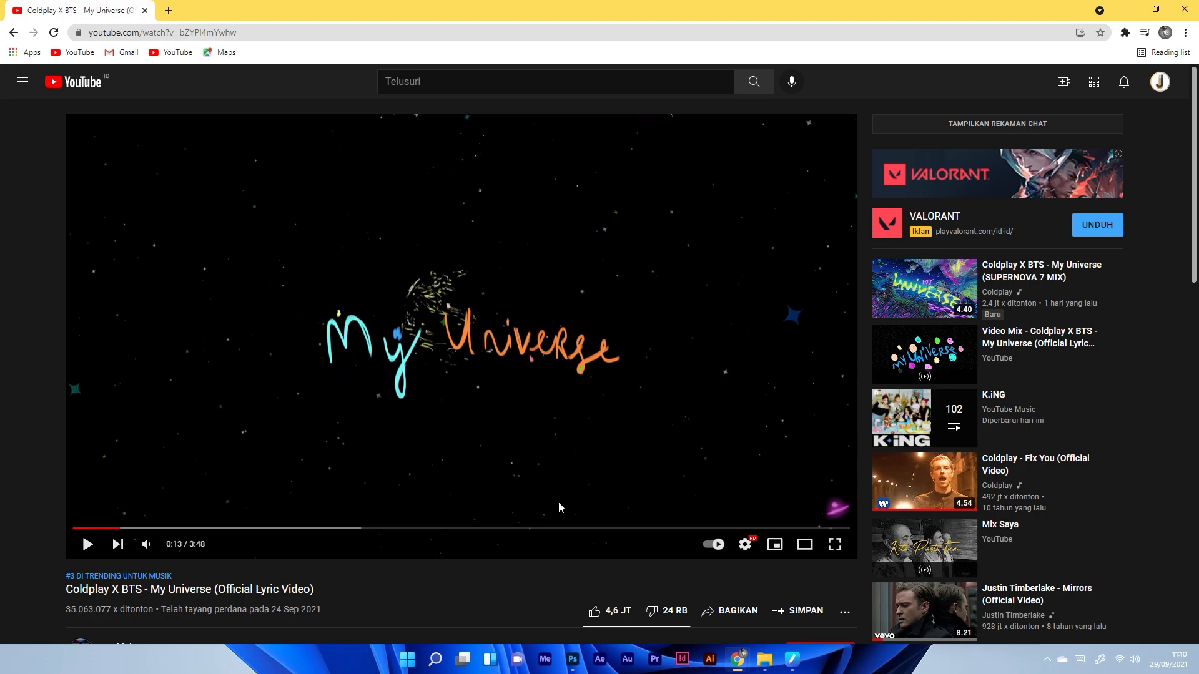
# Switch to Photoshop, hide all layers above the black Layer 1 in text.psd, and select Layer 1.
pyautogui.click(573, 581)
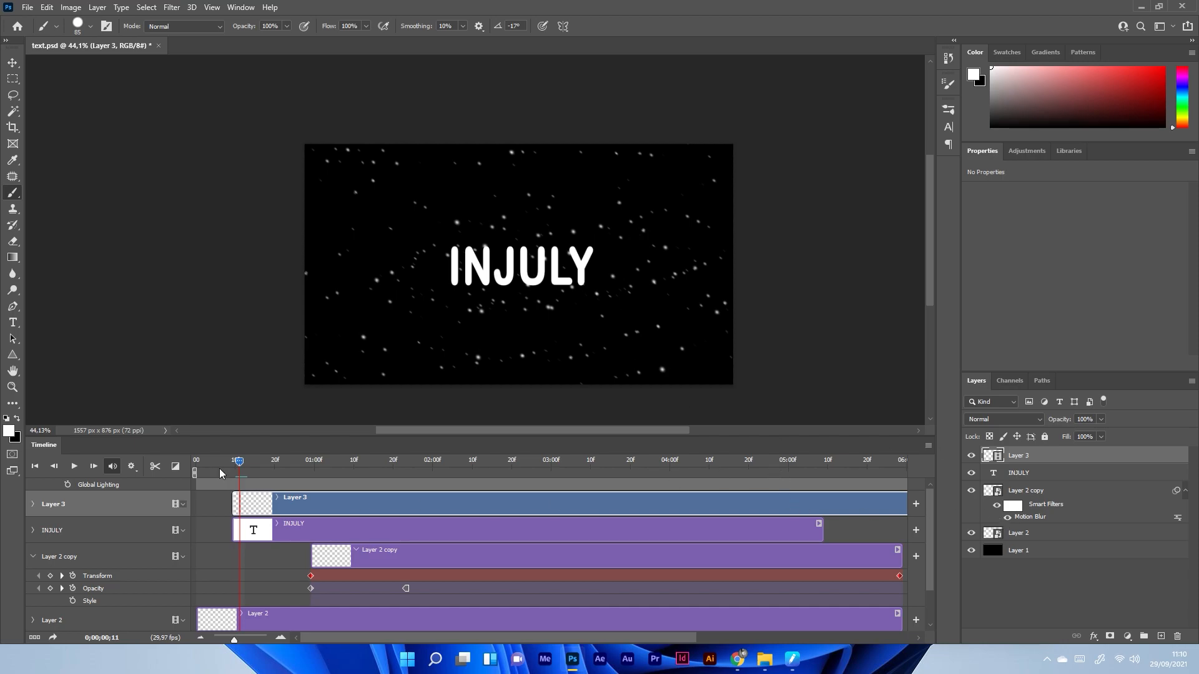
pyautogui.moveTo(973, 456); pyautogui.dragTo(979, 535)
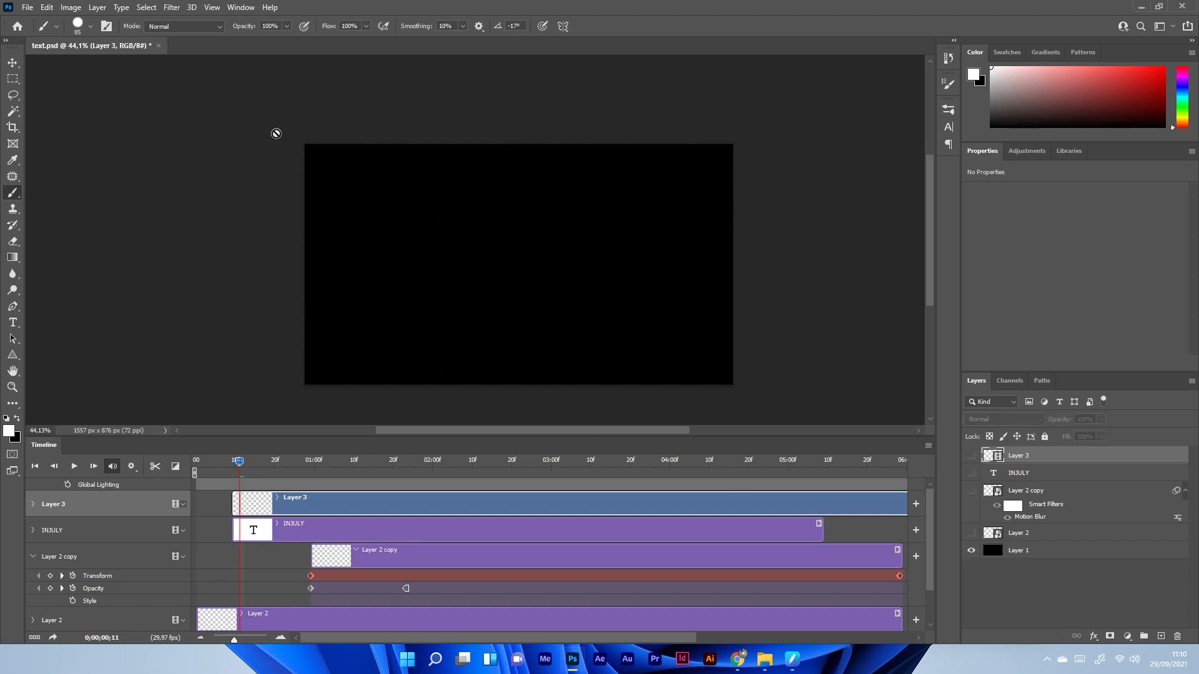
pyautogui.click(1016, 552)
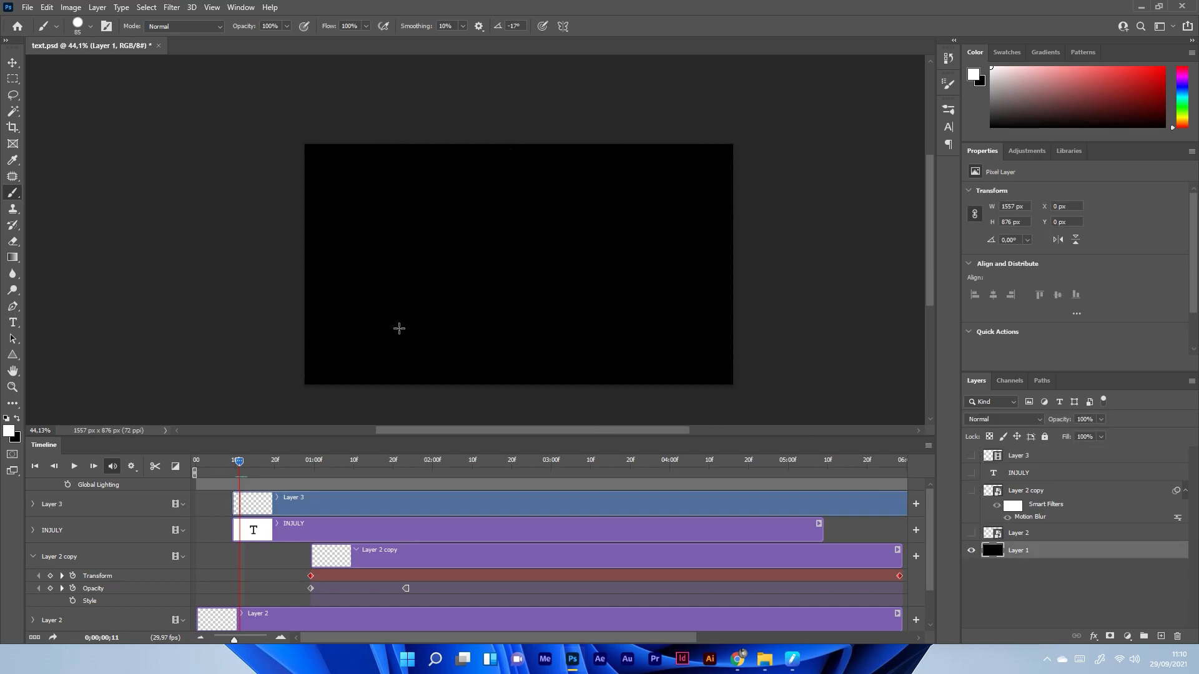
# Hide the Timeline and show it again.
pyautogui.moveTo(238, 464); pyautogui.dragTo(219, 463)
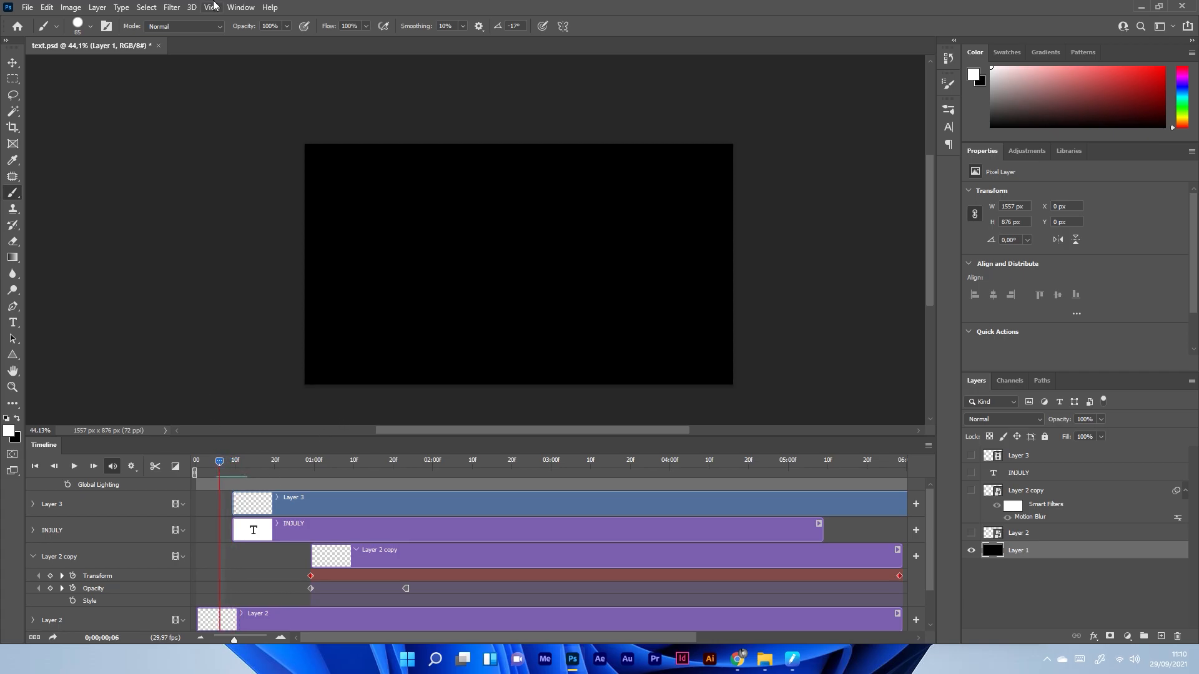
pyautogui.click(241, 7)
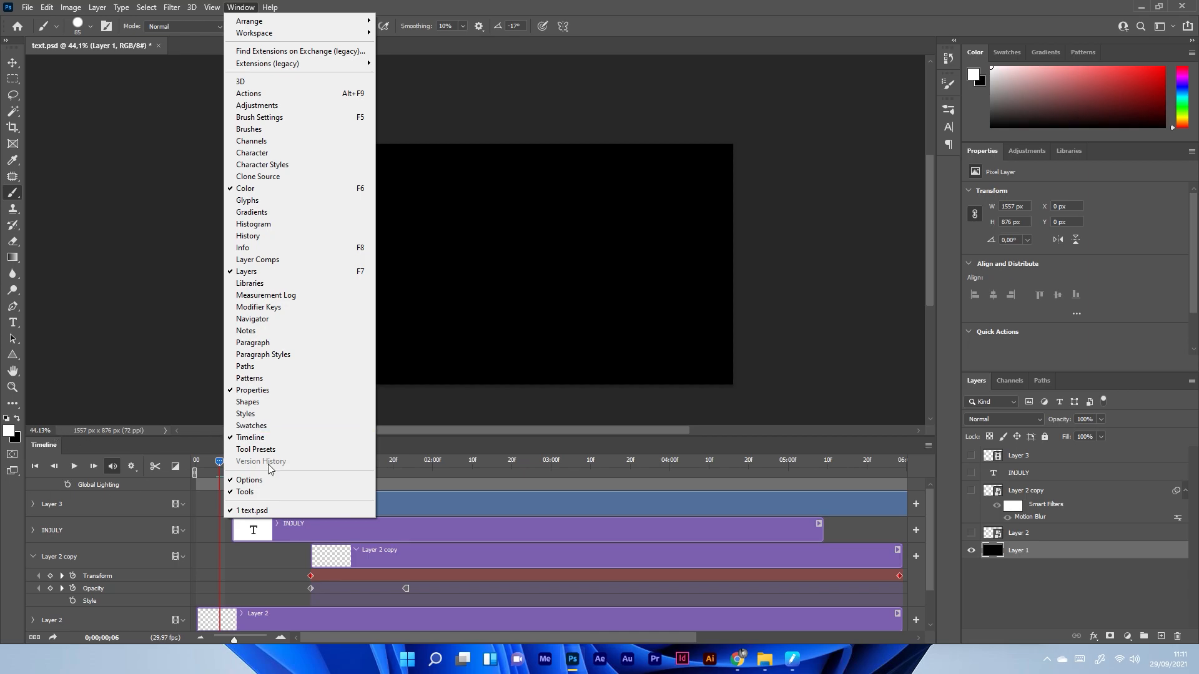
pyautogui.click(241, 8)
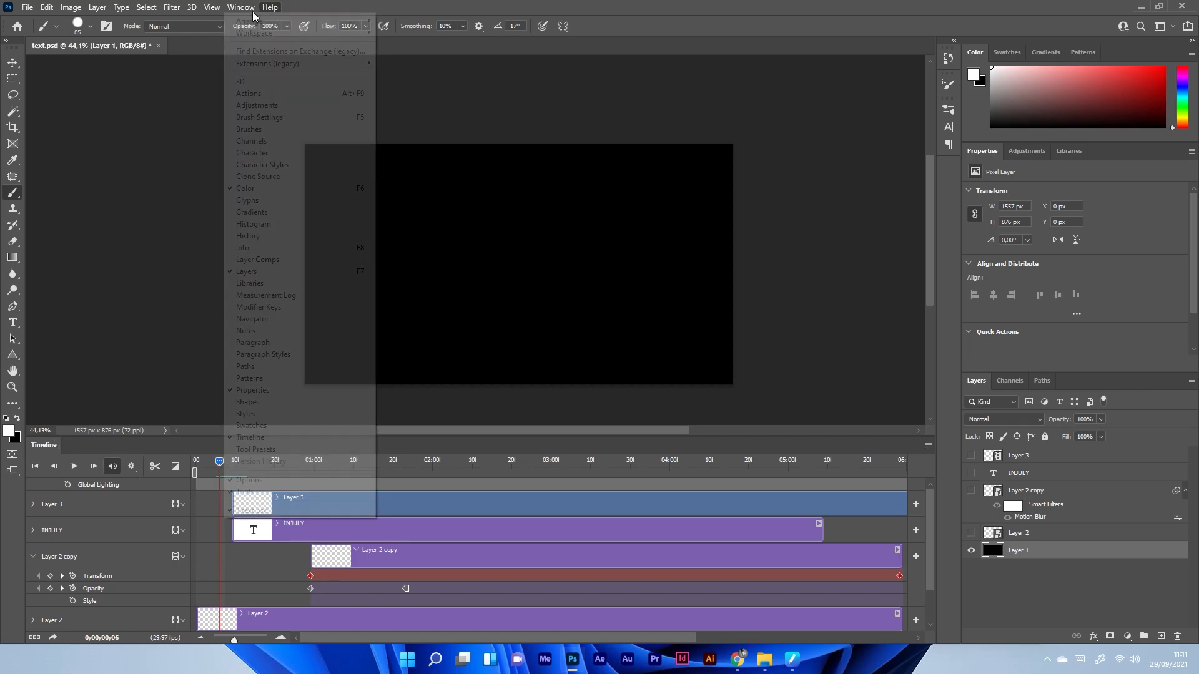
pyautogui.click(241, 9)
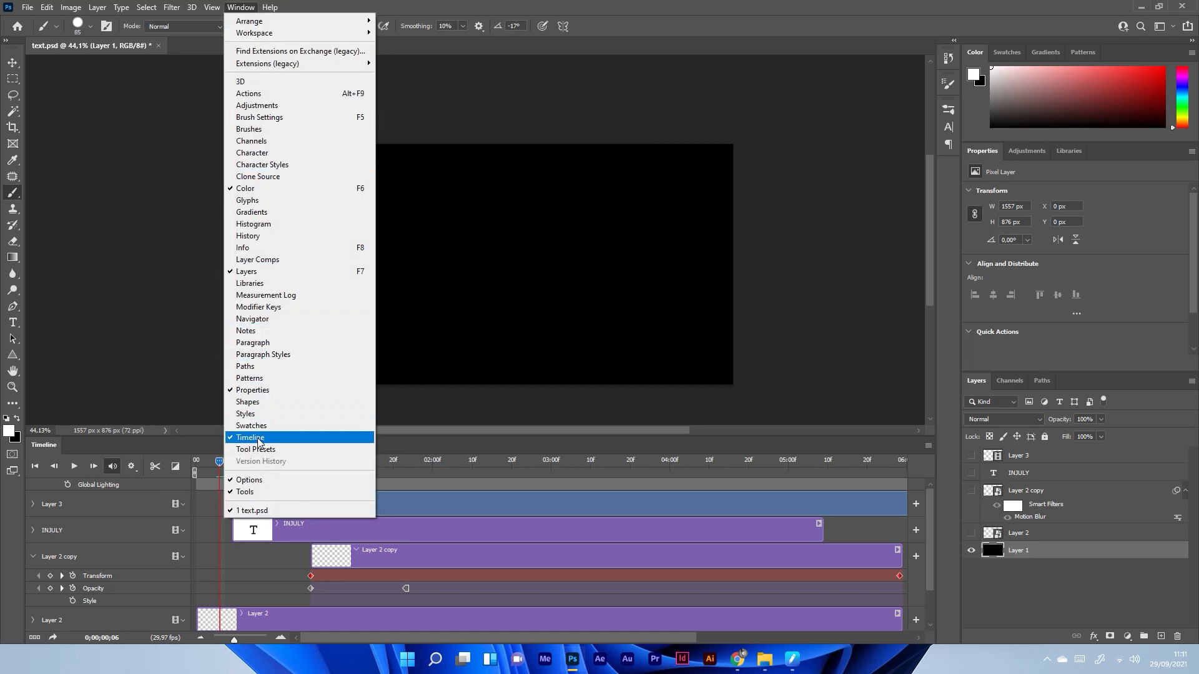
pyautogui.click(253, 443)
pyautogui.click(241, 8)
pyautogui.click(250, 437)
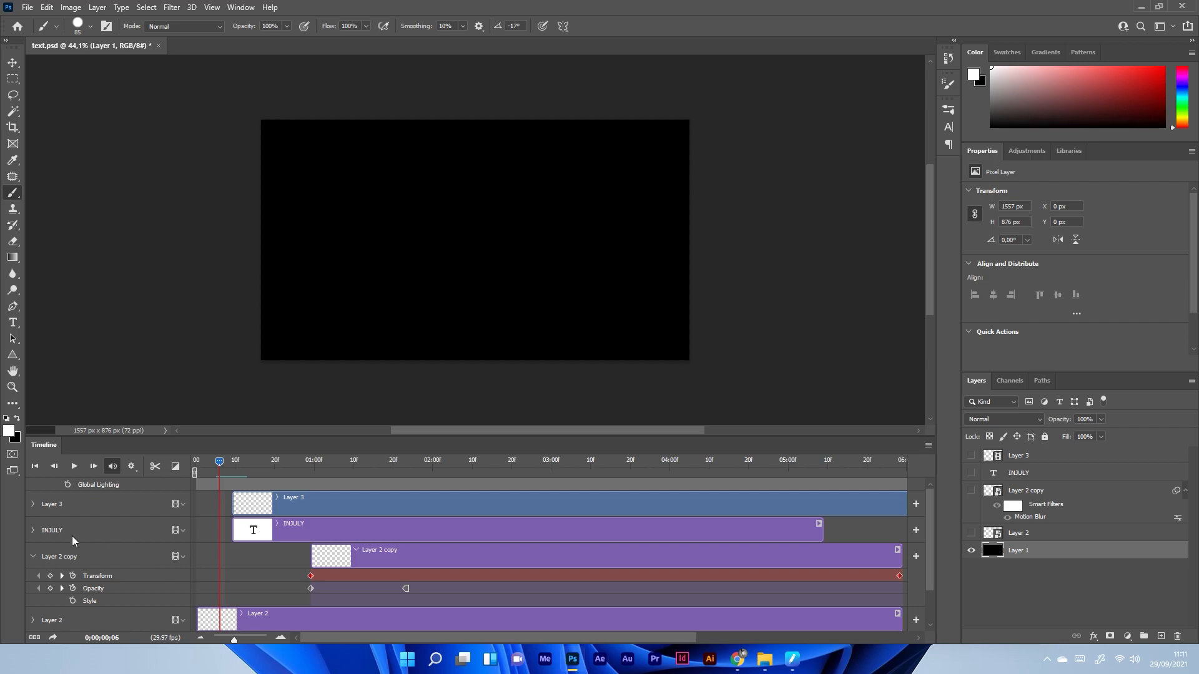
# Move the playhead to frame 1 and delete the Layer 2 and Layer 2 copy layers.
pyautogui.moveTo(219, 464); pyautogui.dragTo(200, 462)
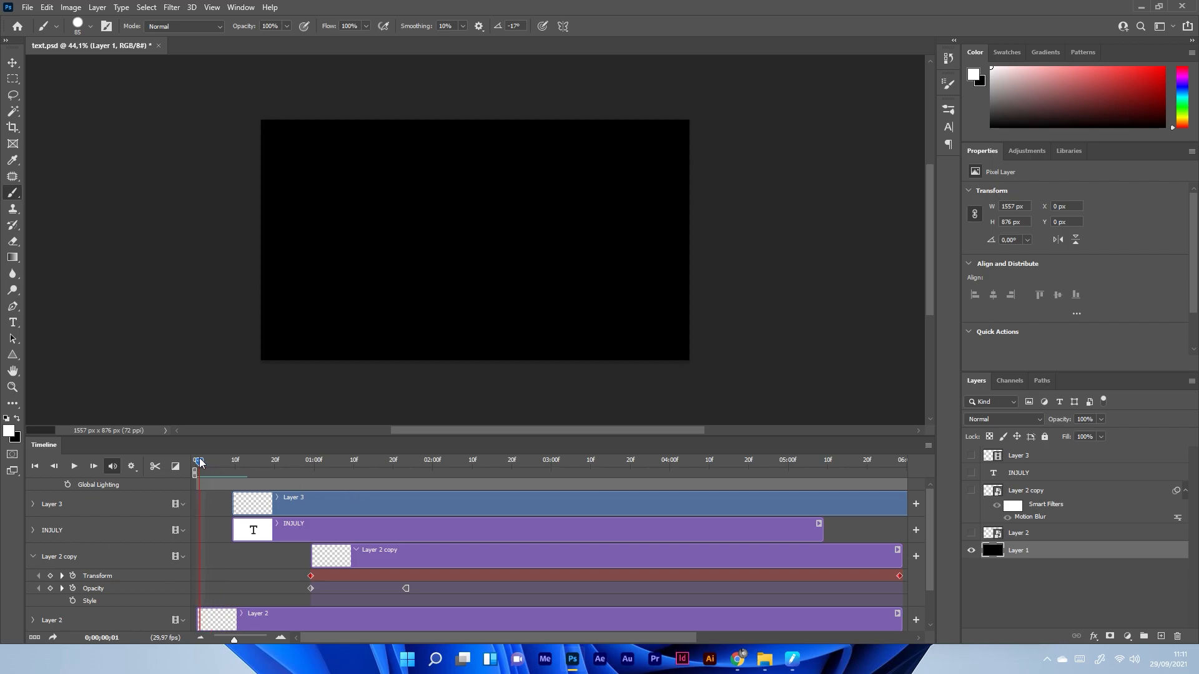
pyautogui.click(220, 627)
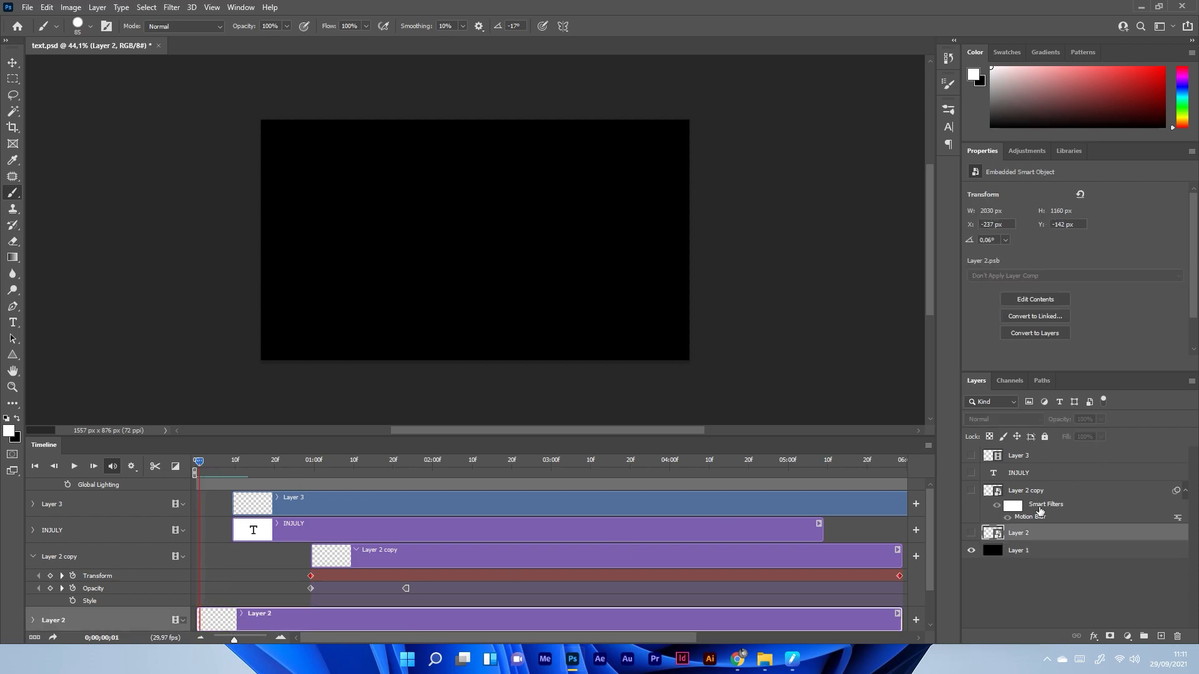
pyautogui.click(1014, 552)
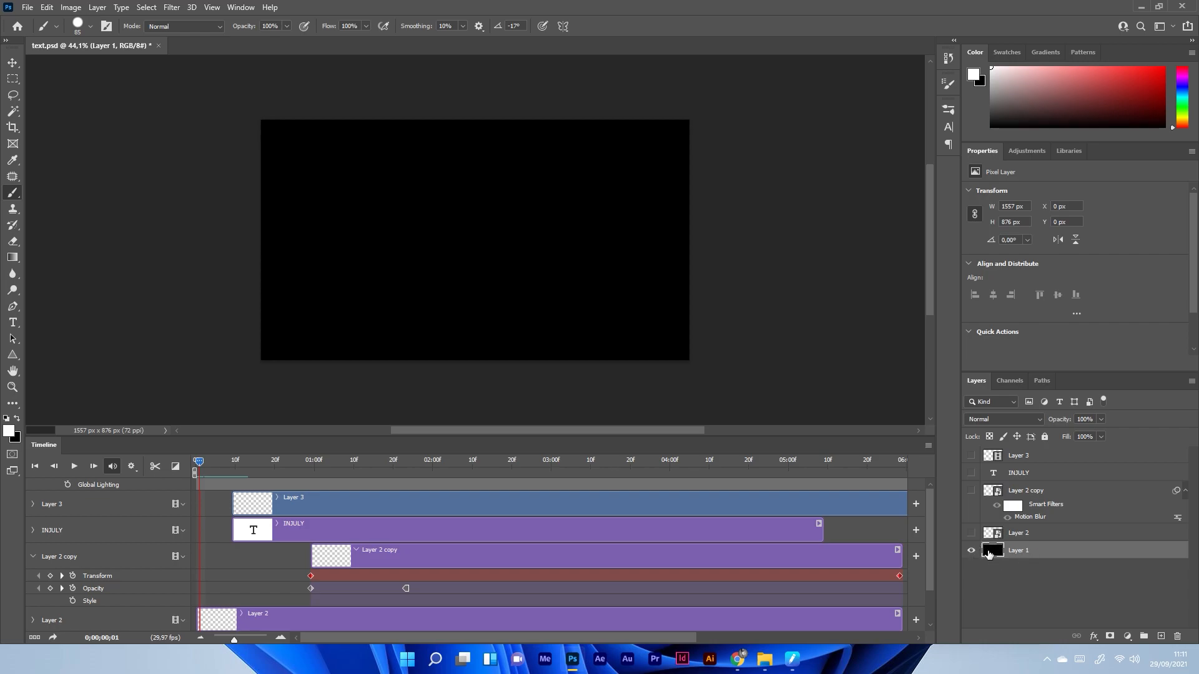
pyautogui.click(1017, 541)
pyautogui.press('Delete')
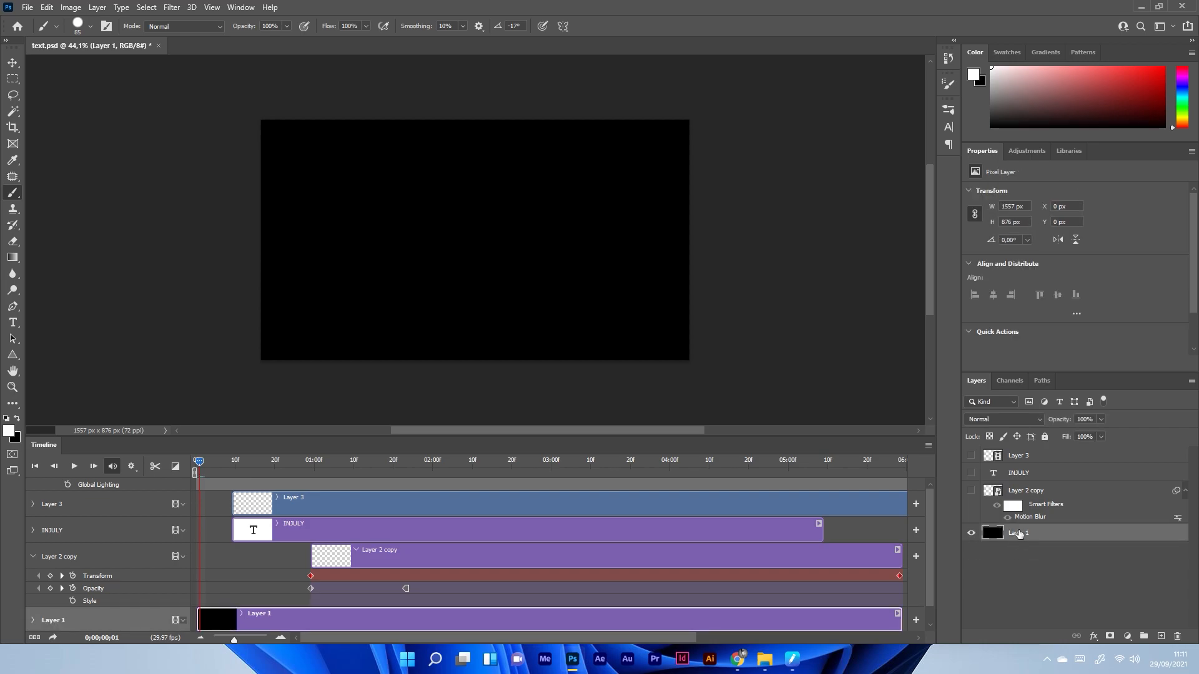
pyautogui.click(1024, 496)
pyautogui.press('Delete')
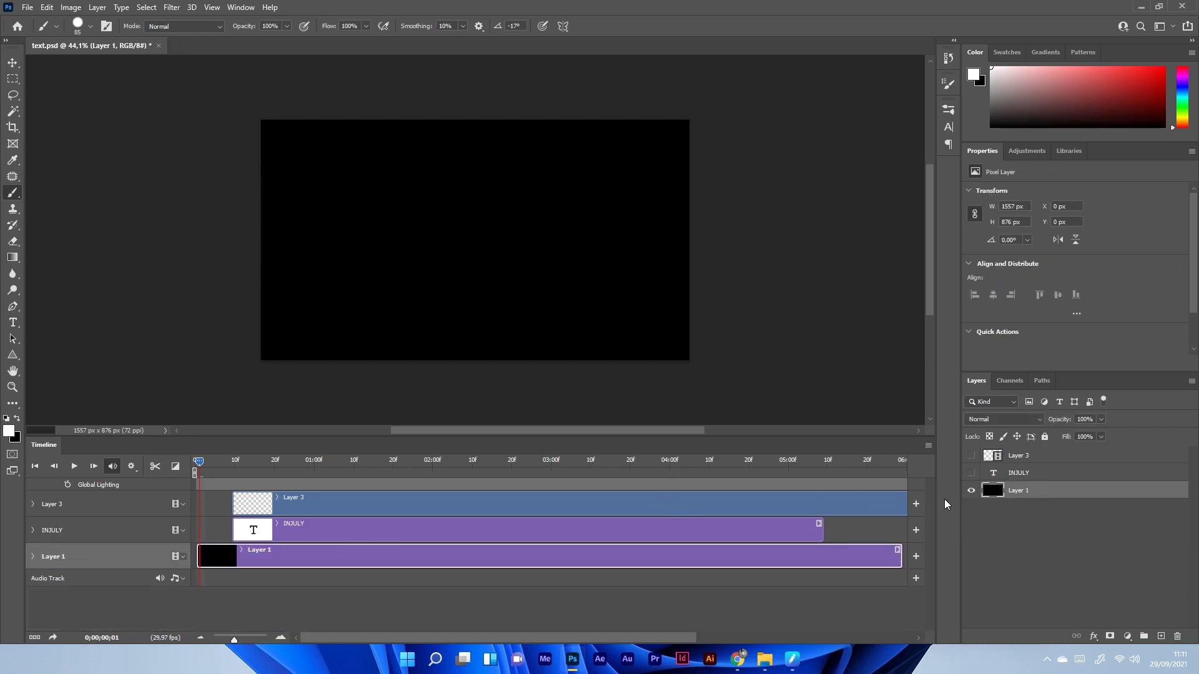
# Add a new layer above Layer 1 and align its clip's start and end with the Layer 1 clip.
pyautogui.click(1161, 636)
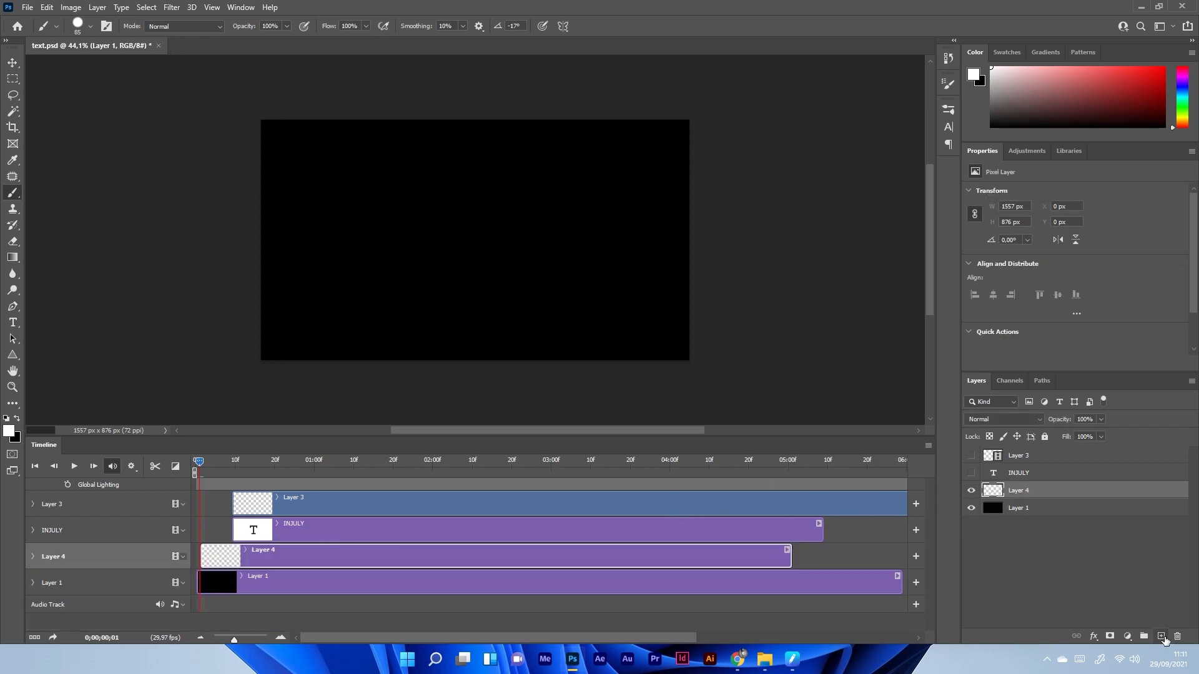
pyautogui.moveTo(270, 558); pyautogui.dragTo(256, 560)
pyautogui.moveTo(789, 563); pyautogui.dragTo(900, 554)
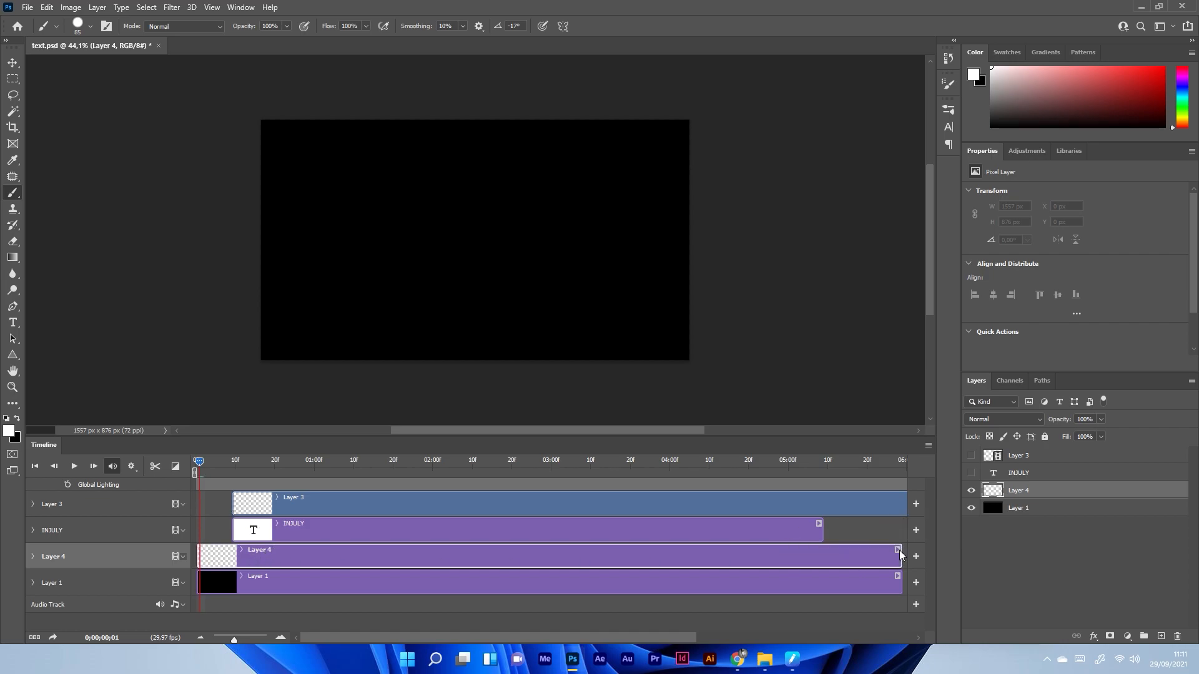
# Choose the Watercolor Spatter Big Drops brush, try a stroke, and set the brush size to 8 px.
pyautogui.click(948, 110)
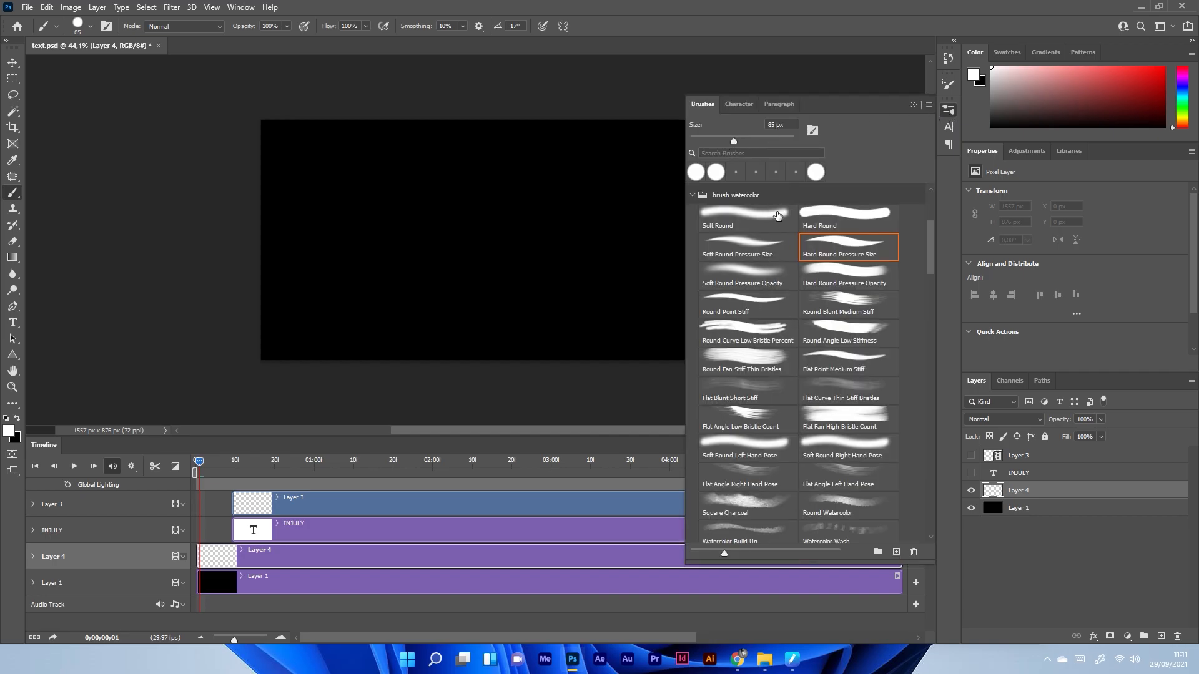
pyautogui.moveTo(932, 236); pyautogui.dragTo(939, 282)
pyautogui.click(853, 354)
pyautogui.moveTo(387, 192); pyautogui.dragTo(637, 186)
pyautogui.moveTo(718, 141); pyautogui.dragTo(699, 141)
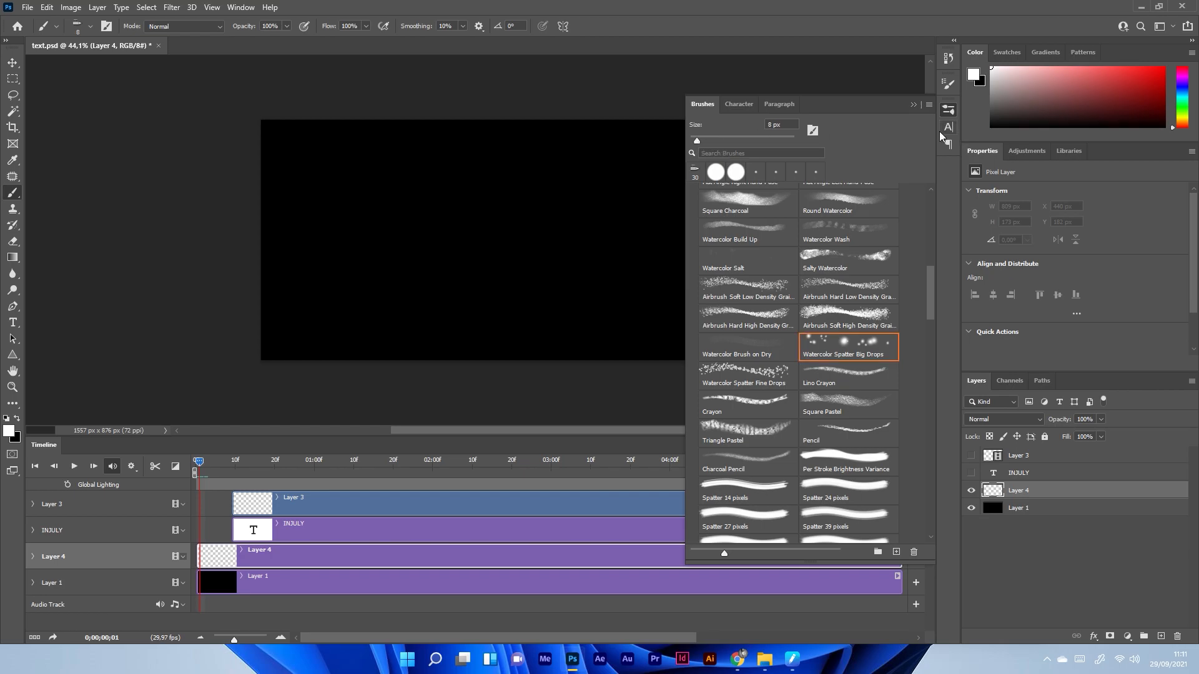
pyautogui.click(943, 129)
pyautogui.click(948, 109)
pyautogui.click(755, 117)
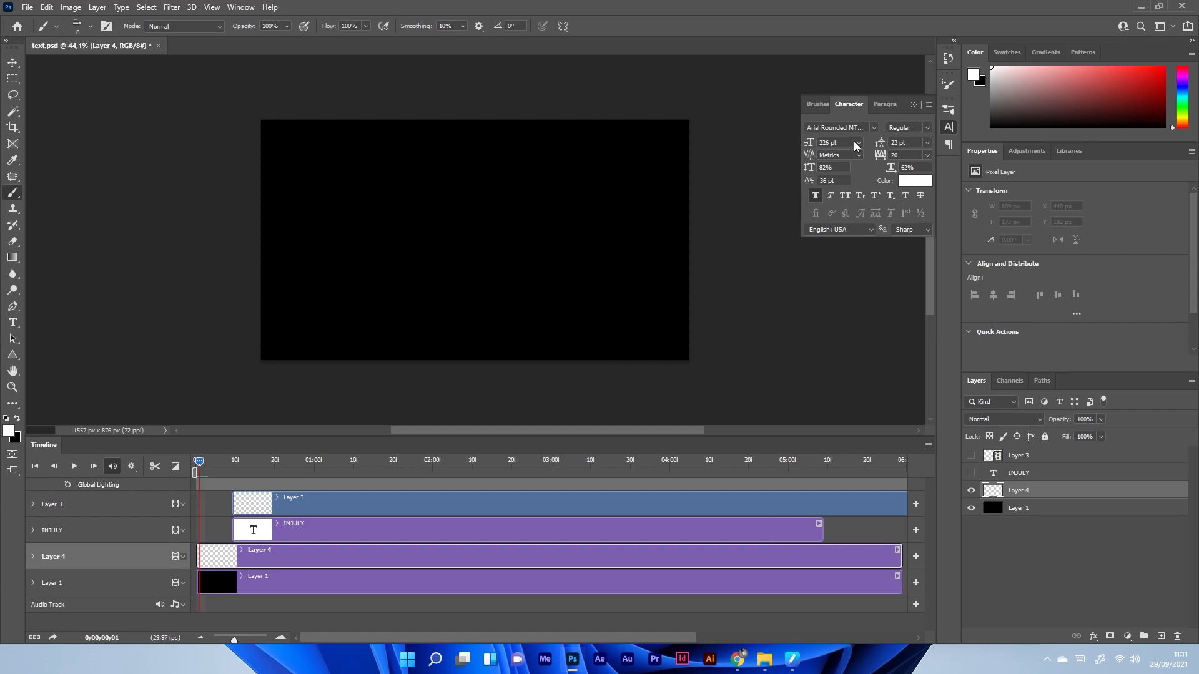
pyautogui.click(948, 109)
# Set the brush to 7 px size, 47% hardness, 65% spatter size, 101 spatter amount and 319% spacing, testing it with one undone stroke.
pyautogui.click(949, 84)
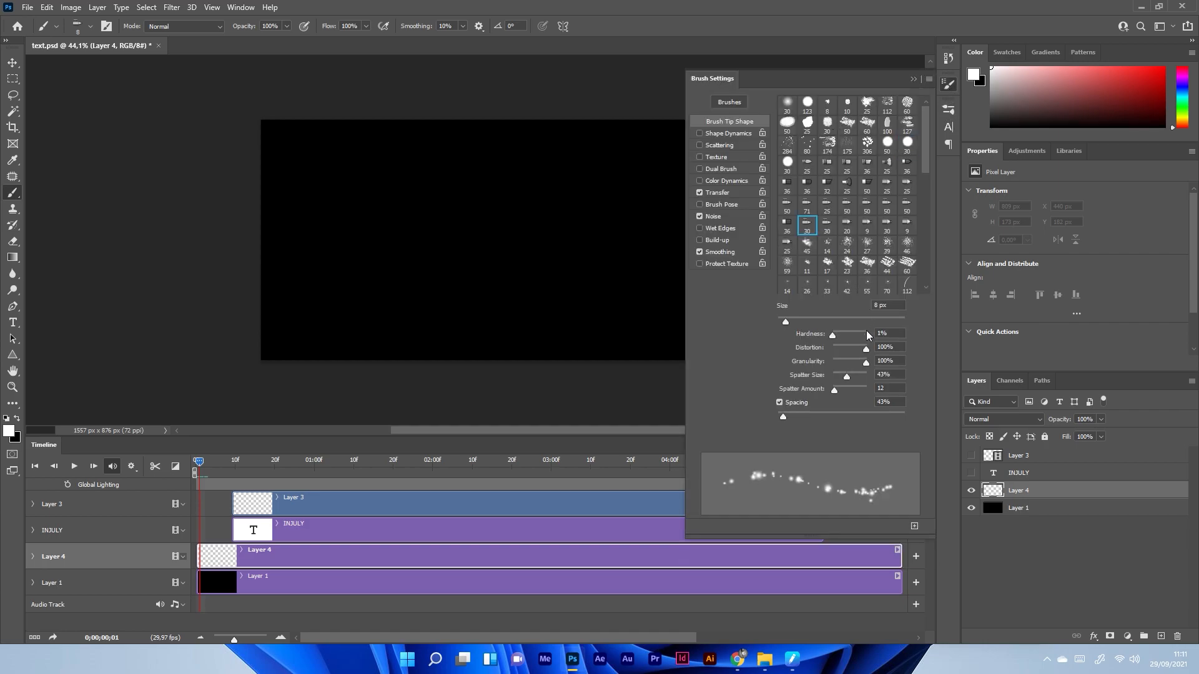
pyautogui.moveTo(834, 388)
pyautogui.mouseDown()
pyautogui.moveTo(868, 387)
pyautogui.moveTo(849, 388)
pyautogui.moveTo(854, 375)
pyautogui.mouseUp()
pyautogui.moveTo(833, 334)
pyautogui.mouseDown()
pyautogui.moveTo(856, 335)
pyautogui.moveTo(785, 319)
pyautogui.mouseUp()
pyautogui.moveTo(783, 414)
pyautogui.mouseDown()
pyautogui.moveTo(860, 415)
pyautogui.moveTo(817, 417)
pyautogui.mouseUp()
pyautogui.moveTo(341, 153)
pyautogui.mouseDown()
pyautogui.moveTo(440, 205)
pyautogui.moveTo(639, 238)
pyautogui.moveTo(542, 324)
pyautogui.moveTo(435, 189)
pyautogui.moveTo(596, 213)
pyautogui.mouseUp()
pyautogui.hotkey('ctrl', 'z')
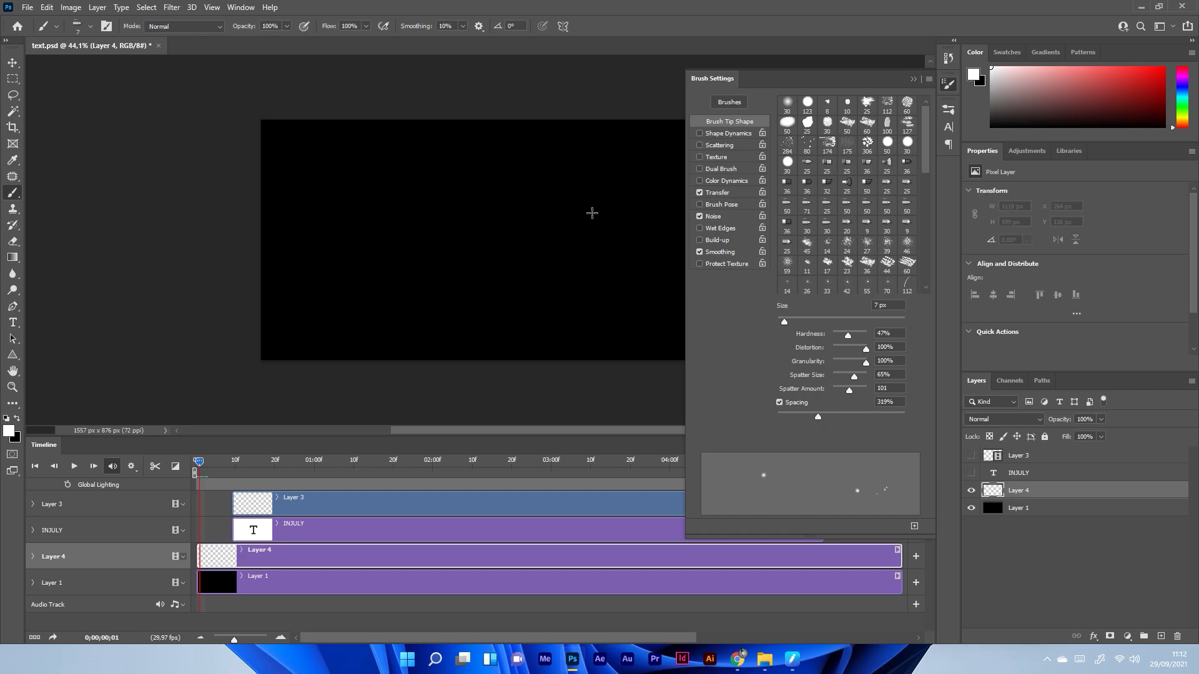
pyautogui.click(915, 83)
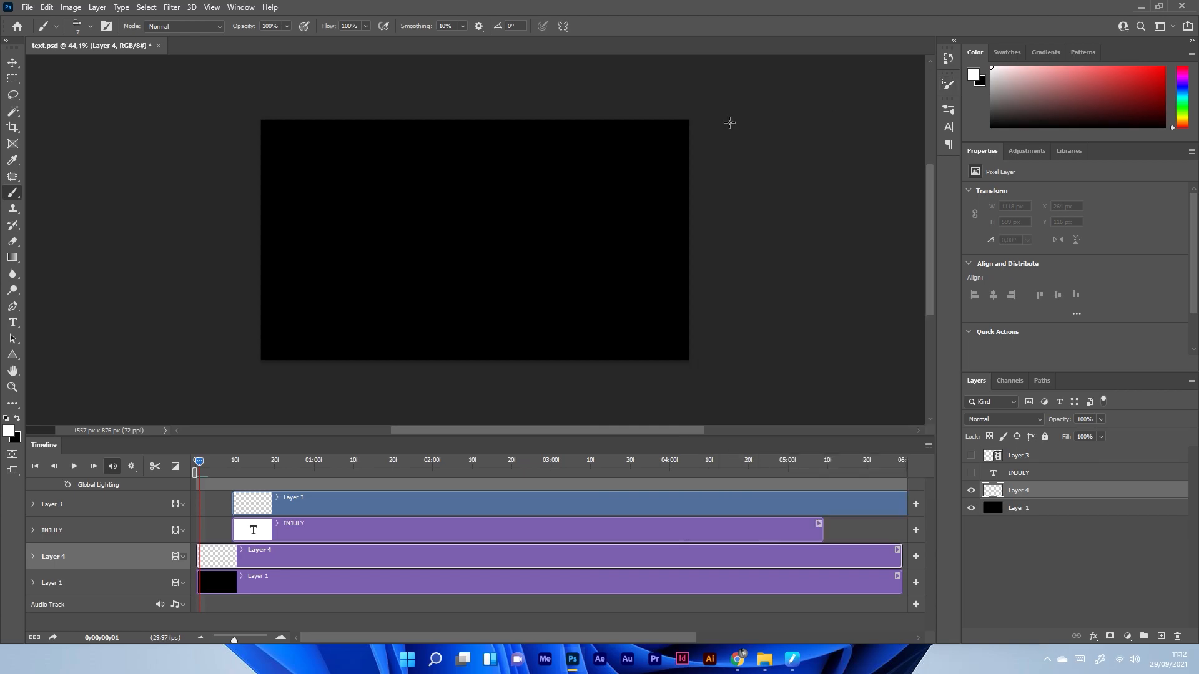
# Paint scattered white stars across the whole black canvas on Layer 4 with sweeping spatter brush strokes.
pyautogui.moveTo(297, 128)
pyautogui.mouseDown()
pyautogui.moveTo(295, 258)
pyautogui.moveTo(743, 281)
pyautogui.mouseUp()
pyautogui.moveTo(521, 143)
pyautogui.mouseDown()
pyautogui.moveTo(486, 149)
pyautogui.moveTo(629, 160)
pyautogui.moveTo(524, 232)
pyautogui.moveTo(426, 198)
pyautogui.moveTo(464, 171)
pyautogui.moveTo(523, 199)
pyautogui.moveTo(494, 200)
pyautogui.mouseUp()
pyautogui.moveTo(424, 189); pyautogui.dragTo(920, 198)
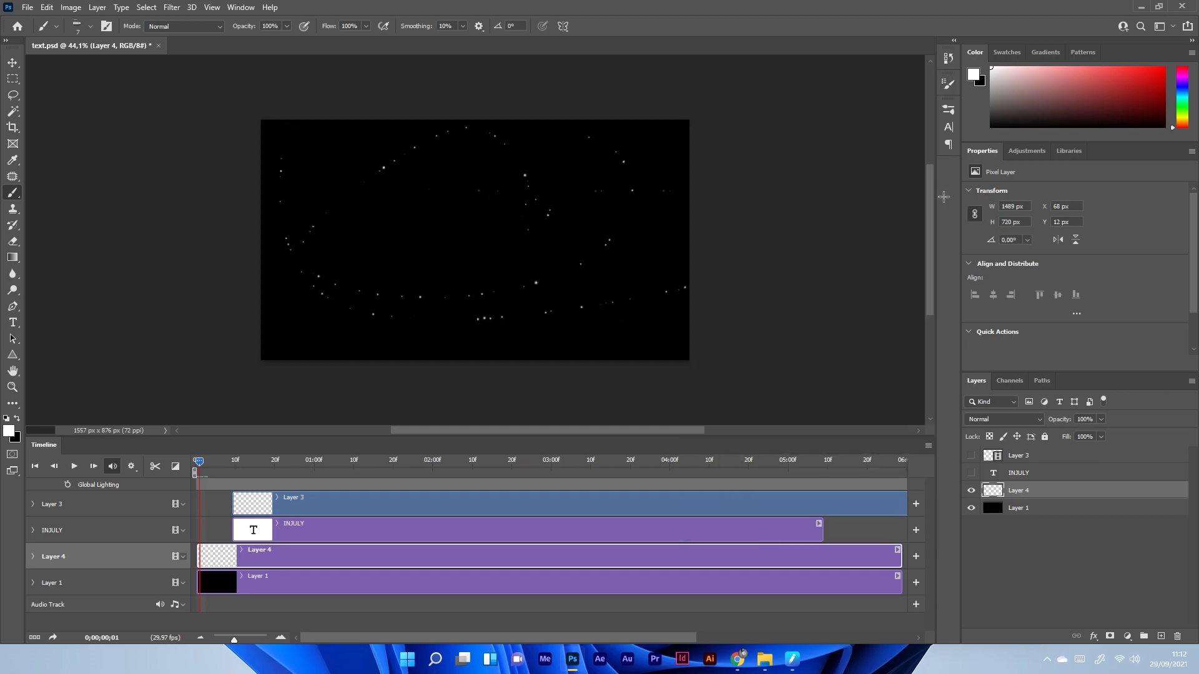
pyautogui.moveTo(357, 143); pyautogui.dragTo(924, 160)
pyautogui.moveTo(390, 244)
pyautogui.mouseDown()
pyautogui.moveTo(843, 345)
pyautogui.moveTo(604, 345)
pyautogui.moveTo(732, 344)
pyautogui.moveTo(260, 316)
pyautogui.mouseUp()
pyautogui.moveTo(804, 404)
pyautogui.mouseDown()
pyautogui.moveTo(685, 128)
pyautogui.moveTo(696, 193)
pyautogui.moveTo(334, 287)
pyautogui.moveTo(585, 287)
pyautogui.mouseUp()
pyautogui.moveTo(705, 272)
pyautogui.mouseDown()
pyautogui.moveTo(648, 225)
pyautogui.moveTo(444, 307)
pyautogui.moveTo(317, 116)
pyautogui.moveTo(579, 164)
pyautogui.moveTo(706, 144)
pyautogui.moveTo(414, 119)
pyautogui.moveTo(358, 135)
pyautogui.moveTo(781, 125)
pyautogui.moveTo(530, 144)
pyautogui.moveTo(667, 118)
pyautogui.mouseUp()
pyautogui.hotkey('ctrl', 't')
pyautogui.moveTo(700, 133); pyautogui.dragTo(643, 156)
pyautogui.click(617, 26)
pyautogui.press('b')
pyautogui.hotkey('ctrl', 'z')
# Set the star layer's fill to 87% and enlarge it from its centre to about 1611 by 906 px.
pyautogui.moveTo(1066, 438); pyautogui.dragTo(1053, 437)
pyautogui.hotkey('ctrl', 't')
pyautogui.moveTo(690, 120); pyautogui.dragTo(704, 119)
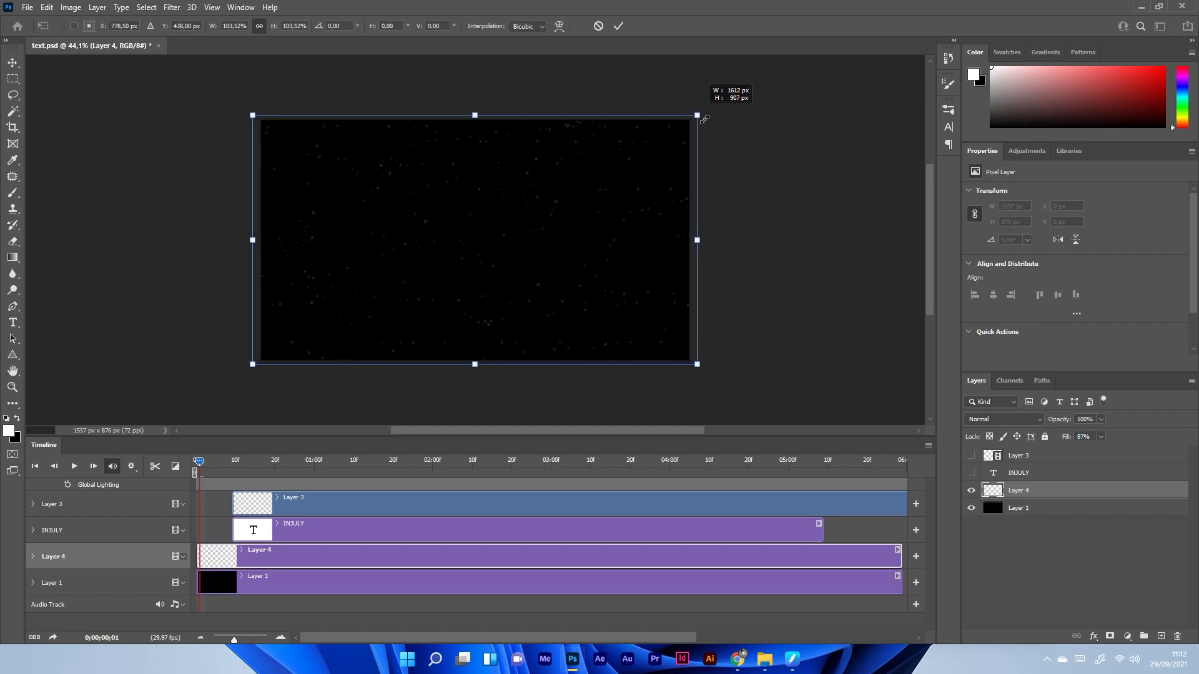
pyautogui.click(618, 26)
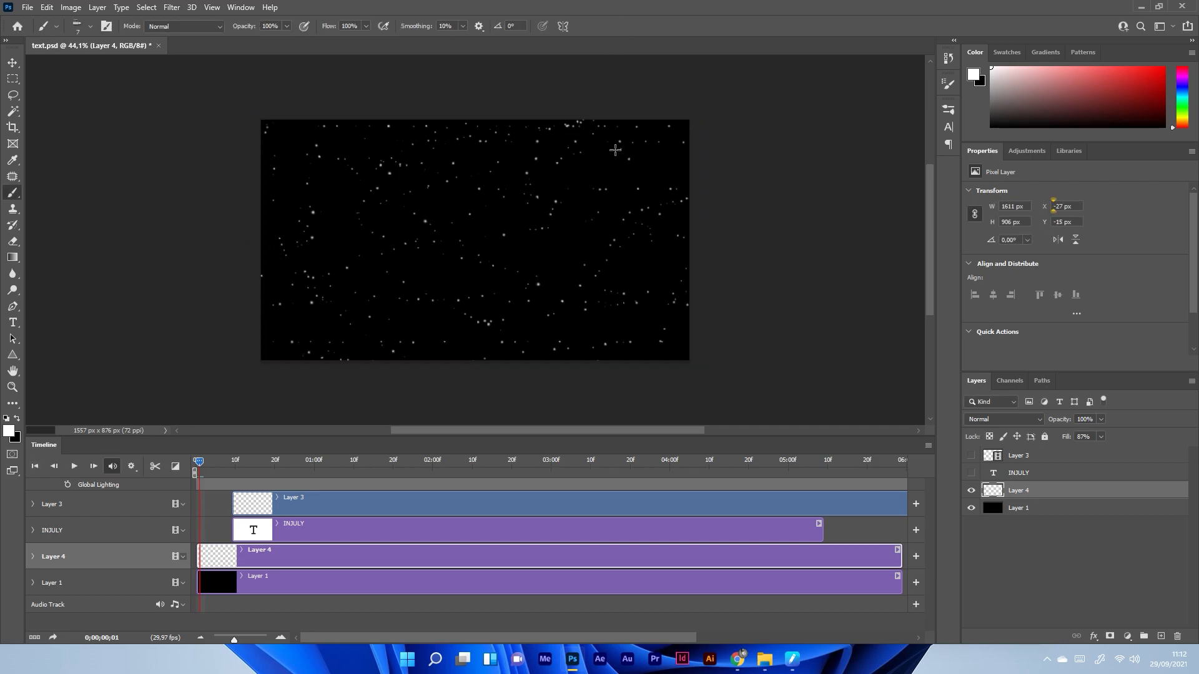
pyautogui.hotkey('ctrl', 't')
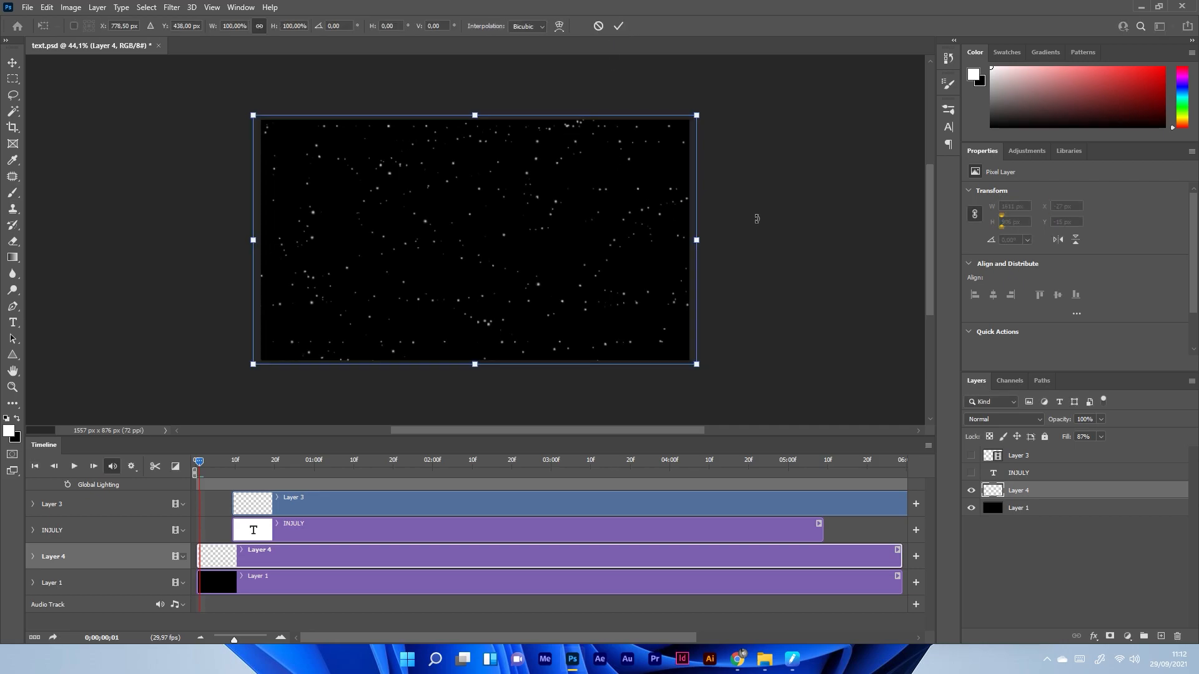
pyautogui.click(618, 26)
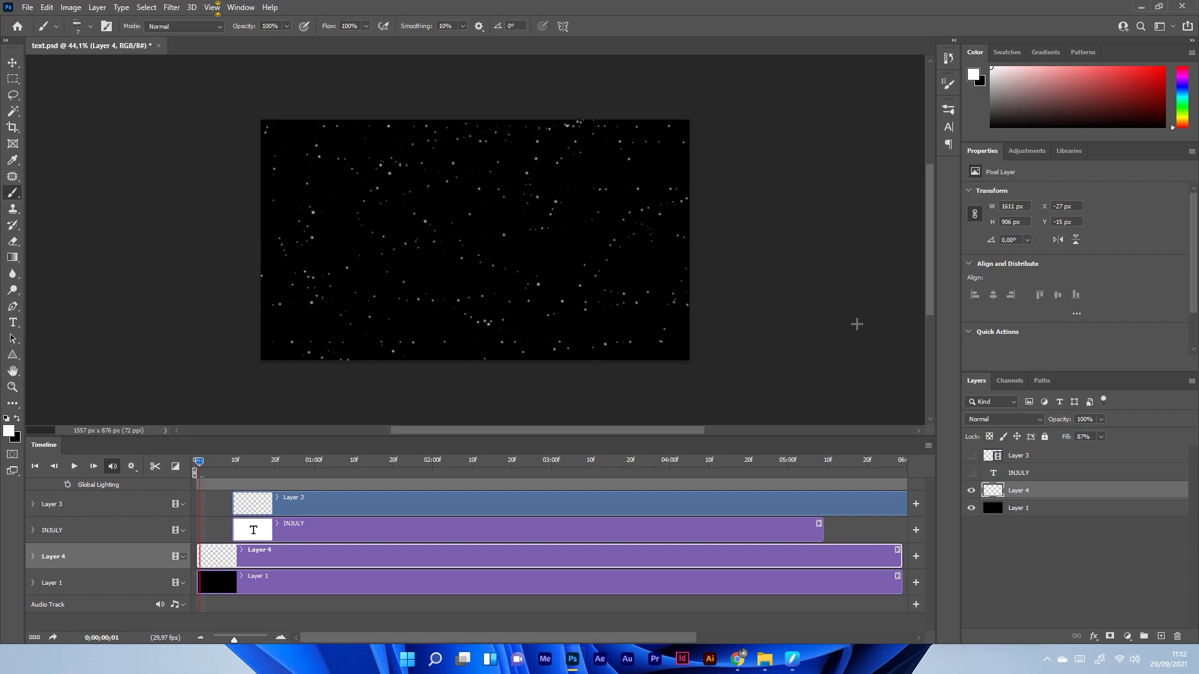
# Add a new layer above Layer 4 and paint smaller stars on it with a 3 px brush.
pyautogui.click(1161, 637)
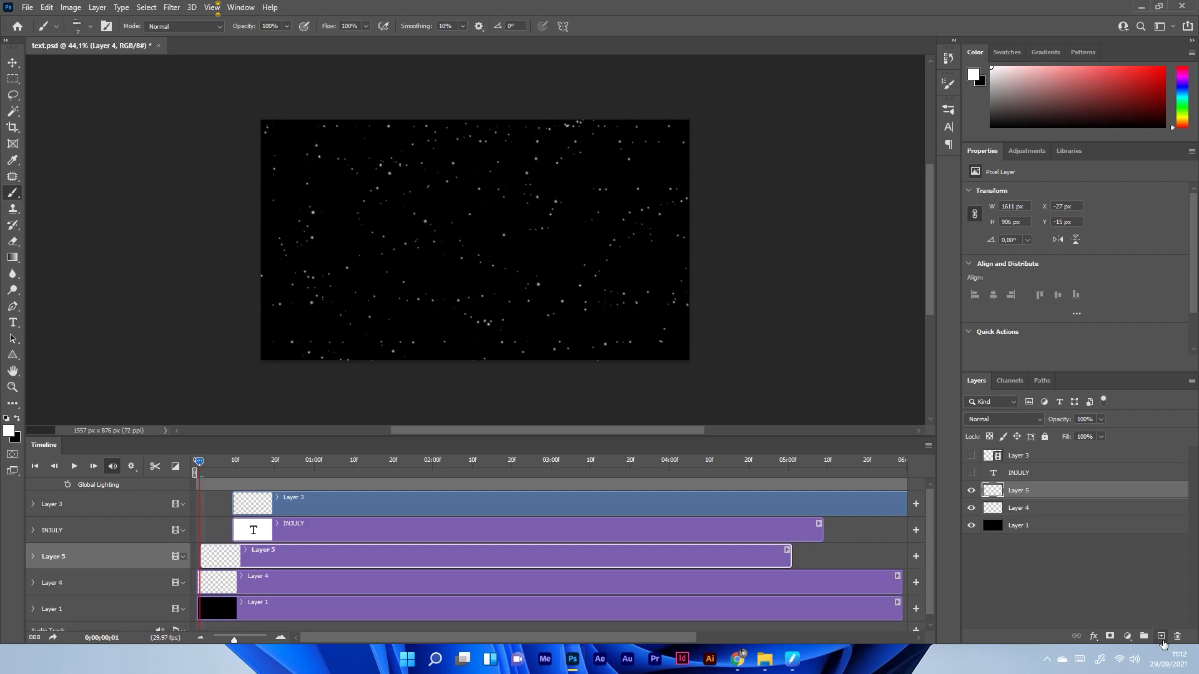
pyautogui.click(948, 110)
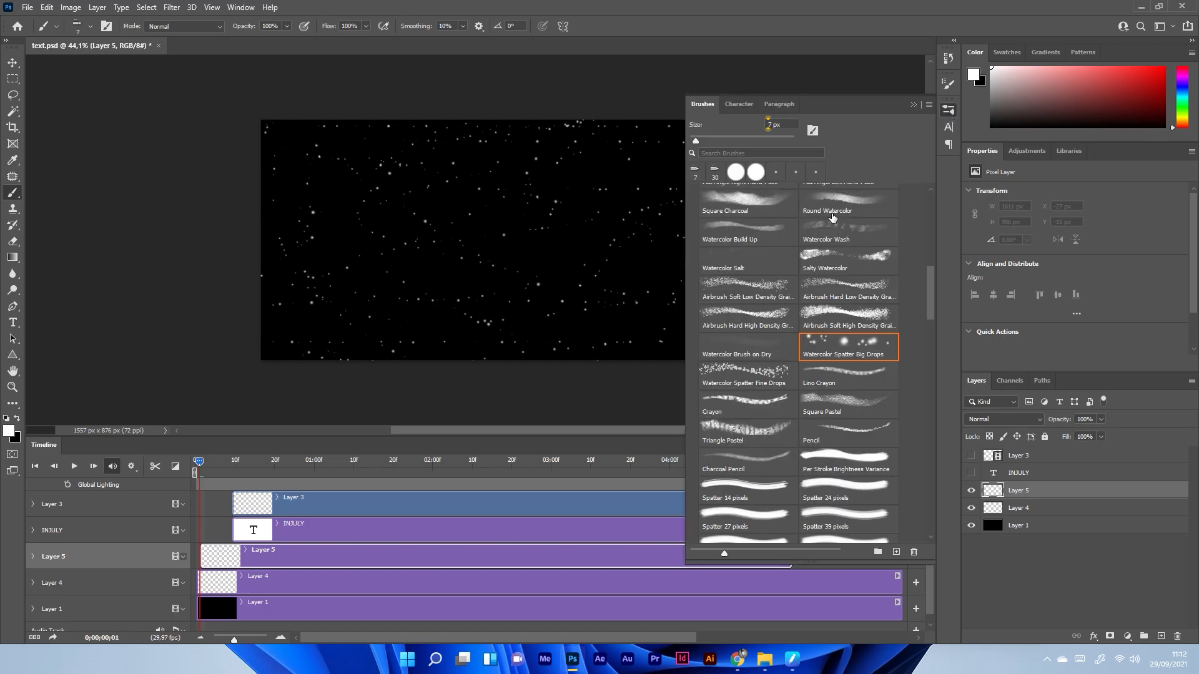
pyautogui.click(691, 141)
pyautogui.moveTo(384, 132)
pyautogui.mouseDown()
pyautogui.moveTo(327, 186)
pyautogui.moveTo(420, 235)
pyautogui.moveTo(537, 258)
pyautogui.mouseUp()
pyautogui.click(913, 105)
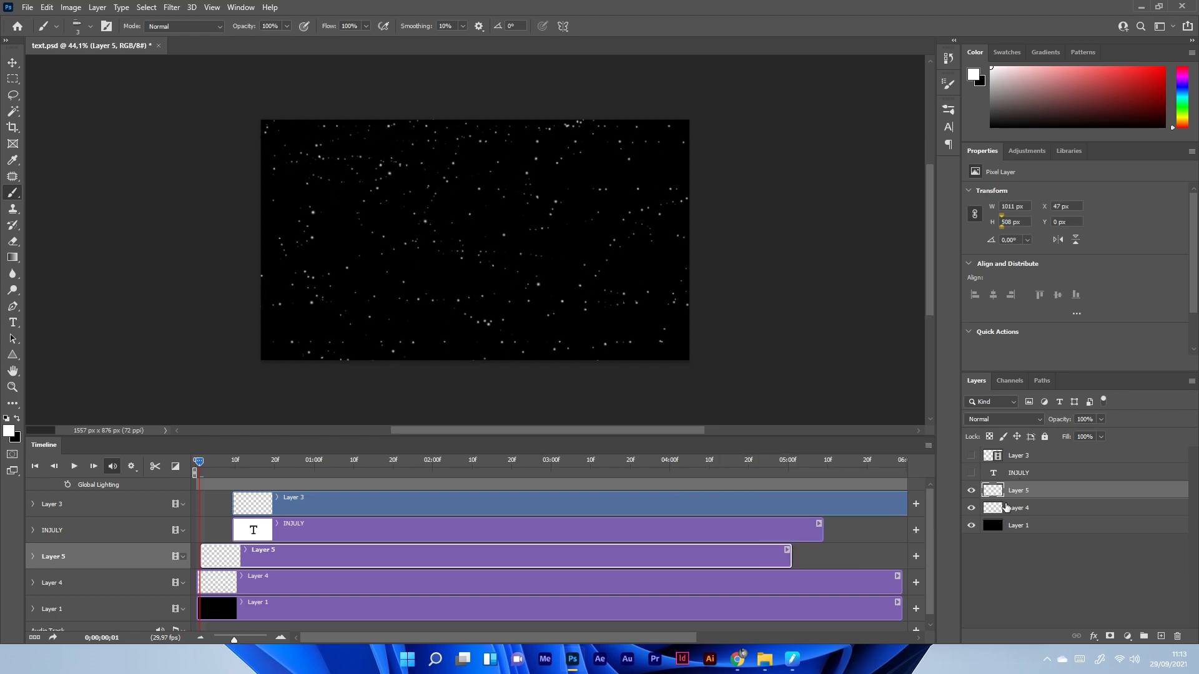
# Hide Layer 4 and undo the small stars painted on Layer 5.
pyautogui.click(971, 507)
pyautogui.hotkey('ctrl', 'z')
pyautogui.click(973, 509)
# Set the spatter brush's size to 4 px and its spacing to 471%.
pyautogui.click(948, 110)
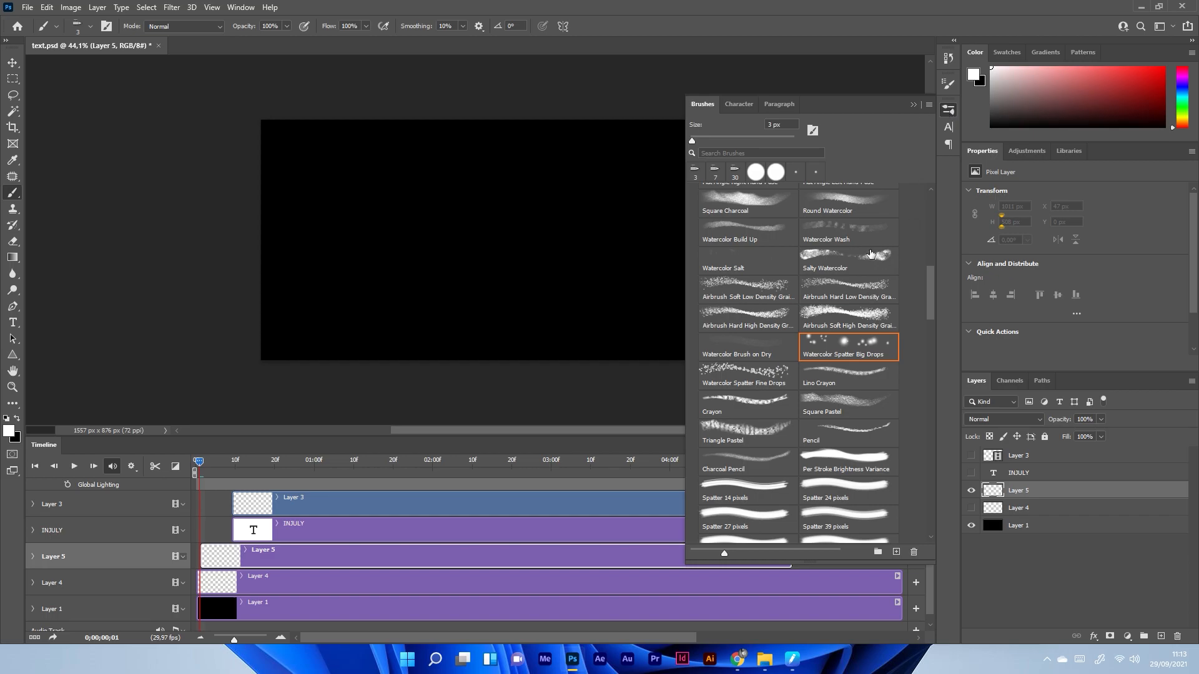
pyautogui.click(948, 84)
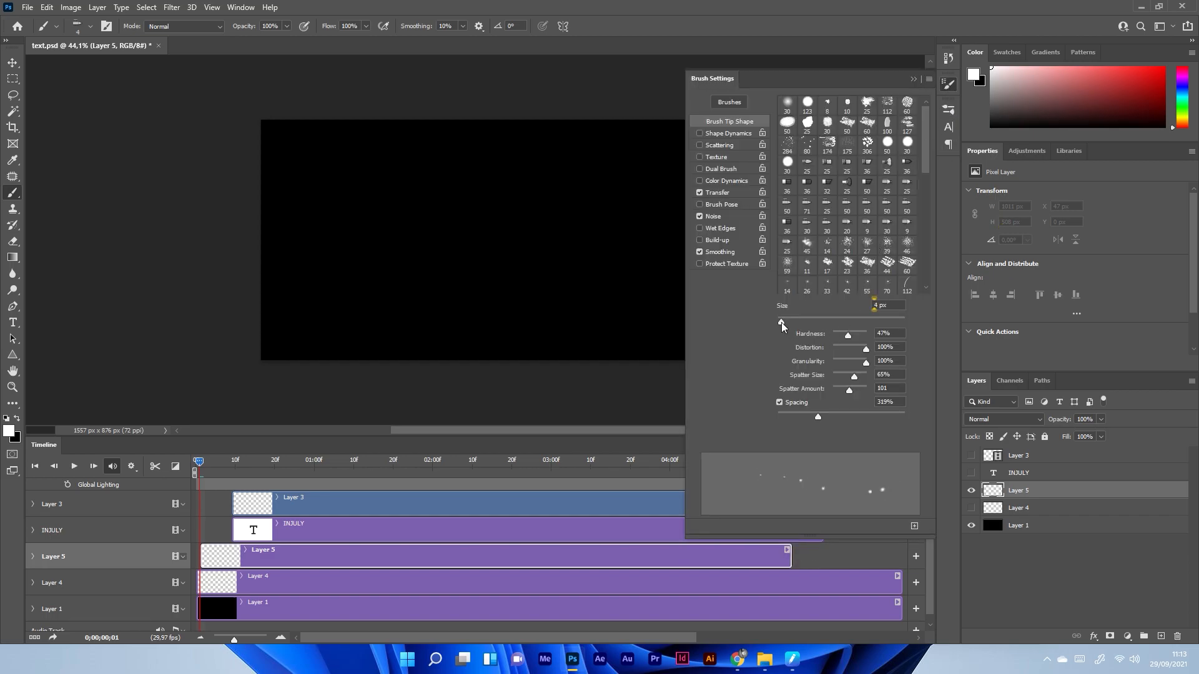
pyautogui.moveTo(818, 416); pyautogui.dragTo(837, 415)
pyautogui.press('Return')
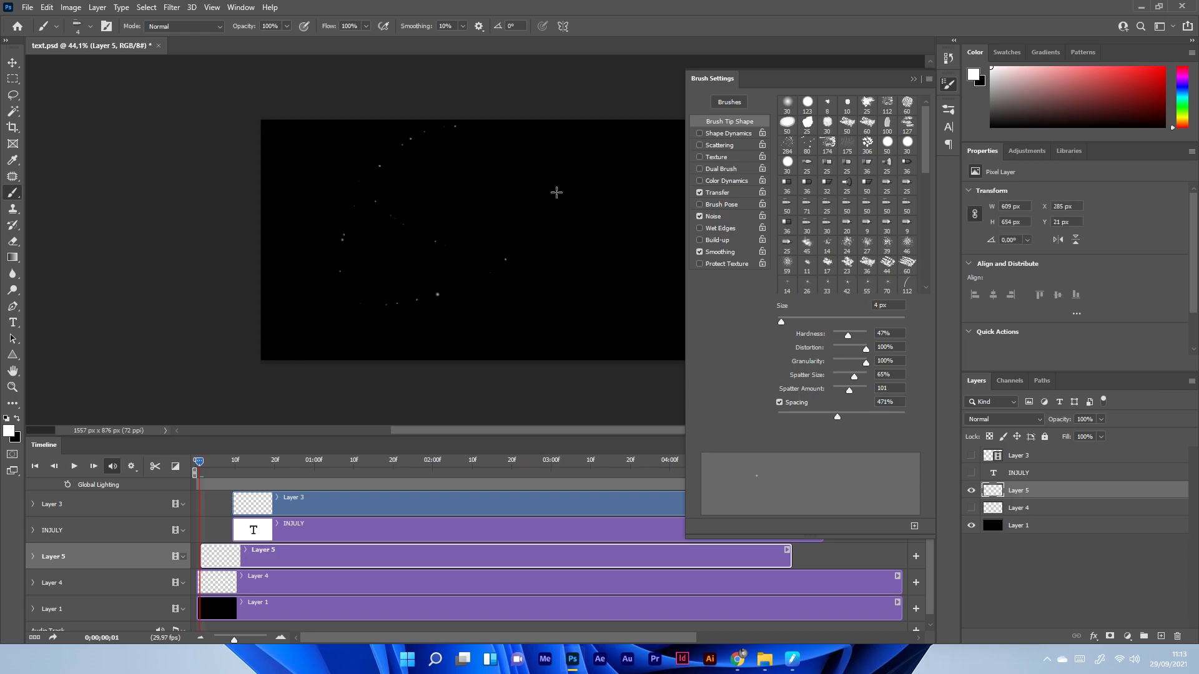
# Paint small scattered stars over the whole canvas on Layer 5, covering about 1553 by 876 px.
pyautogui.click(913, 79)
pyautogui.moveTo(716, 314); pyautogui.dragTo(715, 317)
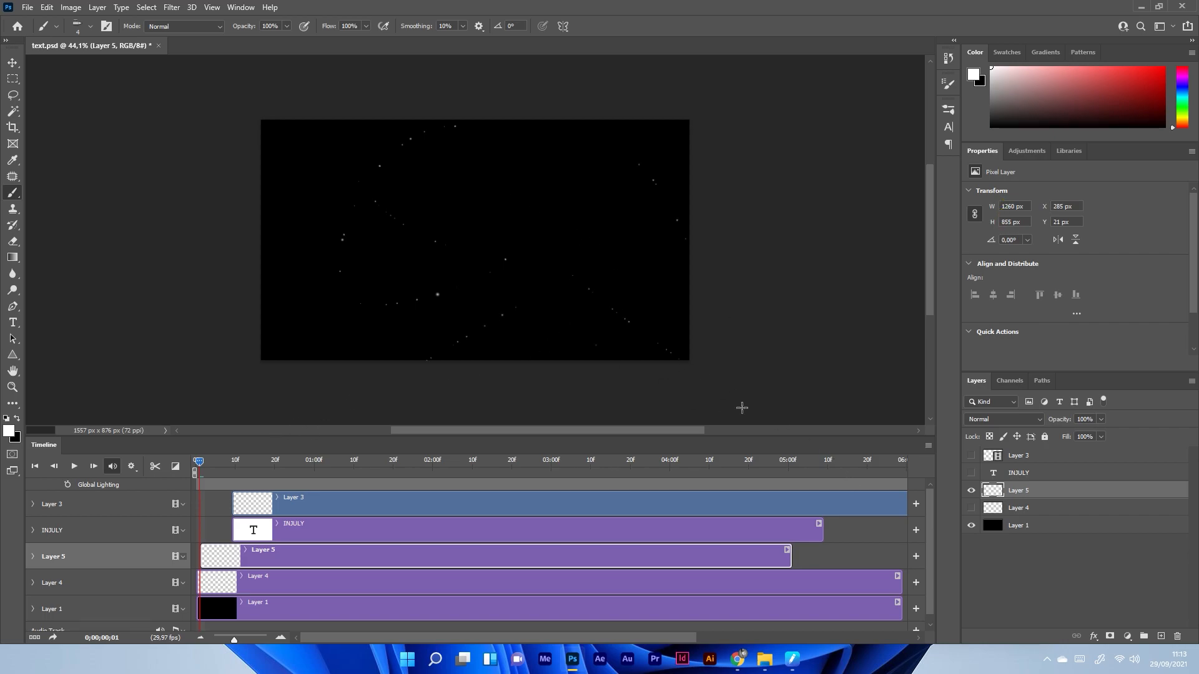
pyautogui.moveTo(619, 253)
pyautogui.mouseDown()
pyautogui.moveTo(387, 202)
pyautogui.moveTo(462, 185)
pyautogui.moveTo(342, 214)
pyautogui.moveTo(329, 293)
pyautogui.moveTo(312, 148)
pyautogui.moveTo(294, 377)
pyautogui.mouseUp()
pyautogui.moveTo(206, 367); pyautogui.dragTo(208, 367)
pyautogui.moveTo(517, 243)
pyautogui.mouseDown()
pyautogui.moveTo(734, 226)
pyautogui.moveTo(763, 157)
pyautogui.moveTo(592, 188)
pyautogui.moveTo(632, 305)
pyautogui.mouseUp()
# Show Layer 4 again and rename it BINTANG 1.
pyautogui.click(1036, 508)
pyautogui.click(971, 508)
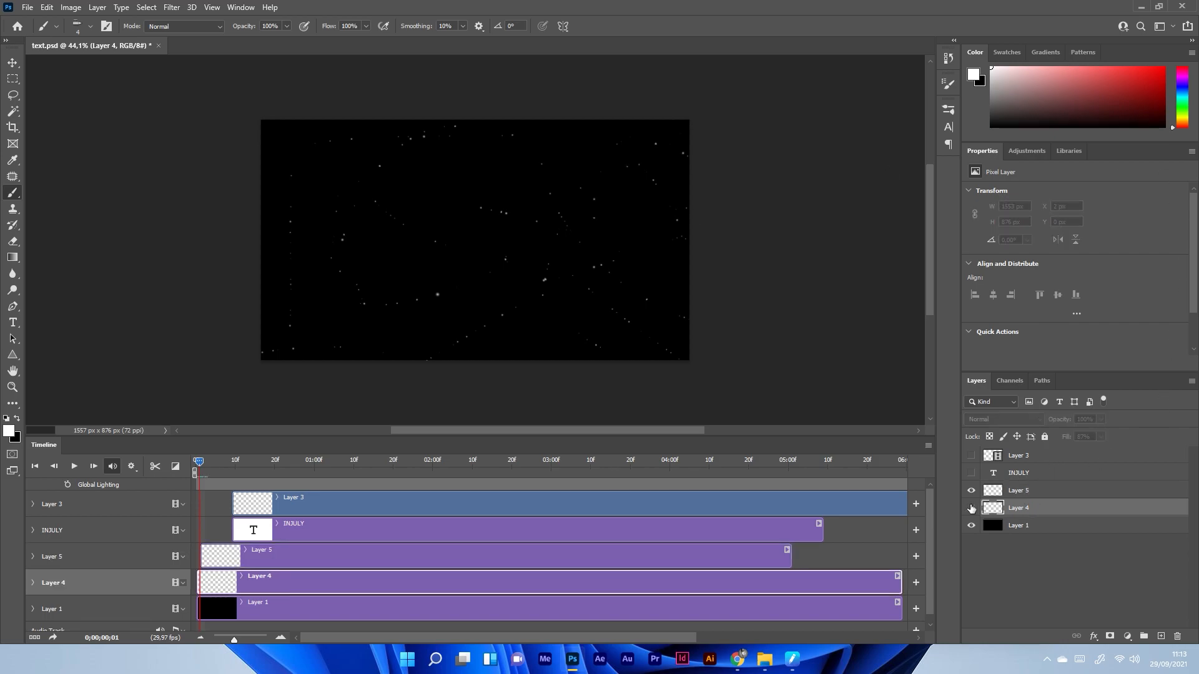
pyautogui.click(979, 490)
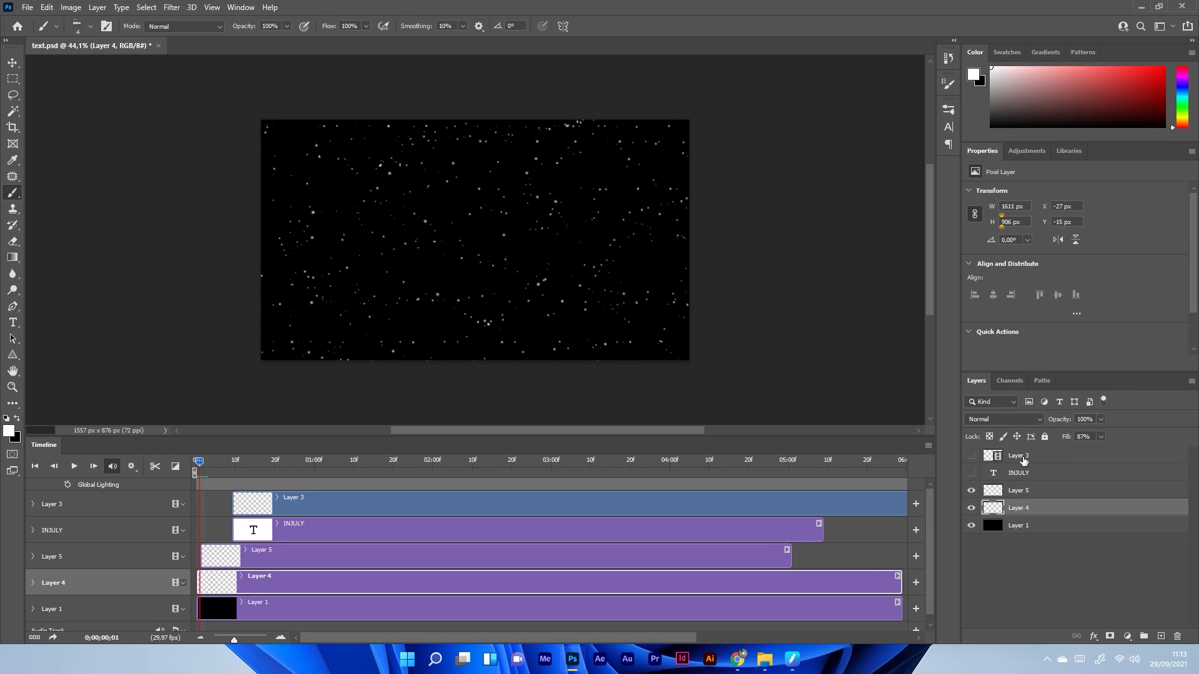
pyautogui.doubleClick(1028, 510)
pyautogui.write('BINTANG 1')
pyautogui.press('Return')
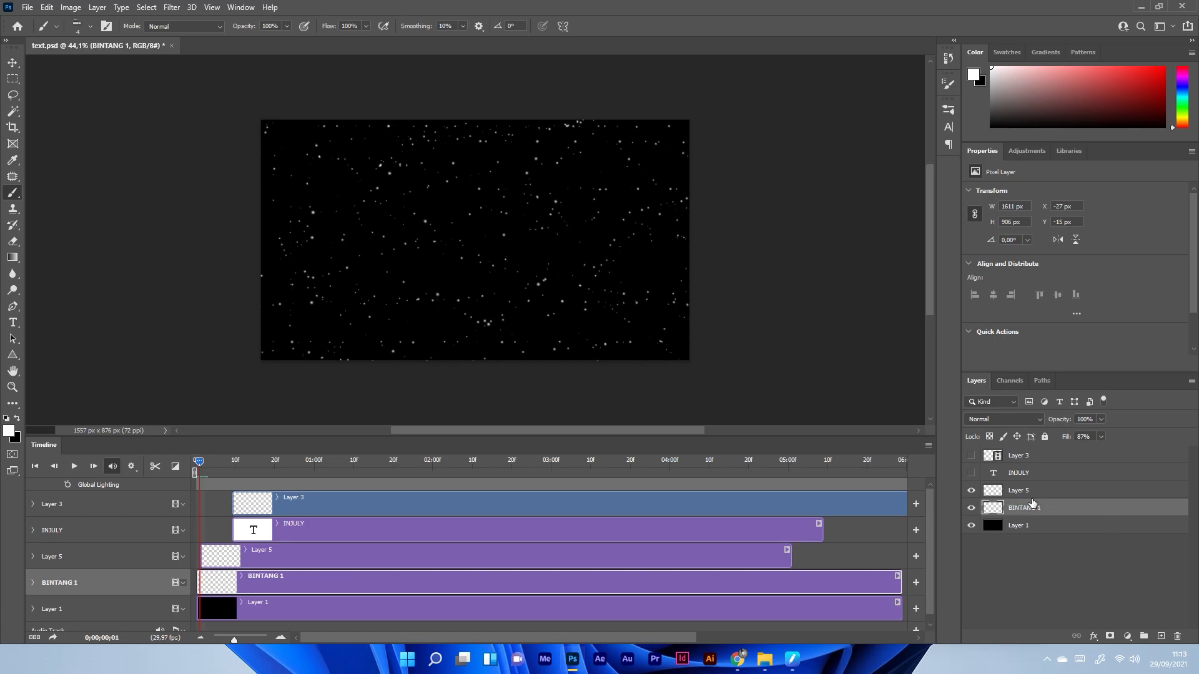
# Rename Layer 5 as BINTANG 2 and align its clip's start and end with the BINTANG 1 clip.
pyautogui.rightClick(1022, 497)
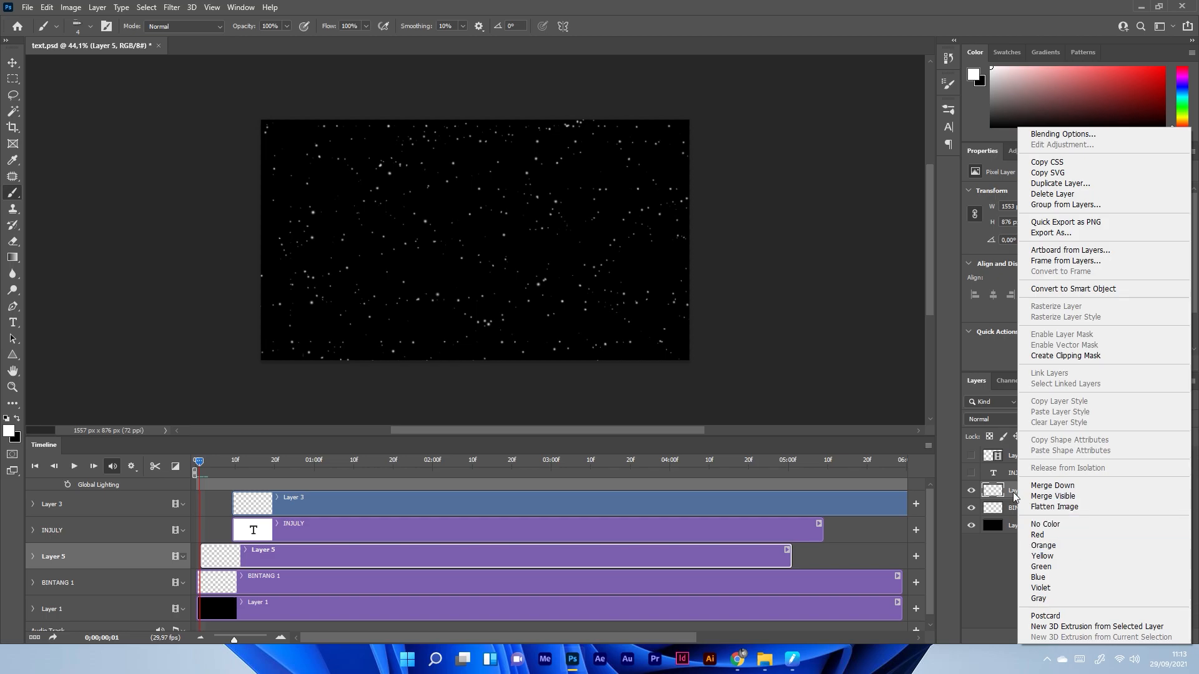
pyautogui.click(1015, 496)
pyautogui.doubleClick(1019, 491)
pyautogui.write('B')
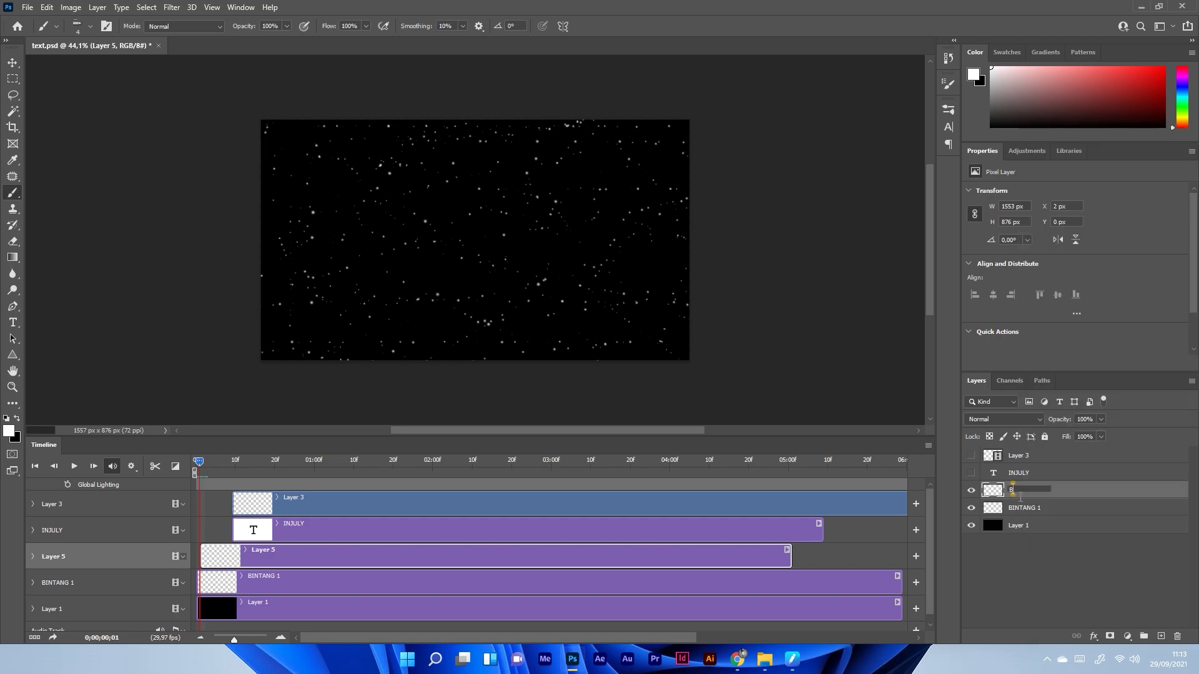
pyautogui.write('INTANG 2')
pyautogui.press('Return')
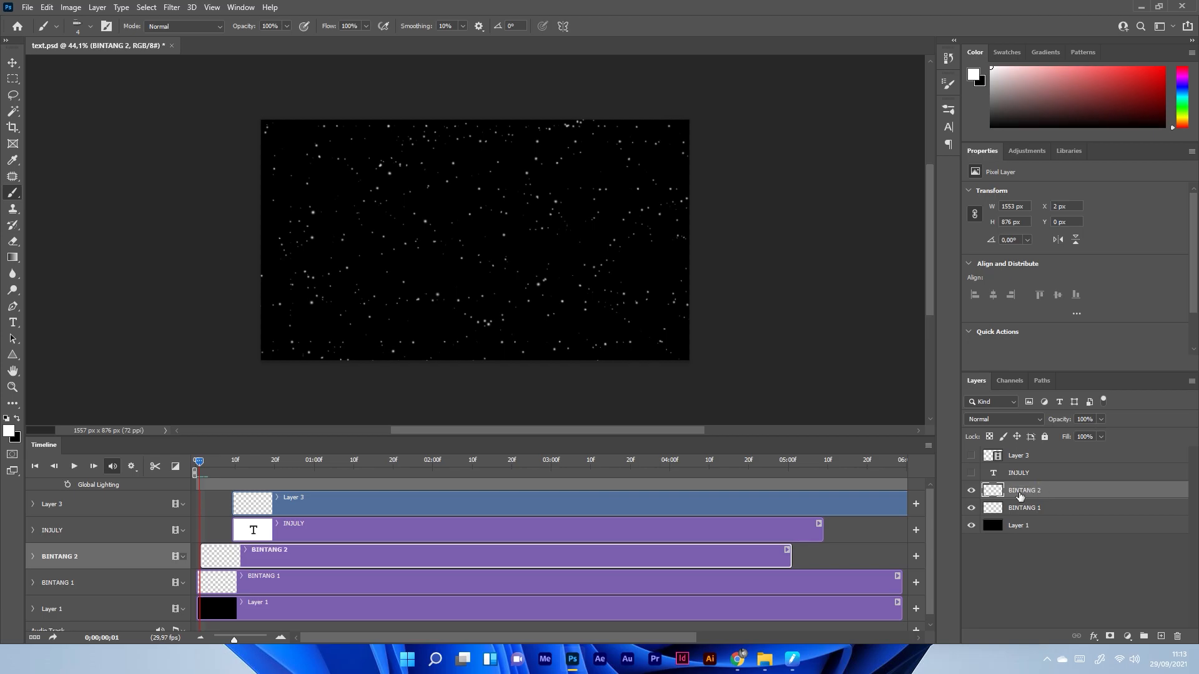
pyautogui.moveTo(433, 560); pyautogui.dragTo(430, 560)
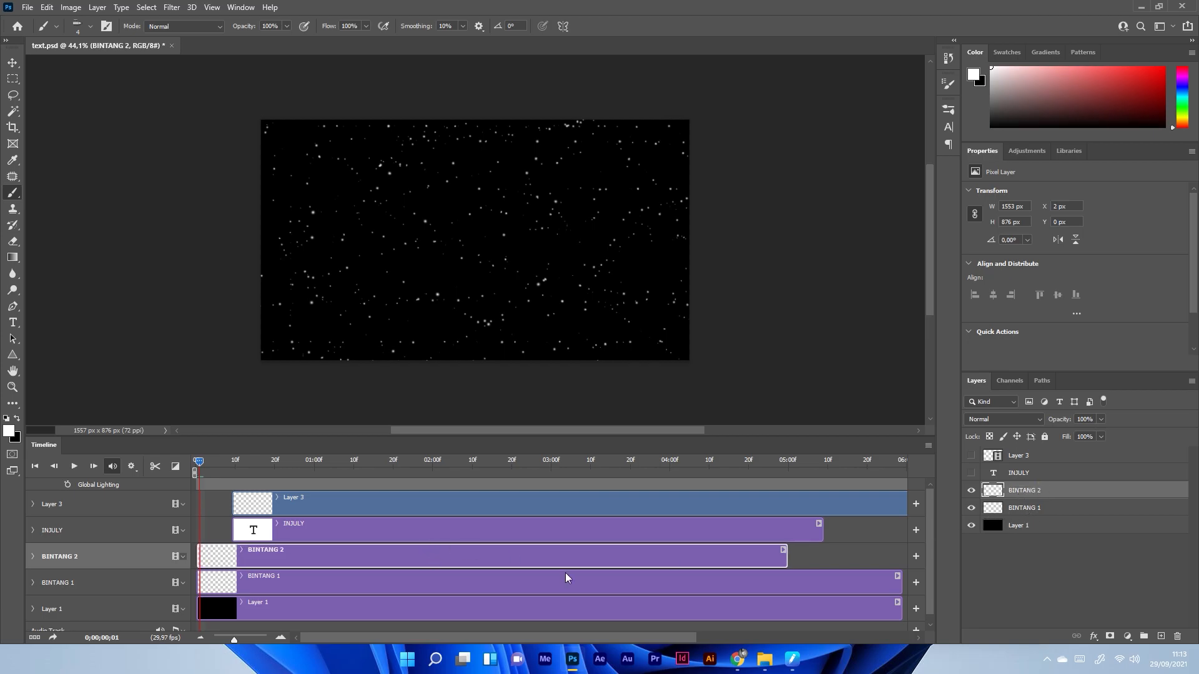
pyautogui.moveTo(790, 560); pyautogui.dragTo(902, 558)
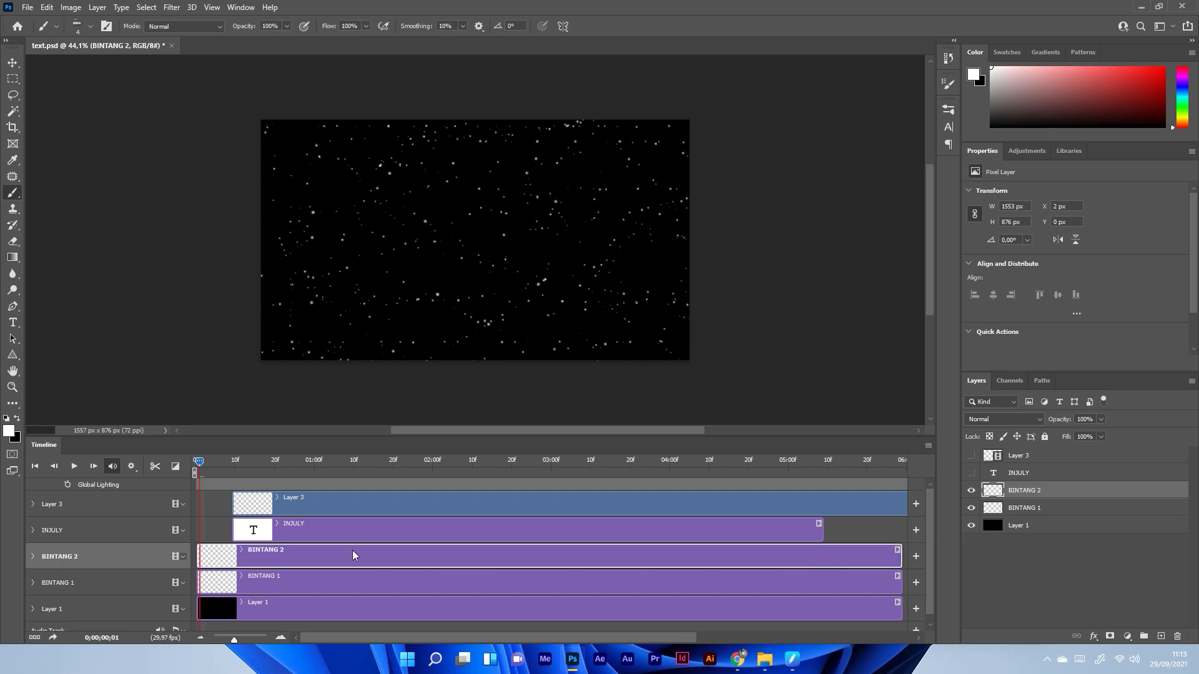
# Set the BINTANG 1 layer's opacity to 66%.
pyautogui.click(1038, 511)
pyautogui.hotkey('ctrl', 't')
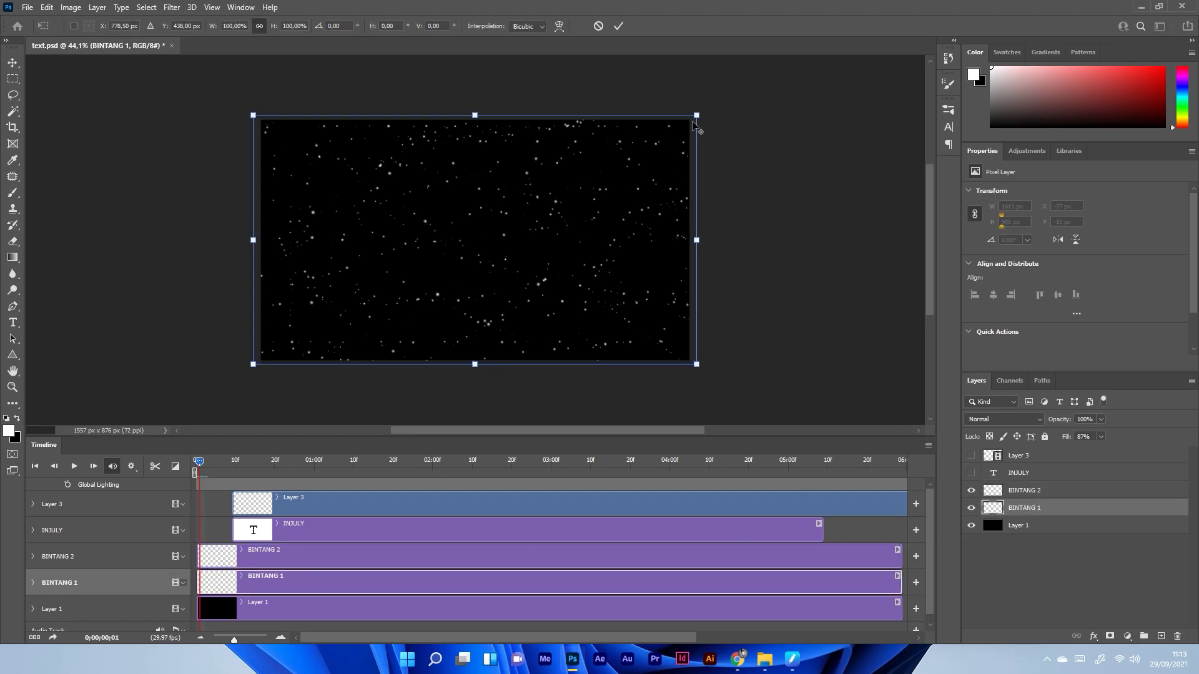
pyautogui.click(618, 26)
pyautogui.press('b')
pyautogui.moveTo(1067, 423); pyautogui.dragTo(1045, 423)
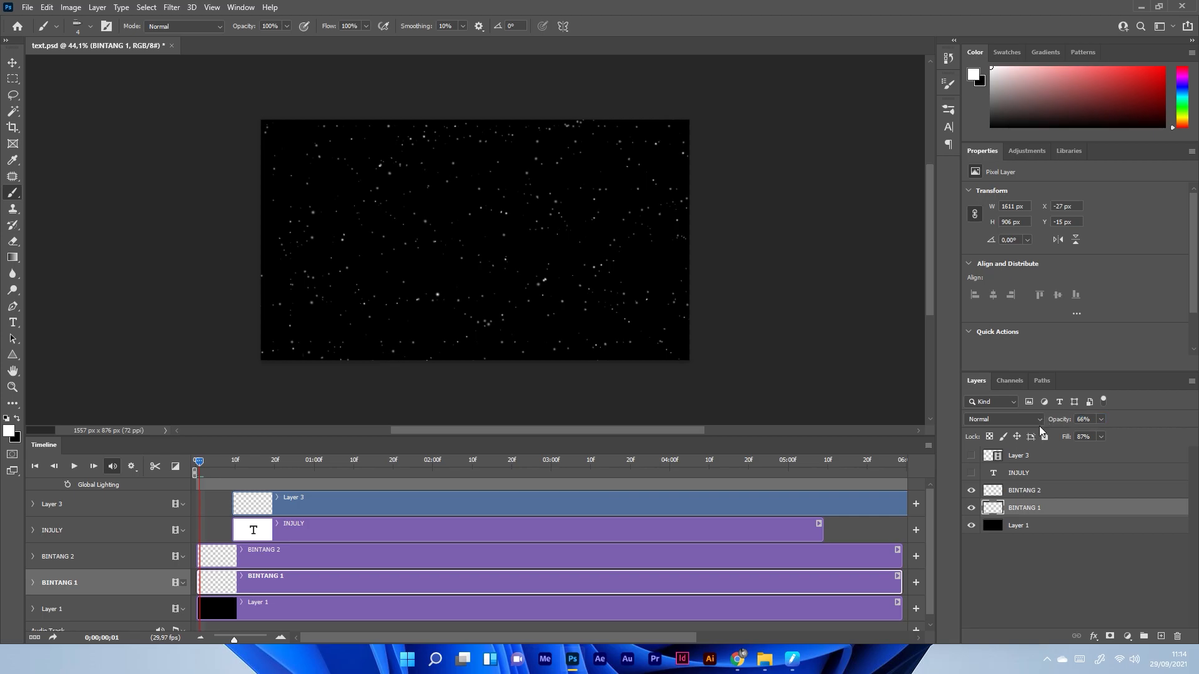
# Enlarge the BINTANG 2 layer from its centre to about 1633 by 920 px.
pyautogui.click(1018, 491)
pyautogui.click(972, 490)
pyautogui.click(972, 490)
pyautogui.moveTo(993, 492)
pyautogui.mouseDown()
pyautogui.moveTo(984, 507)
pyautogui.moveTo(1001, 509)
pyautogui.mouseUp()
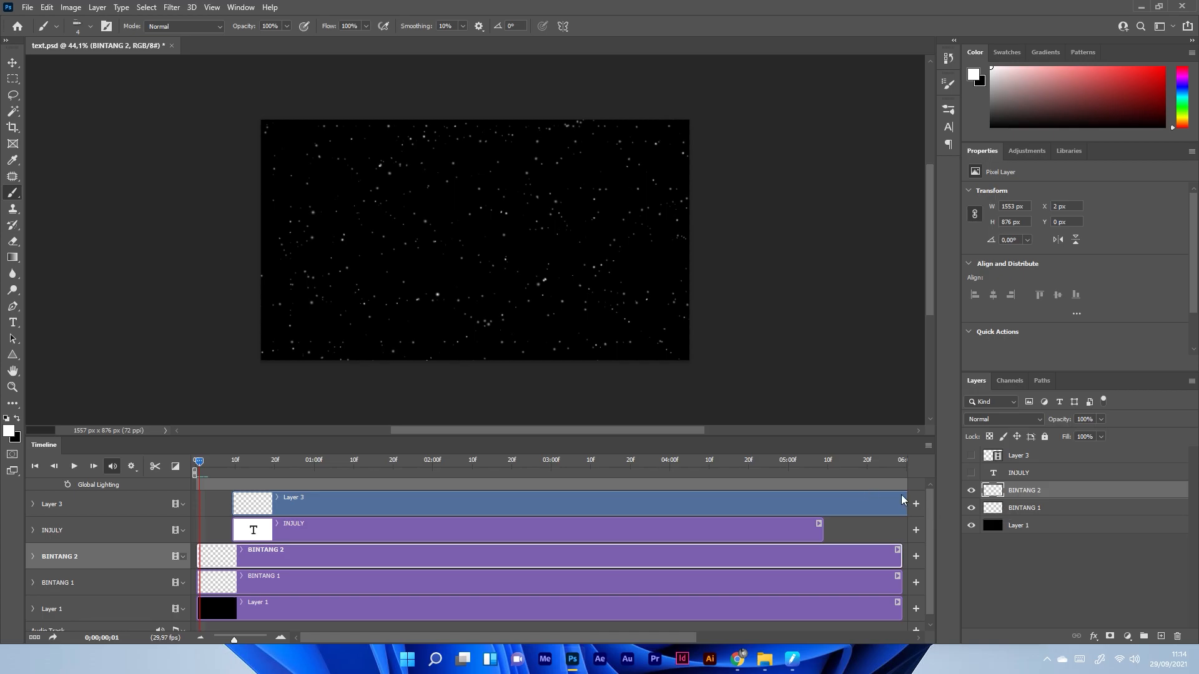
pyautogui.hotkey('ctrl', 't')
pyautogui.moveTo(689, 120); pyautogui.dragTo(700, 113)
pyautogui.click(618, 26)
pyautogui.press('b')
# Apply the Zoom motion preset to the BINTANG 1 clip, set to Zoom In with Resize to Fill Canvas.
pyautogui.click(238, 583)
pyautogui.click(183, 582)
pyautogui.click(226, 598)
pyautogui.click(242, 580)
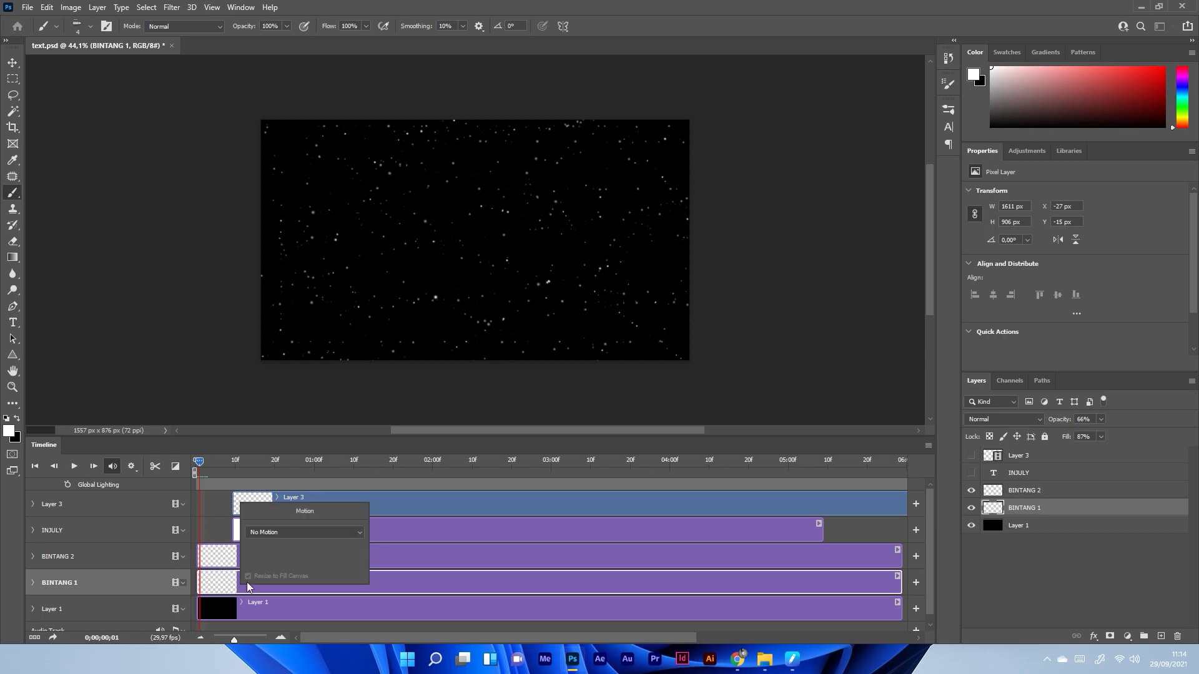
pyautogui.click(292, 533)
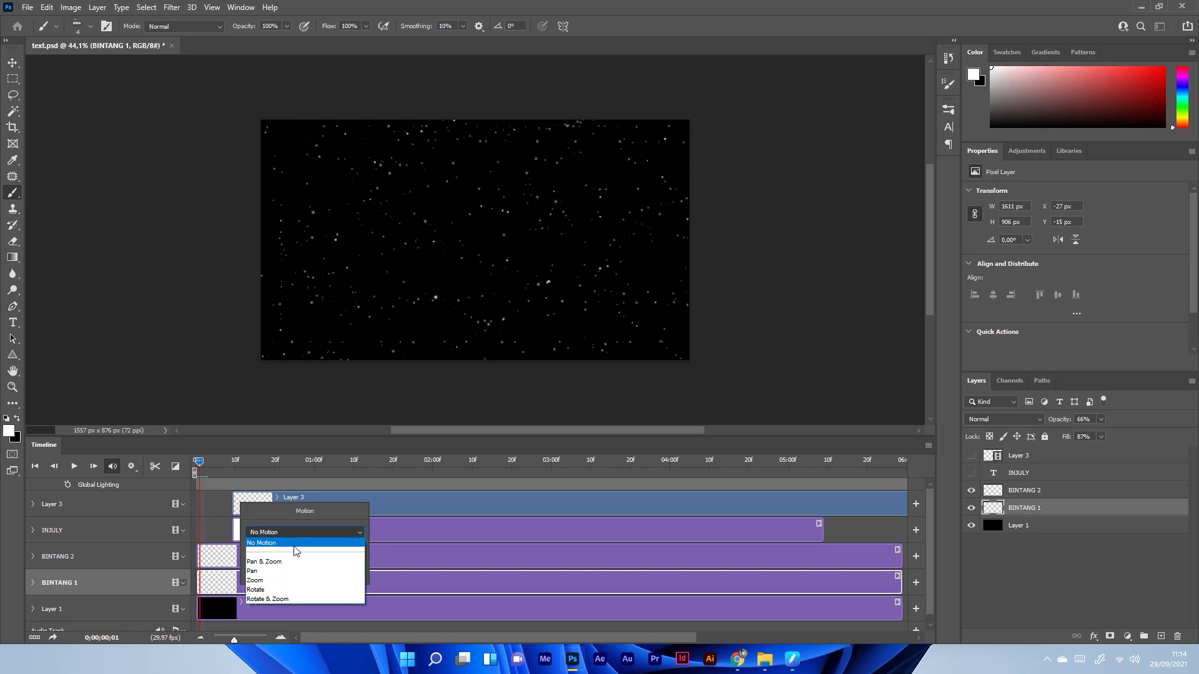
pyautogui.click(256, 581)
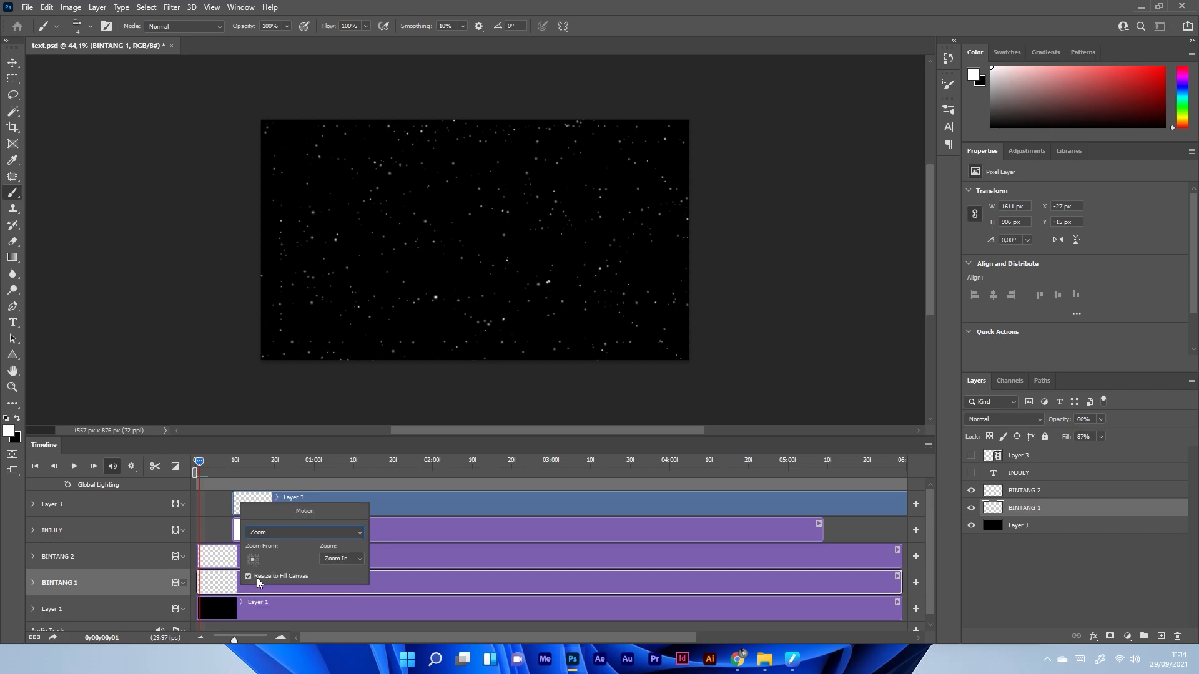
pyautogui.click(329, 559)
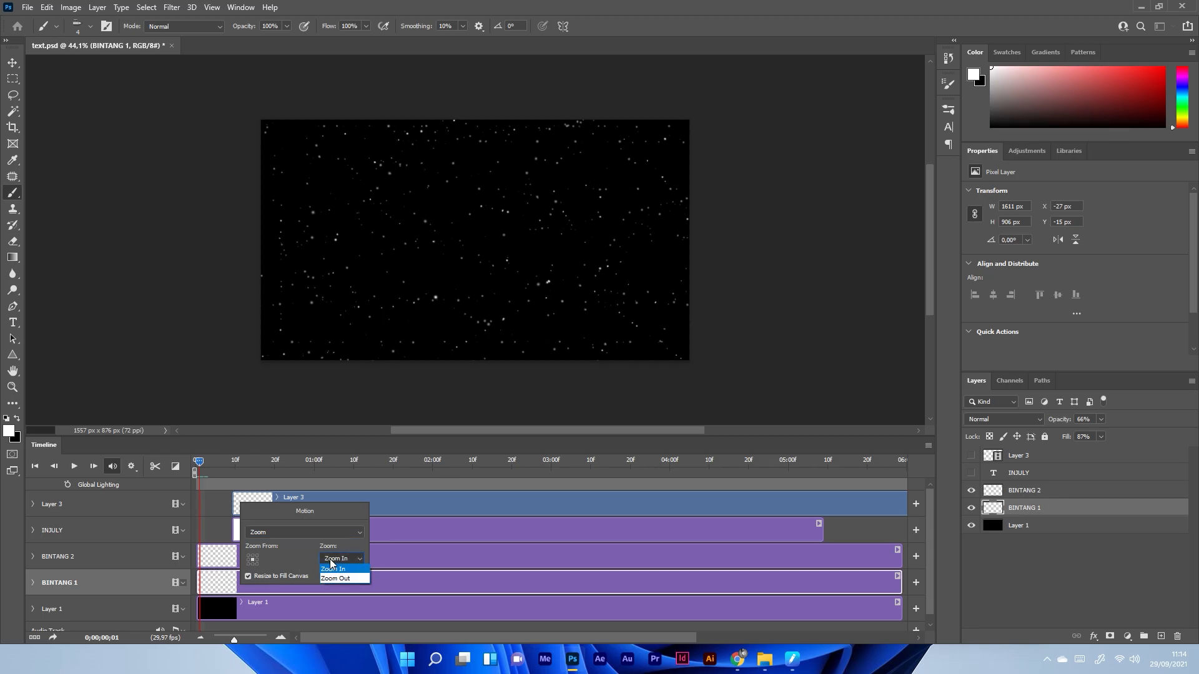
pyautogui.click(282, 556)
# Shift the BINTANG 1 clip earlier, play back the zoom, and extend the clip's end to 05:29.
pyautogui.moveTo(383, 582); pyautogui.dragTo(302, 567)
pyautogui.press('space')
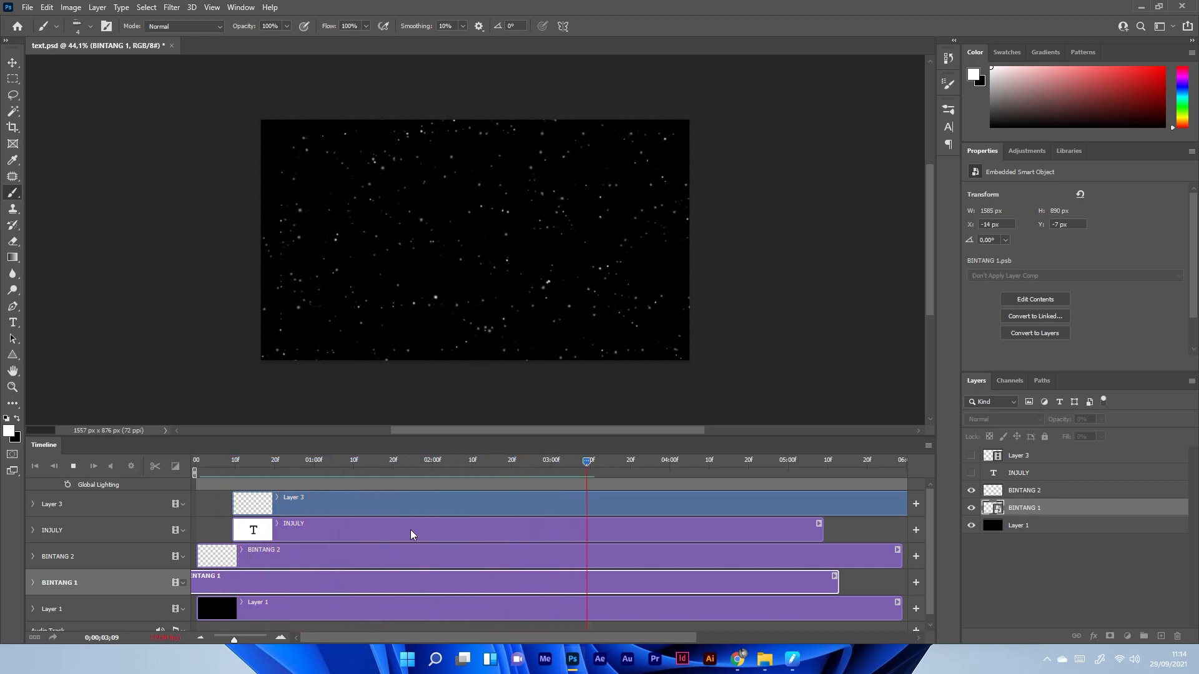
pyautogui.moveTo(836, 578); pyautogui.dragTo(901, 578)
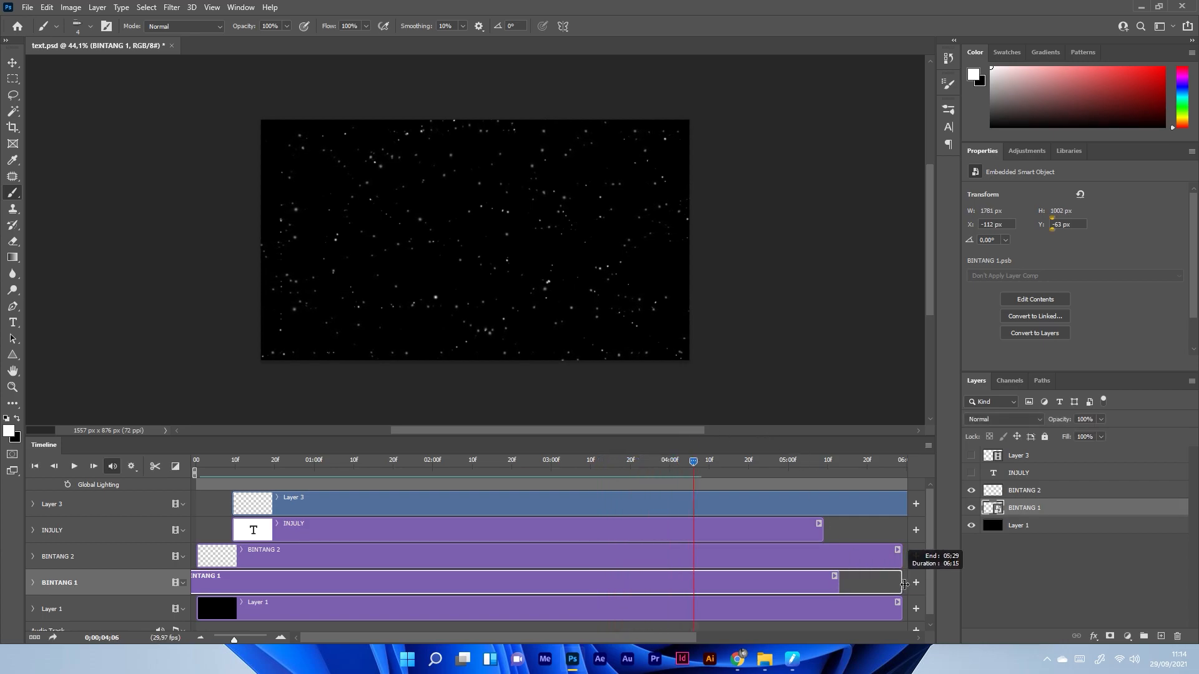
# Move BINTANG 1's final Transform keyframe to just past 3 seconds and play back the faster zoom.
pyautogui.click(183, 582)
pyautogui.click(37, 584)
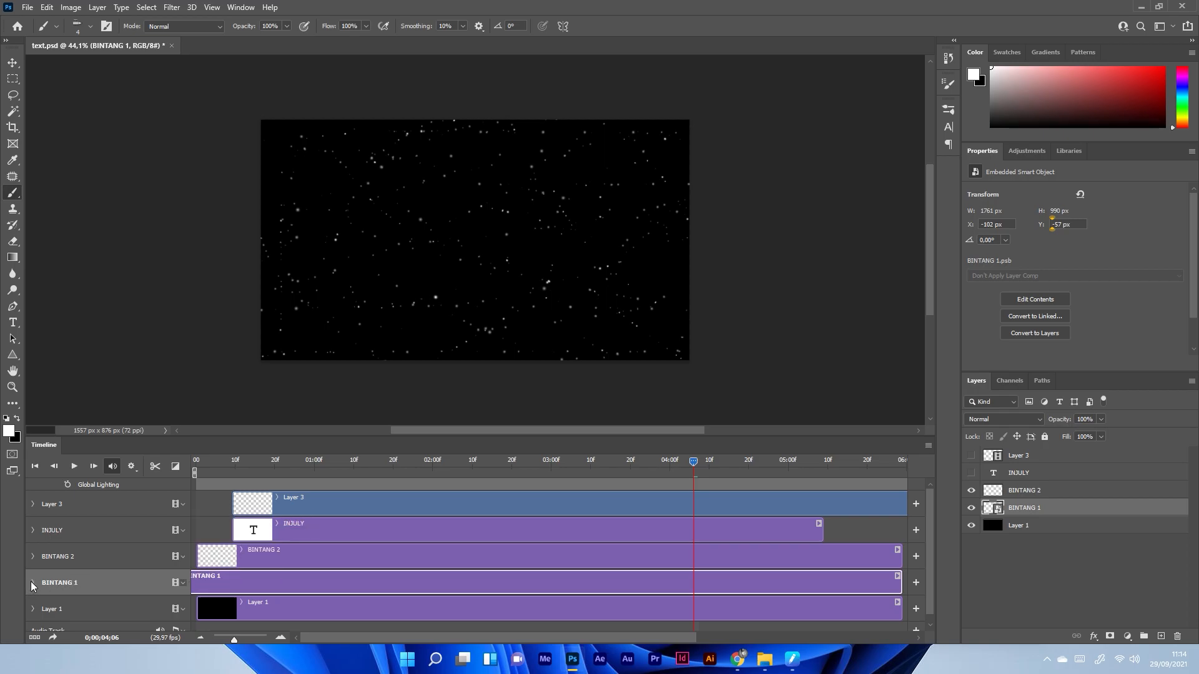
pyautogui.click(32, 583)
pyautogui.scroll(-1, 313, 614)
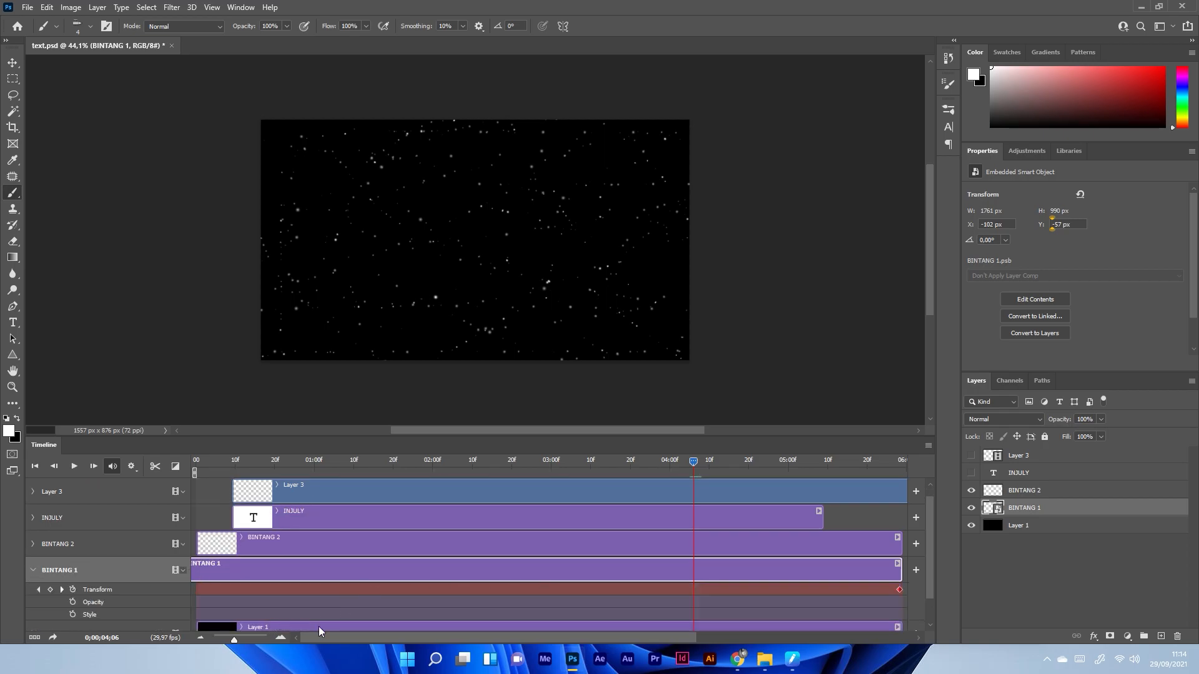
pyautogui.moveTo(234, 639)
pyautogui.mouseDown()
pyautogui.moveTo(215, 639)
pyautogui.moveTo(230, 638)
pyautogui.mouseUp()
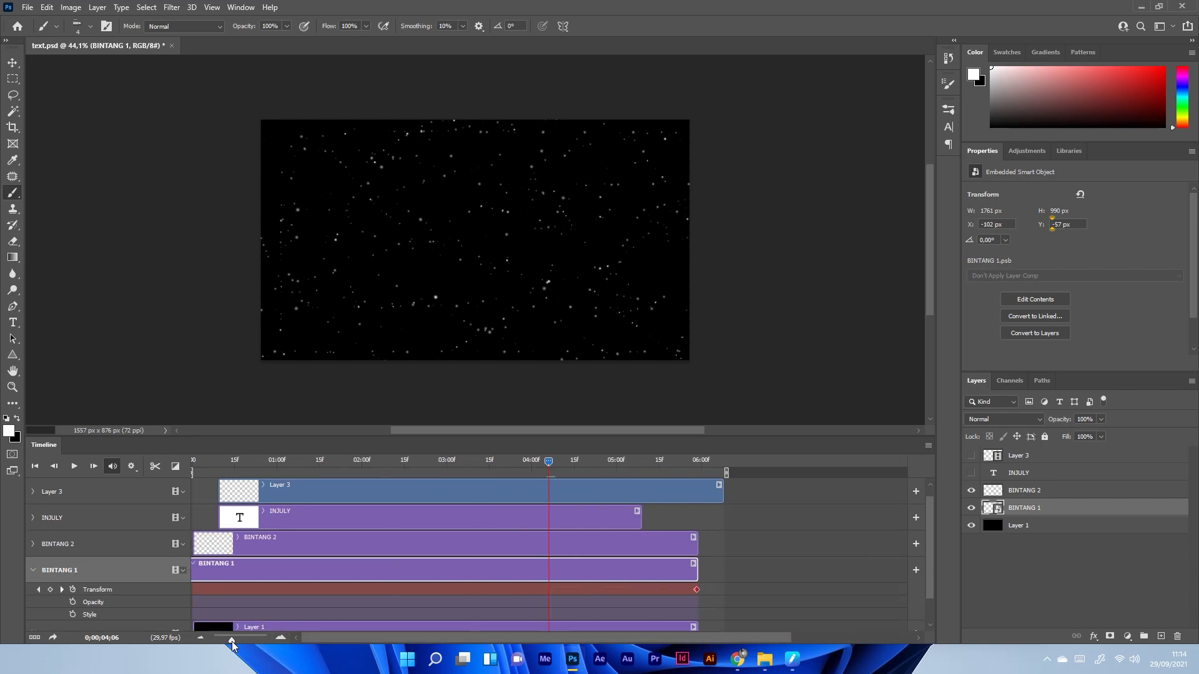
pyautogui.moveTo(349, 635); pyautogui.dragTo(302, 634)
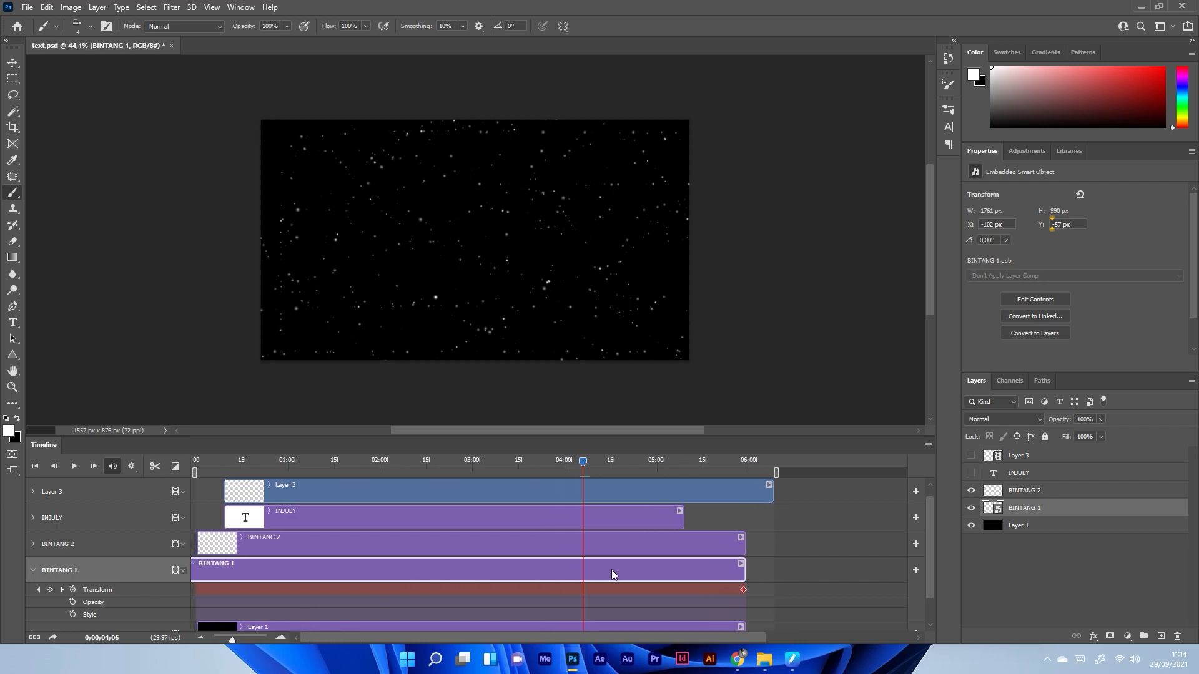
pyautogui.moveTo(743, 589); pyautogui.dragTo(495, 590)
pyautogui.click(428, 463)
pyautogui.moveTo(428, 463); pyautogui.dragTo(208, 462)
pyautogui.press('space')
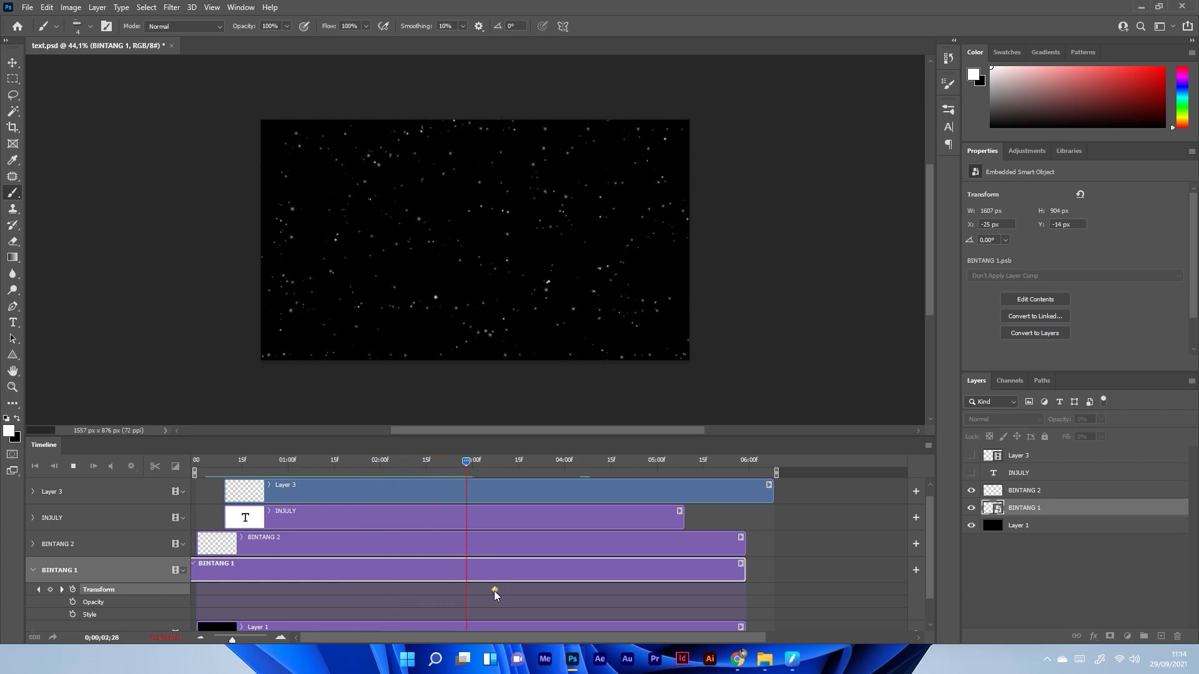
pyautogui.moveTo(496, 590)
pyautogui.mouseDown()
pyautogui.moveTo(654, 588)
pyautogui.moveTo(512, 591)
pyautogui.mouseUp()
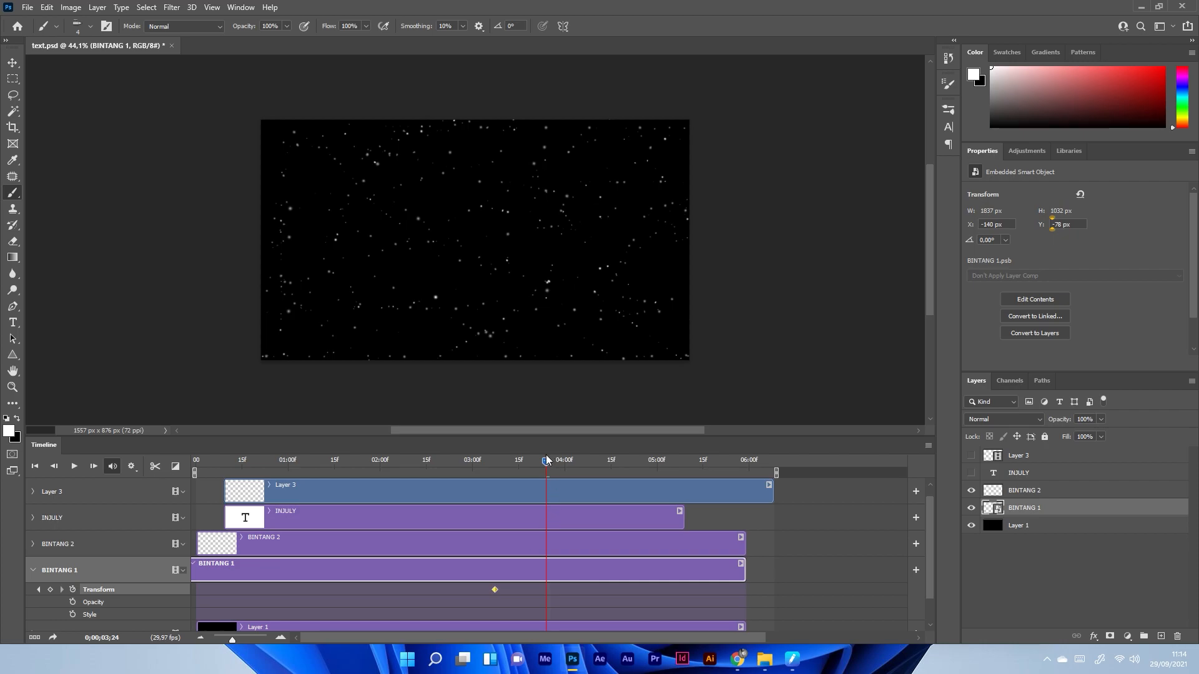
# End the work area at the star clips' end and enlarge BINTANG 1 further at 0;00;05;28, previewing the result.
pyautogui.moveTo(699, 462); pyautogui.dragTo(750, 473)
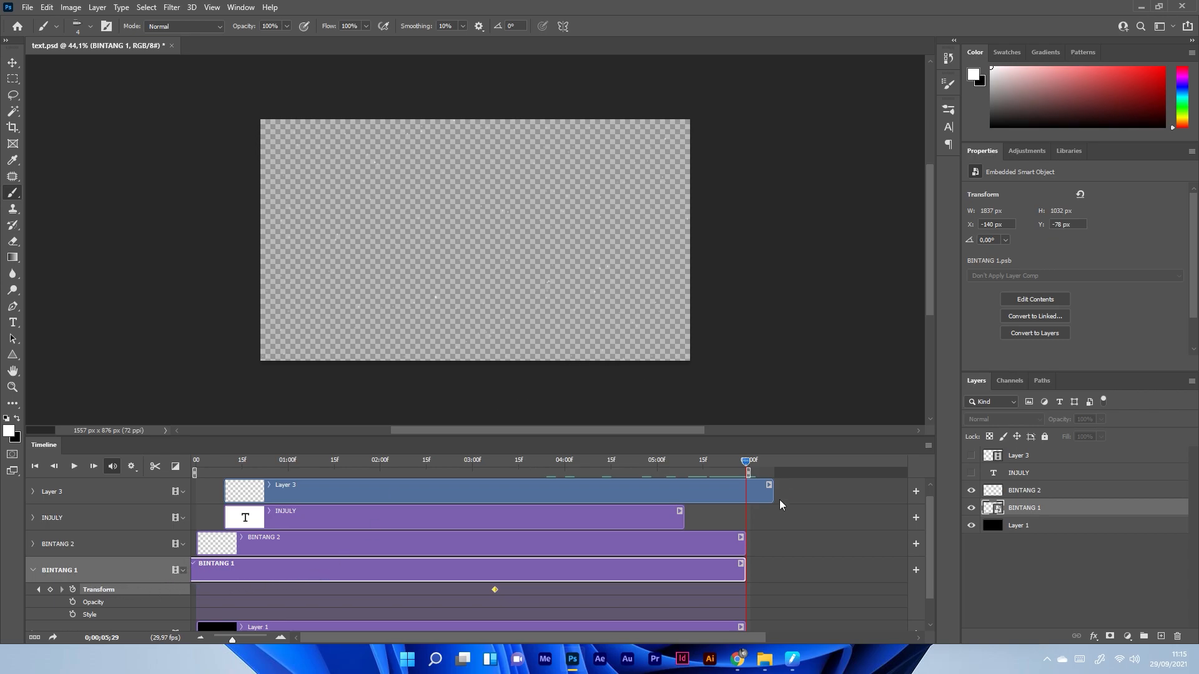
pyautogui.moveTo(749, 463); pyautogui.dragTo(743, 462)
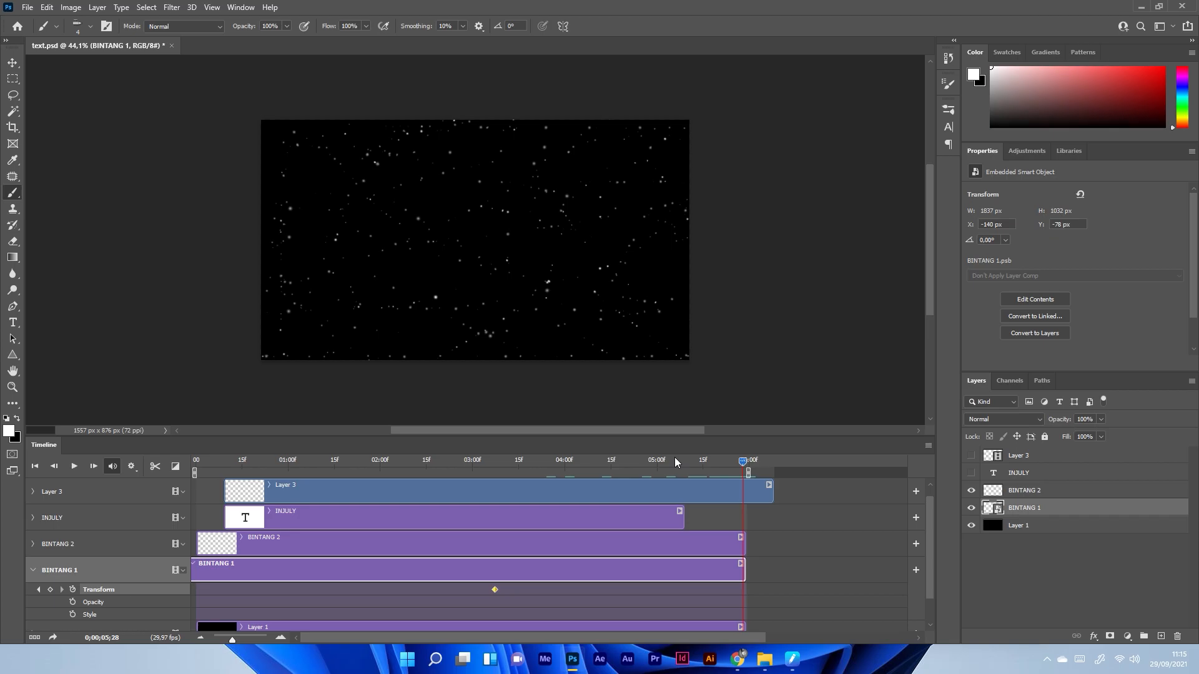
pyautogui.hotkey('ctrl', 't')
pyautogui.moveTo(730, 383); pyautogui.dragTo(774, 413)
pyautogui.click(618, 26)
pyautogui.moveTo(497, 459); pyautogui.dragTo(396, 456)
pyautogui.press('space')
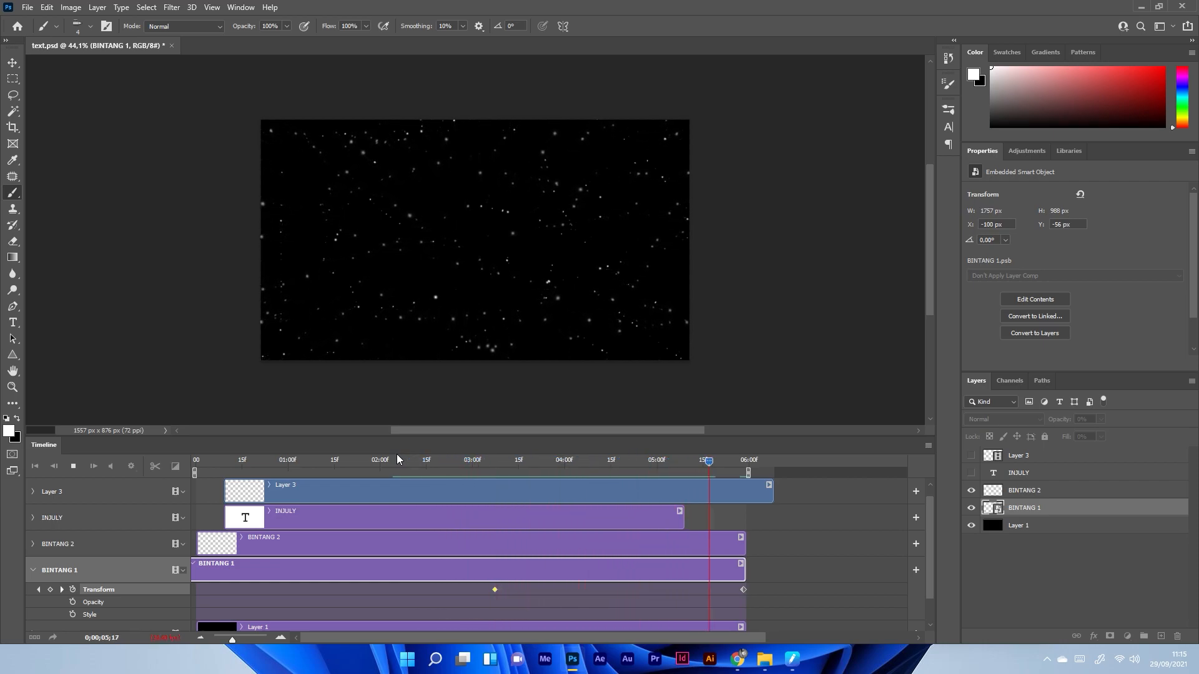
# Apply the Zoom motion preset to the BINTANG 2 clip, set to Zoom In with Resize to Fill Canvas.
pyautogui.moveTo(272, 466); pyautogui.dragTo(248, 462)
pyautogui.click(263, 545)
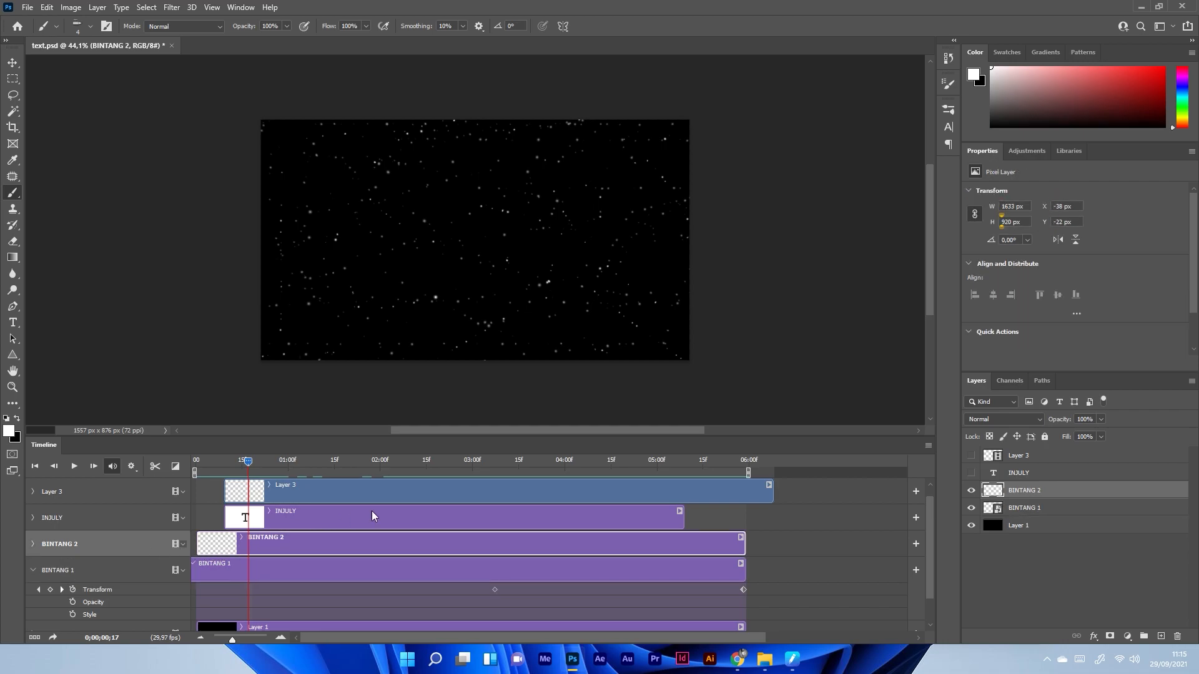
pyautogui.rightClick(247, 543)
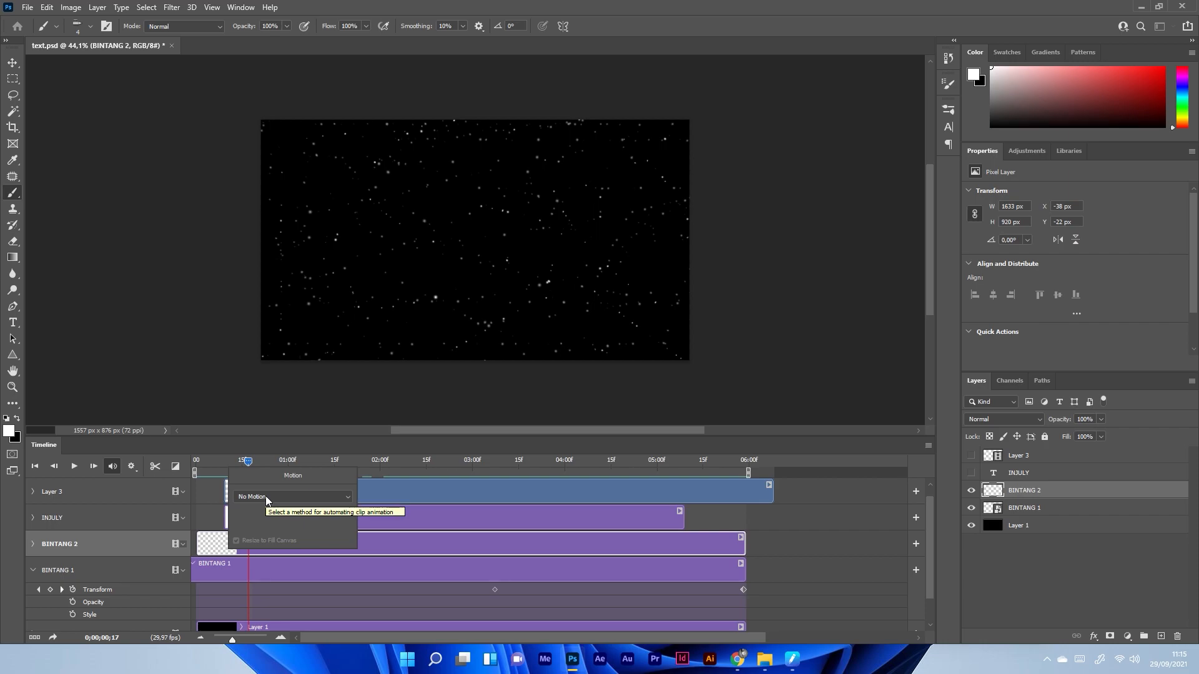
pyautogui.click(265, 496)
pyautogui.click(249, 545)
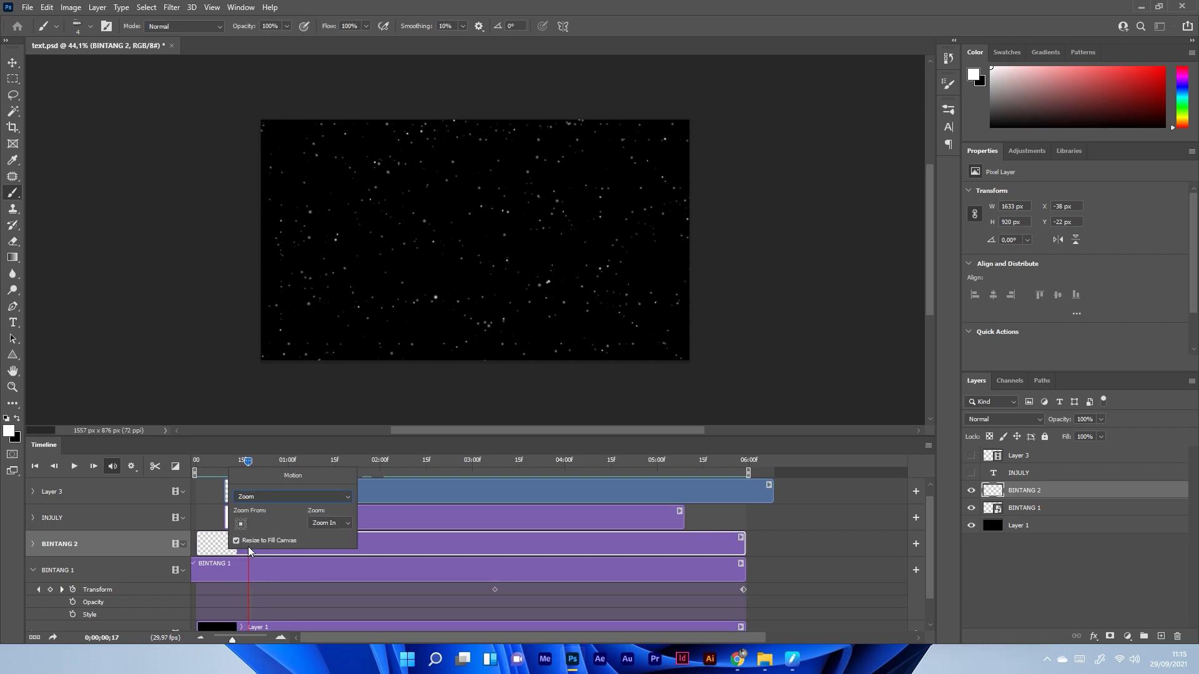
pyautogui.click(399, 548)
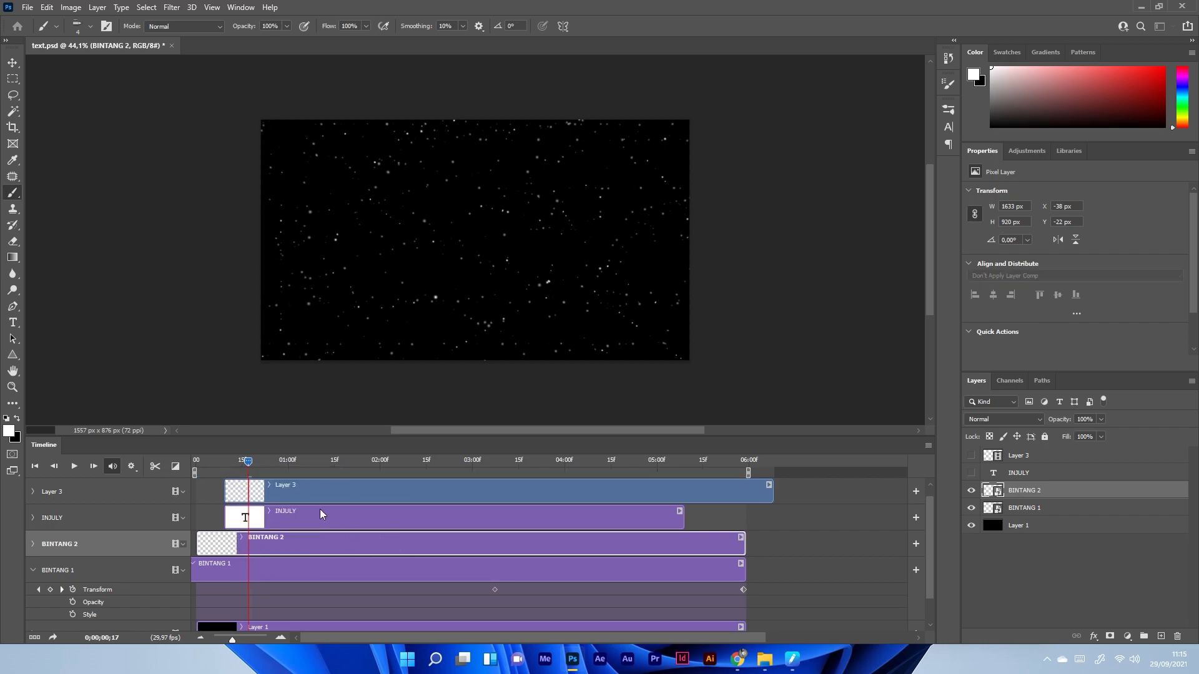
# Scale the BINTANG 2 layer down to 102.35% at its last Transform keyframe, 0;00;05;28, for a gentler zoom.
pyautogui.moveTo(203, 465); pyautogui.dragTo(644, 549)
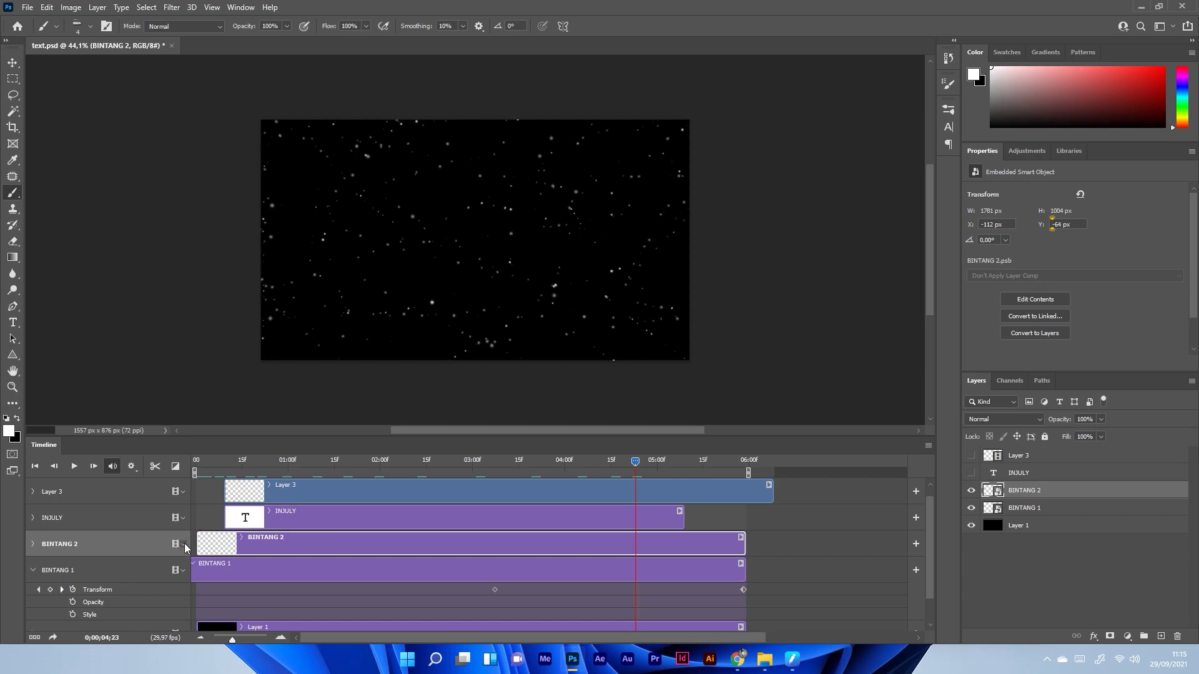
pyautogui.click(31, 543)
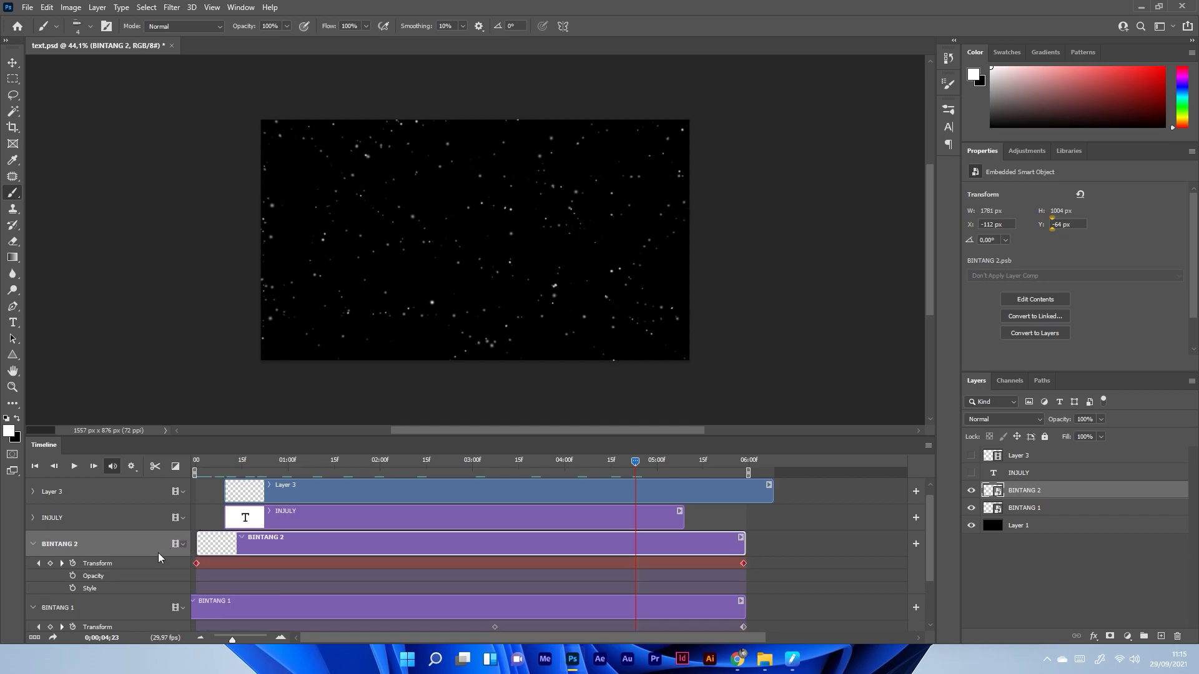
pyautogui.moveTo(640, 464); pyautogui.dragTo(742, 484)
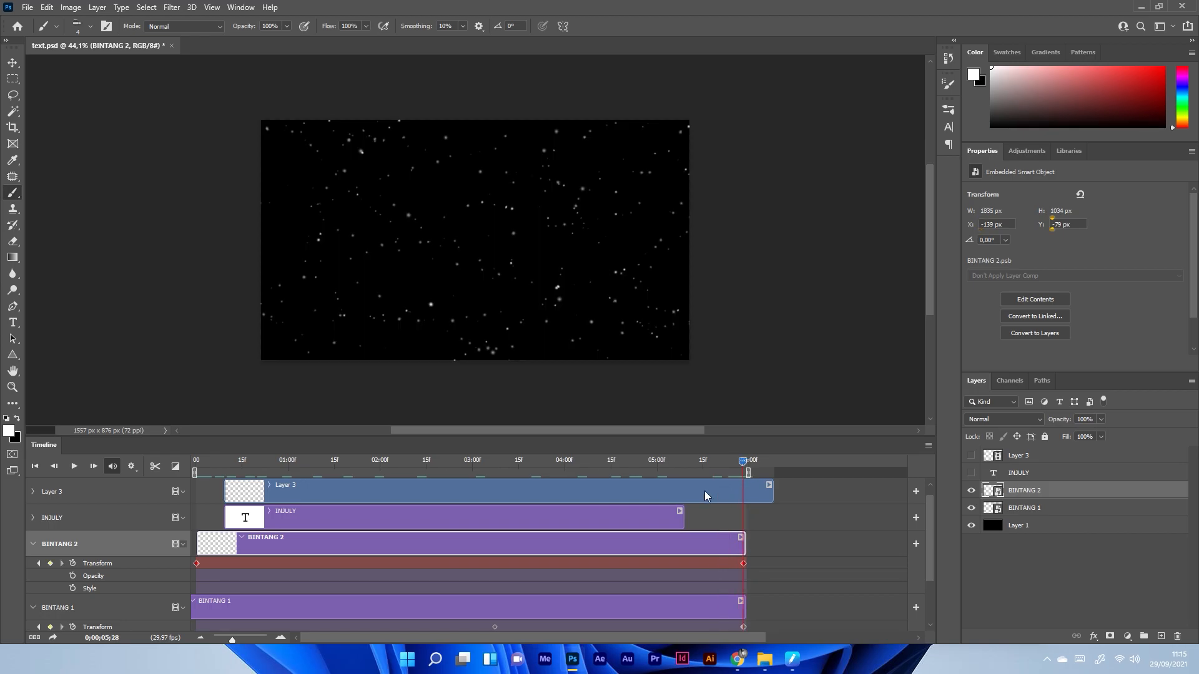
pyautogui.hotkey('ctrl', 't')
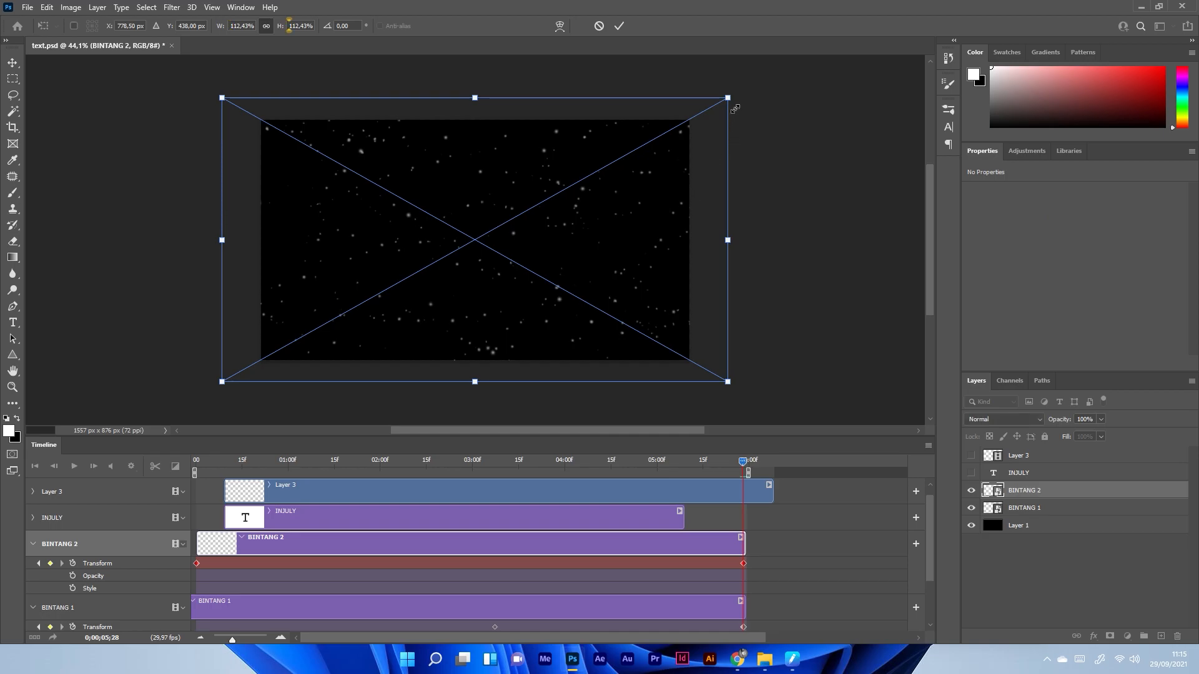
pyautogui.moveTo(733, 103); pyautogui.dragTo(711, 114)
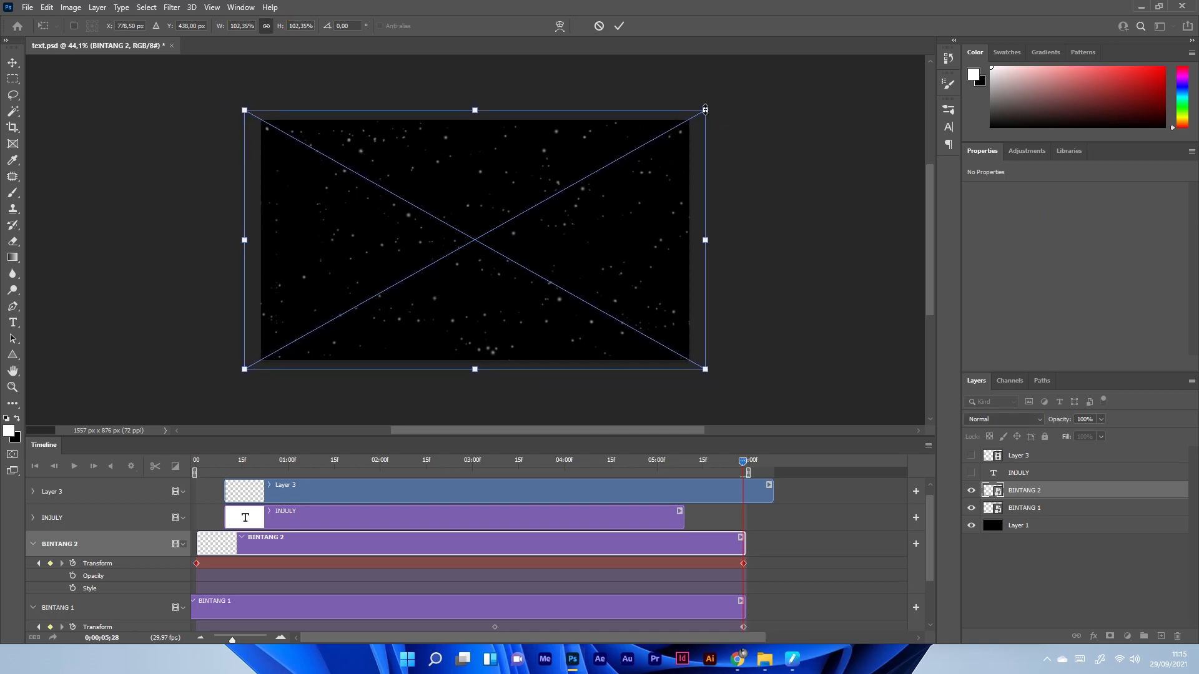
pyautogui.click(620, 27)
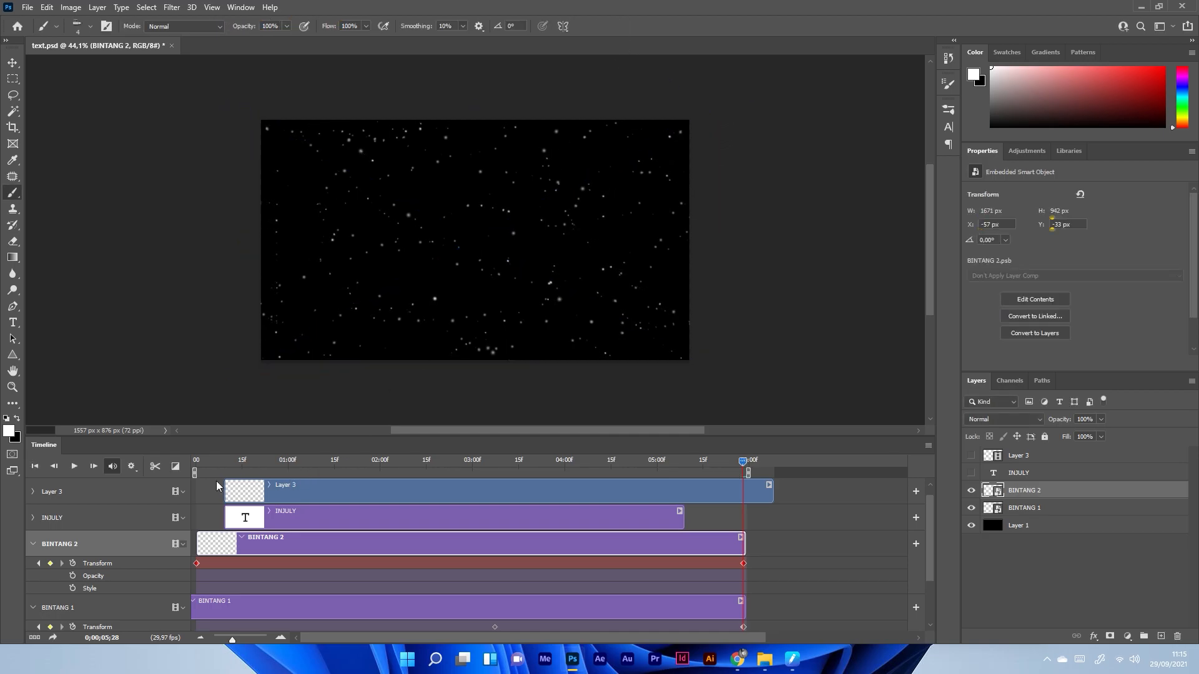
# Play back the two star layers' zoom animation from the start of the timeline.
pyautogui.moveTo(201, 465)
pyautogui.mouseDown()
pyautogui.moveTo(724, 464)
pyautogui.moveTo(197, 465)
pyautogui.mouseUp()
pyautogui.press('space')
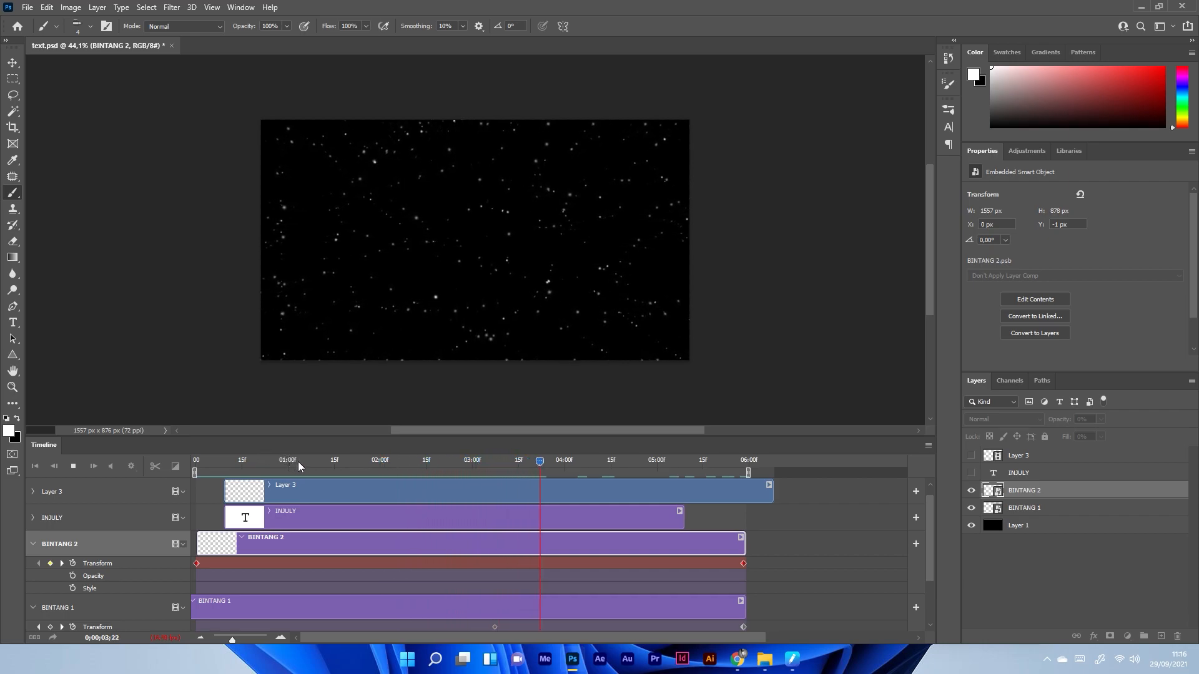
pyautogui.moveTo(228, 465)
pyautogui.mouseDown()
pyautogui.moveTo(185, 465)
pyautogui.moveTo(248, 467)
pyautogui.moveTo(208, 462)
pyautogui.moveTo(229, 465)
pyautogui.mouseUp()
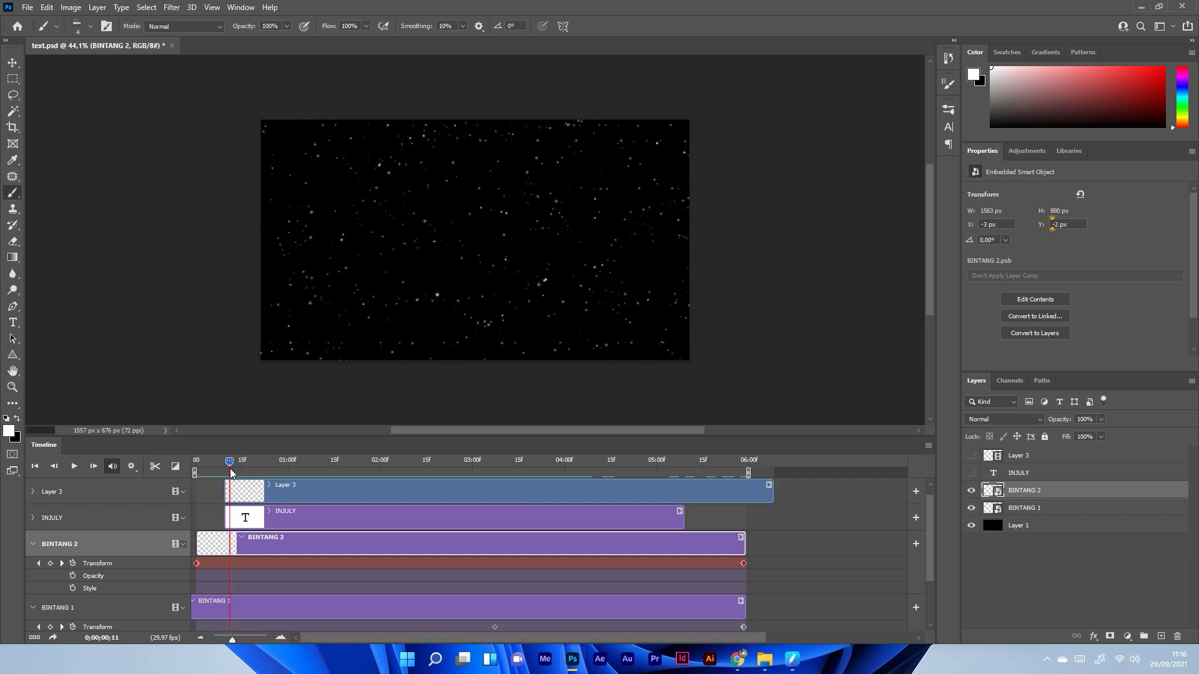
# Show the INJULY text layer and delete the old Layer 3 video layer.
pyautogui.click(277, 521)
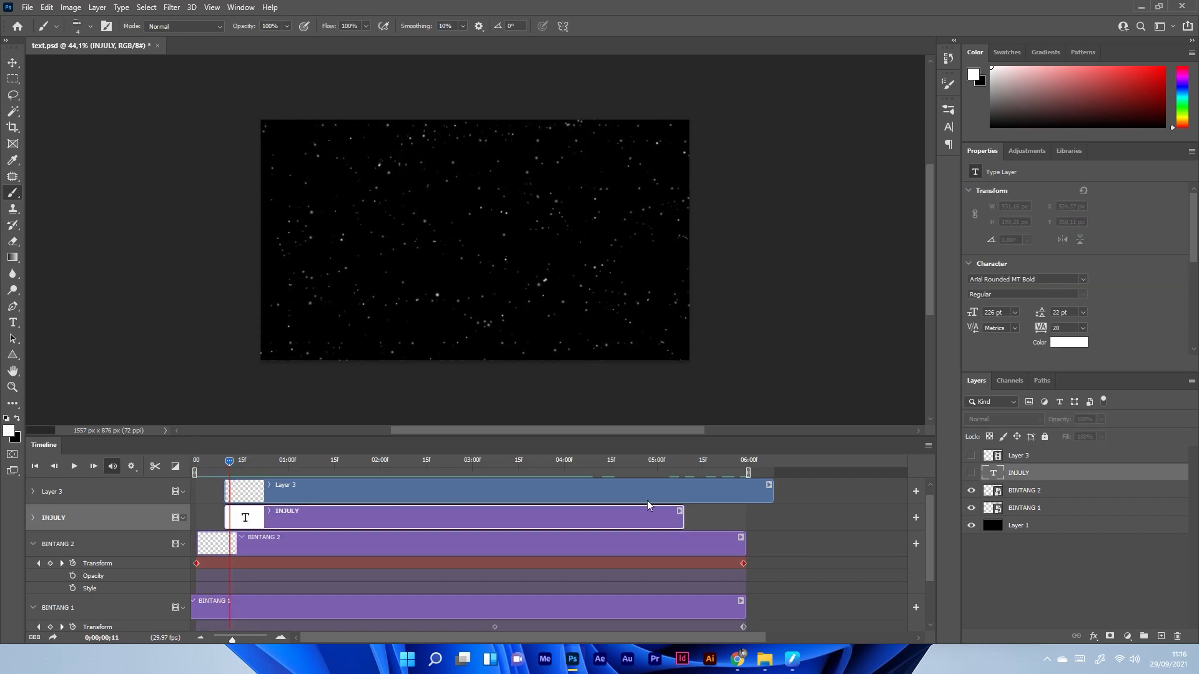
pyautogui.click(972, 473)
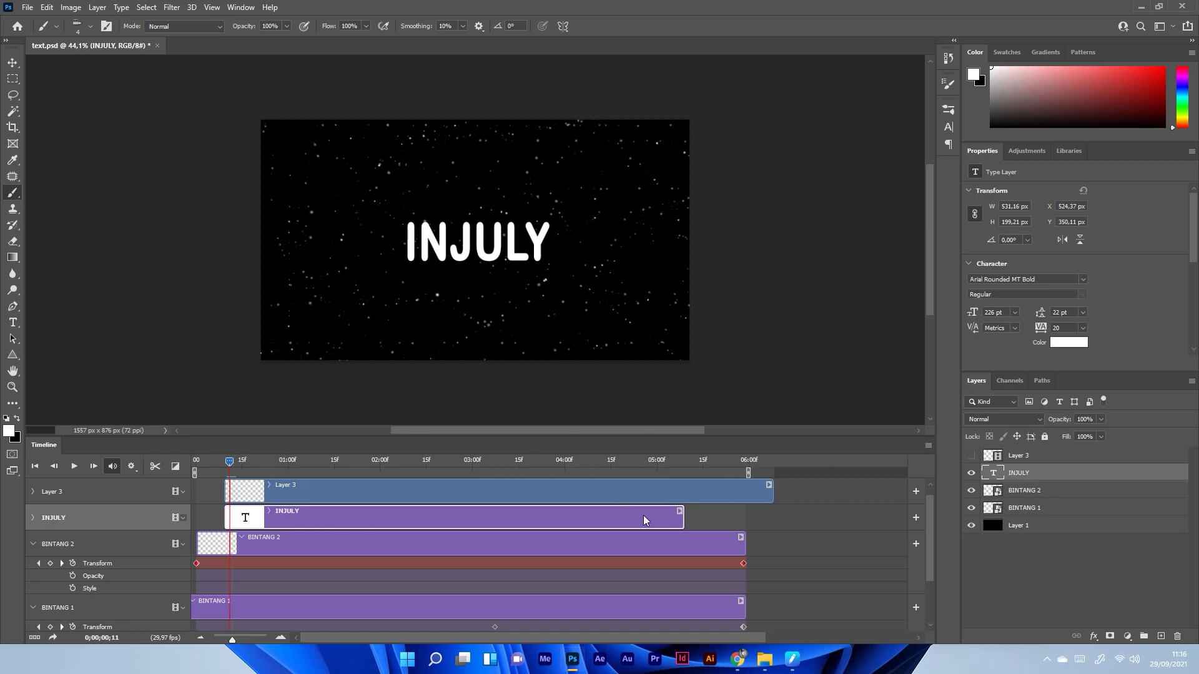
pyautogui.click(368, 493)
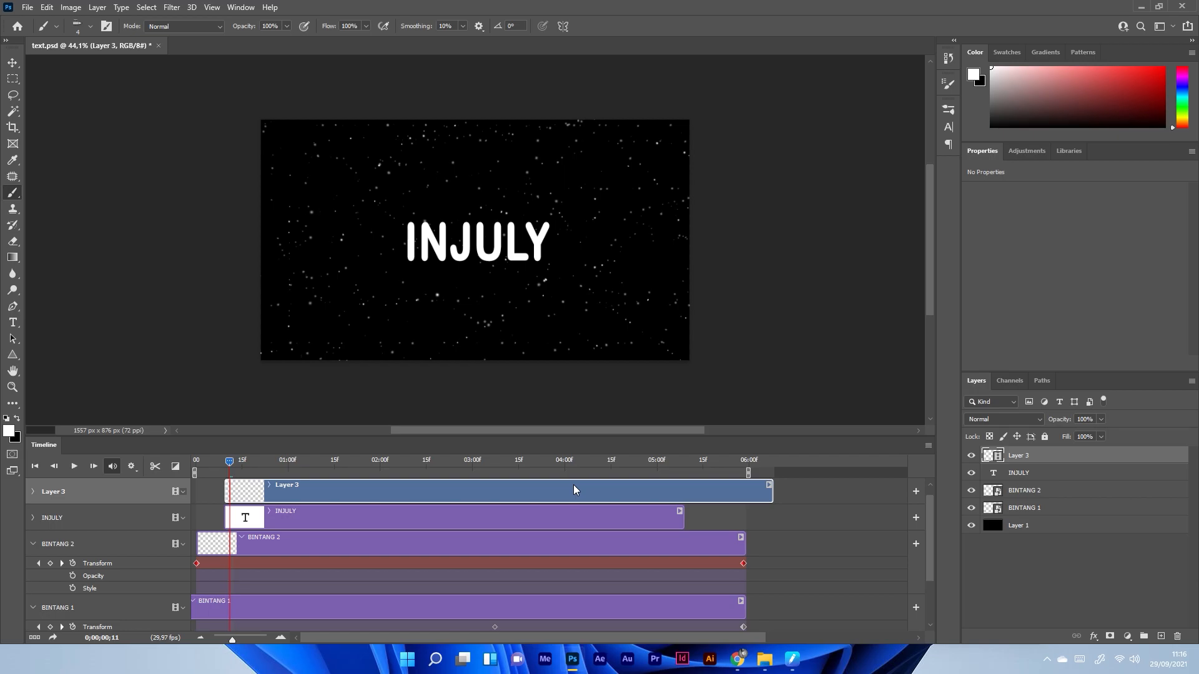
pyautogui.press('Delete')
# Add a new blank video layer above INJULY and shift its clip to the timeline's start.
pyautogui.click(98, 8)
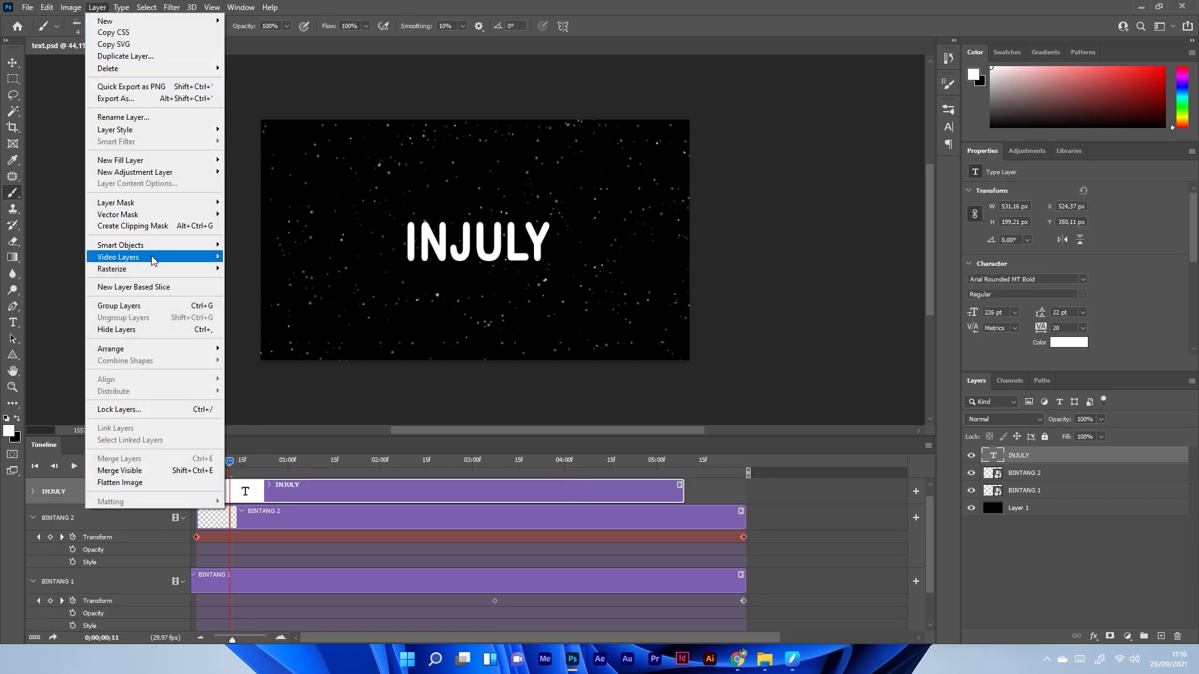
pyautogui.moveTo(153, 258)
pyautogui.click(278, 276)
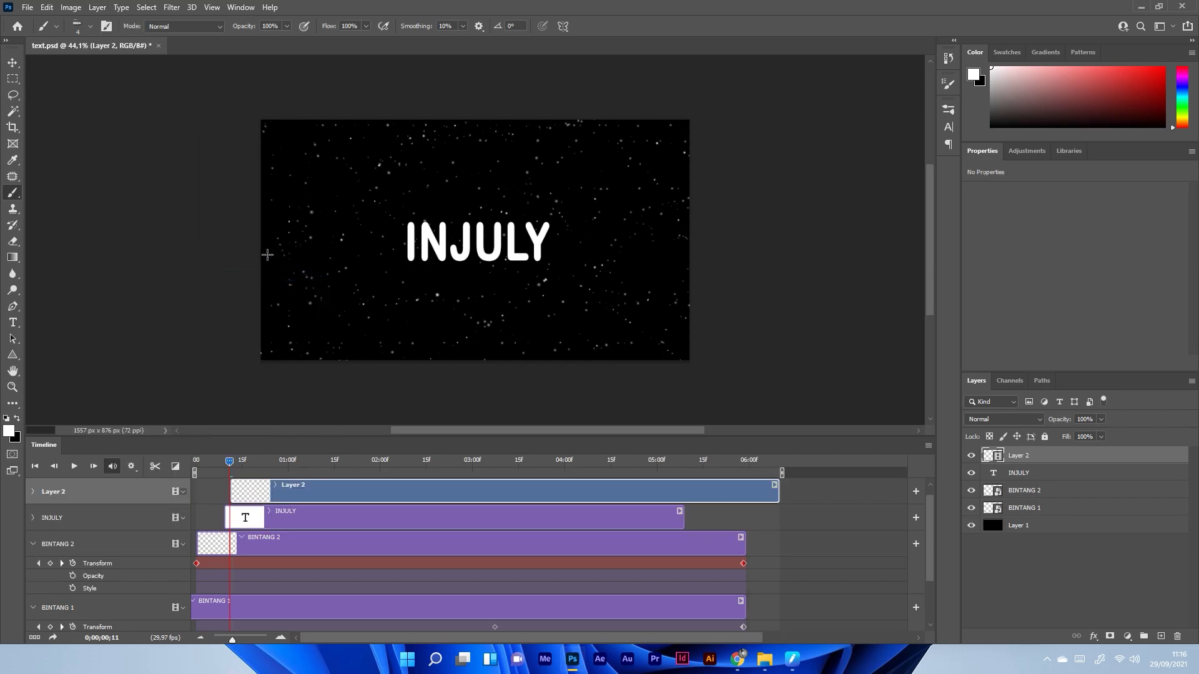
pyautogui.moveTo(291, 500); pyautogui.dragTo(274, 506)
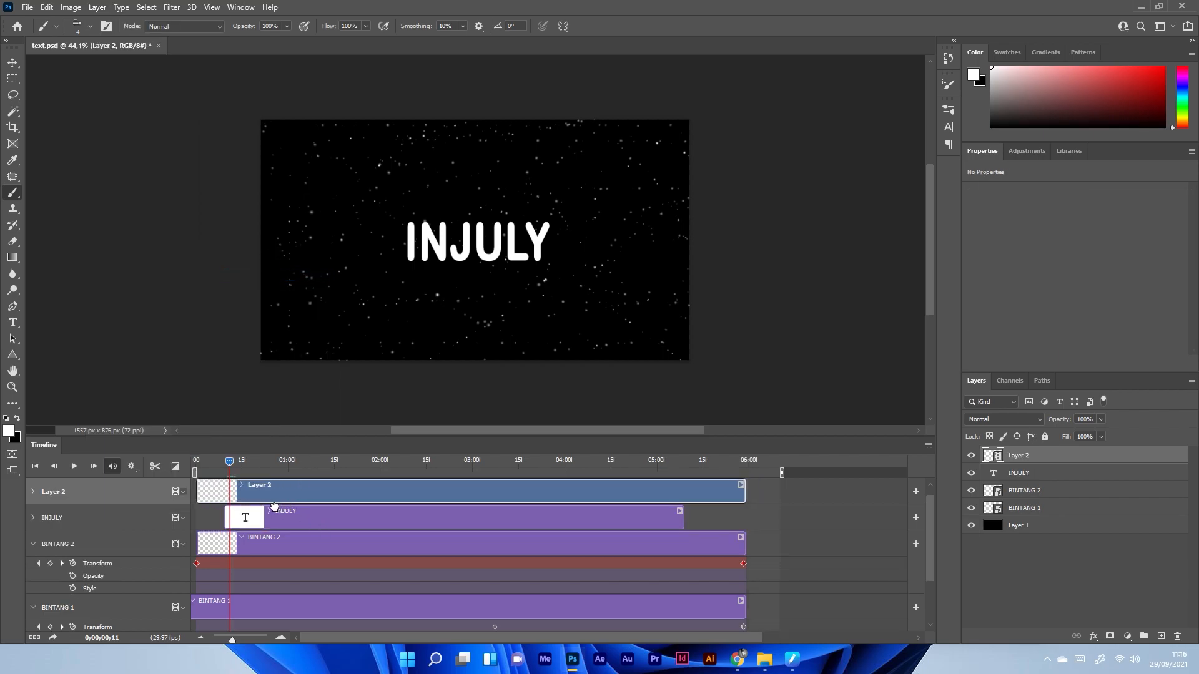
# Fit the INJULY clip to the full length of the star clips and lower the text layer's opacity to 18%.
pyautogui.moveTo(230, 463); pyautogui.dragTo(220, 463)
pyautogui.moveTo(225, 523); pyautogui.dragTo(197, 523)
pyautogui.click(212, 460)
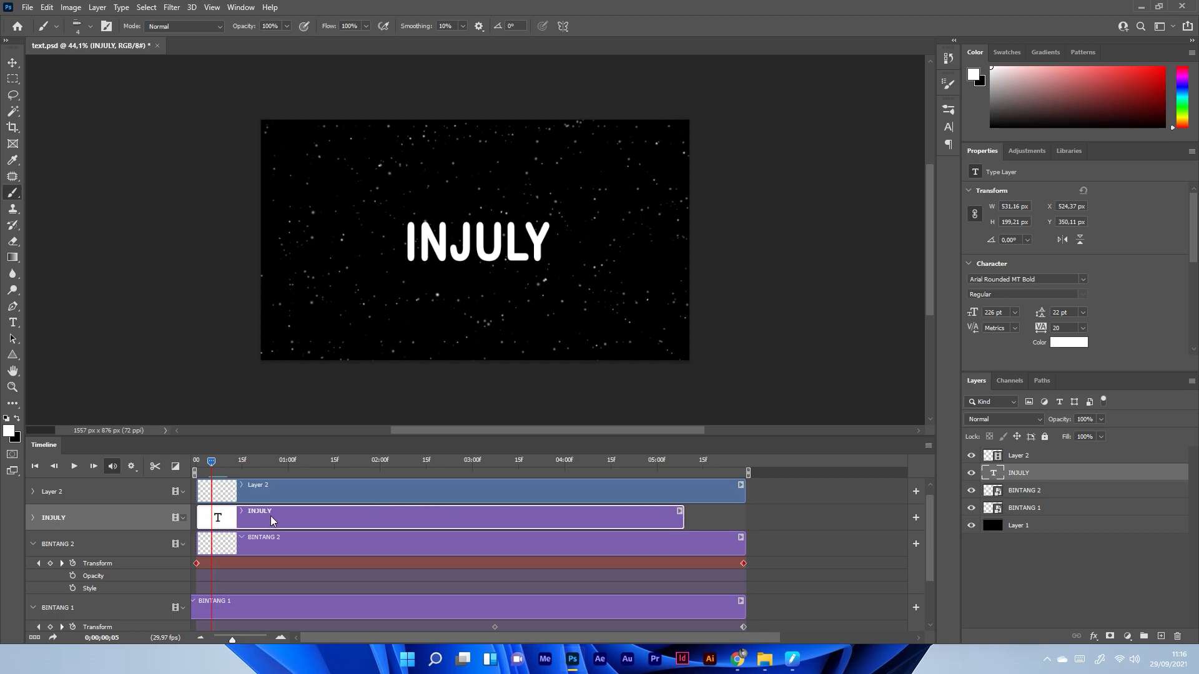
pyautogui.moveTo(688, 519); pyautogui.dragTo(747, 519)
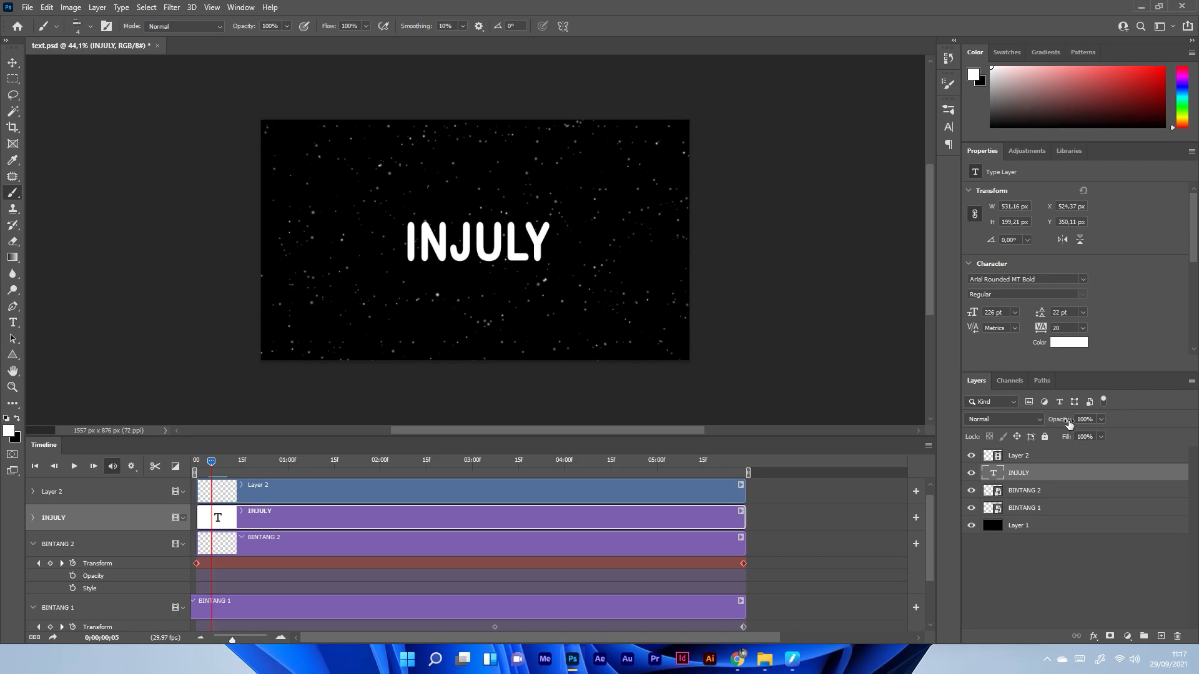
pyautogui.moveTo(1068, 423)
pyautogui.mouseDown()
pyautogui.moveTo(1033, 428)
pyautogui.moveTo(1053, 425)
pyautogui.mouseUp()
# Disable the Timeline Shortcut Keys option to demonstrate its effect, and re-enable it.
pyautogui.moveTo(212, 462); pyautogui.dragTo(206, 463)
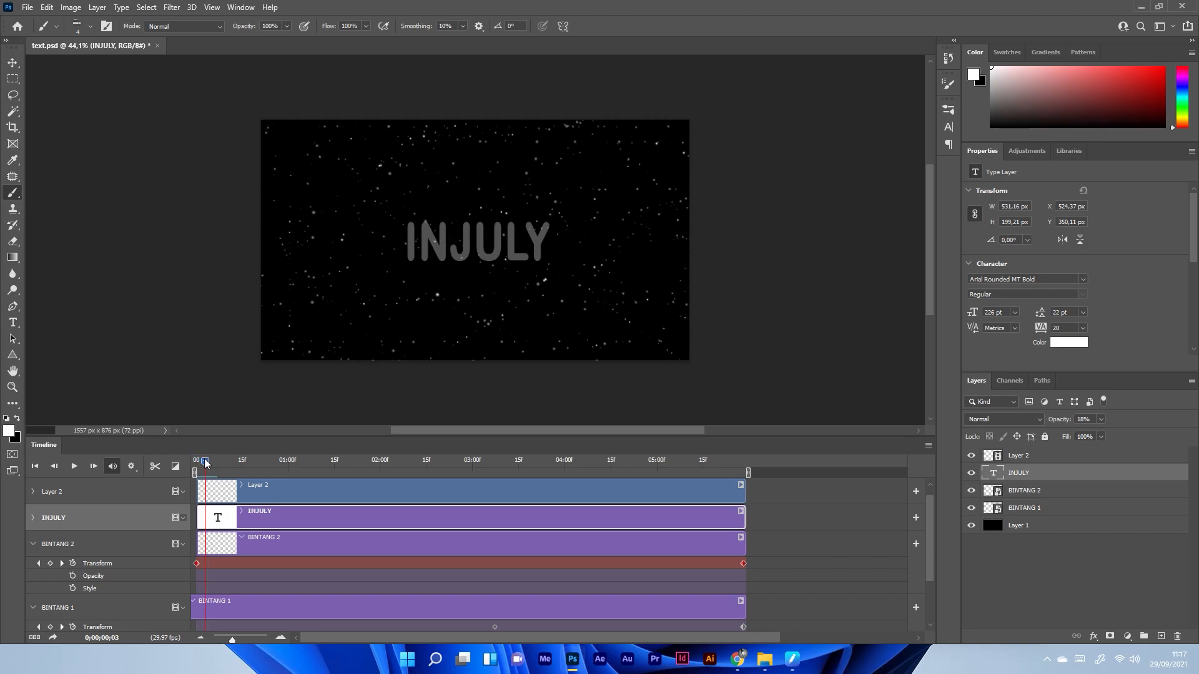
pyautogui.click(928, 446)
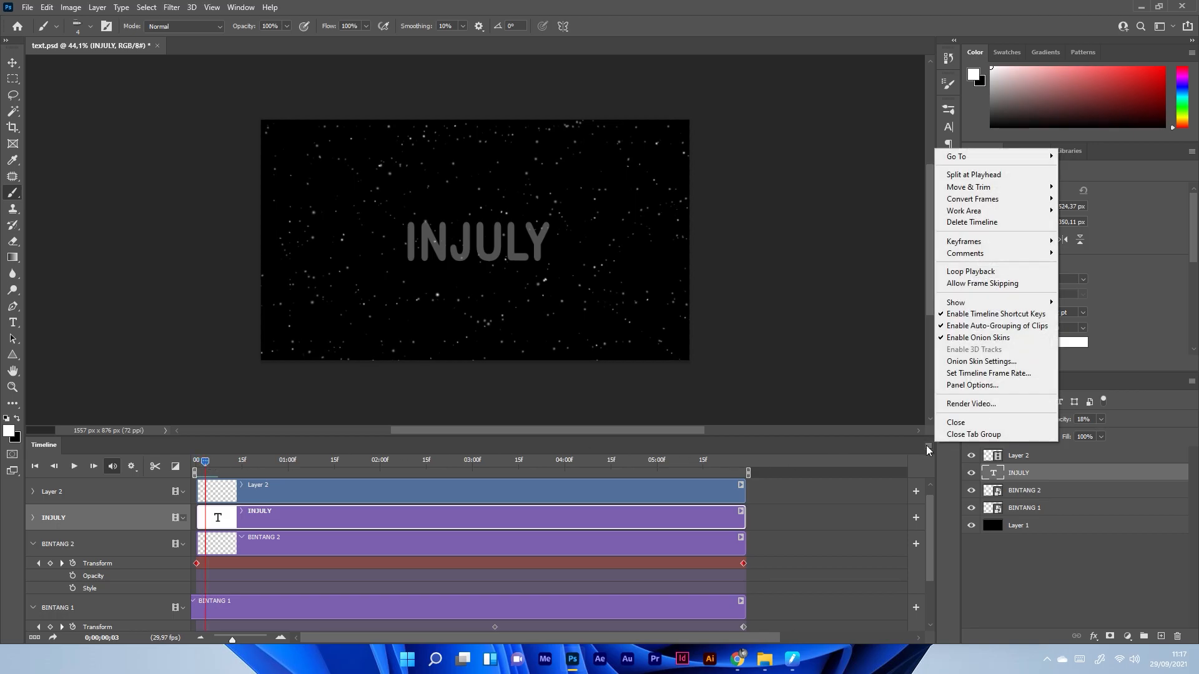
pyautogui.click(944, 317)
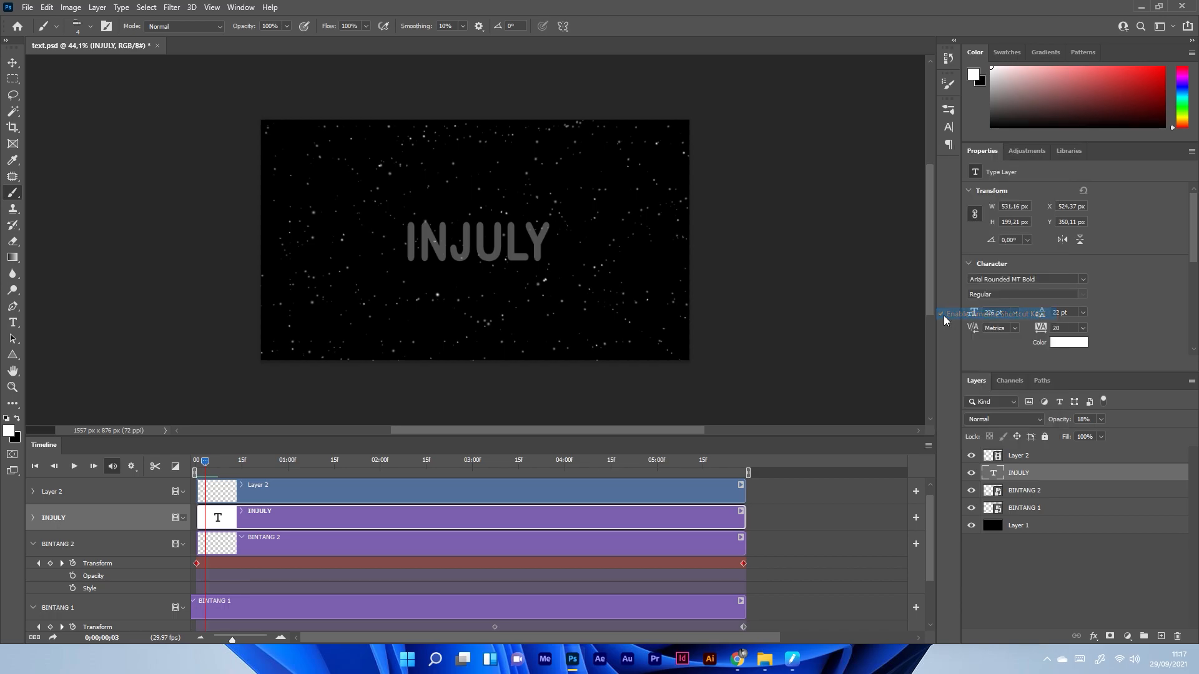
pyautogui.click(929, 446)
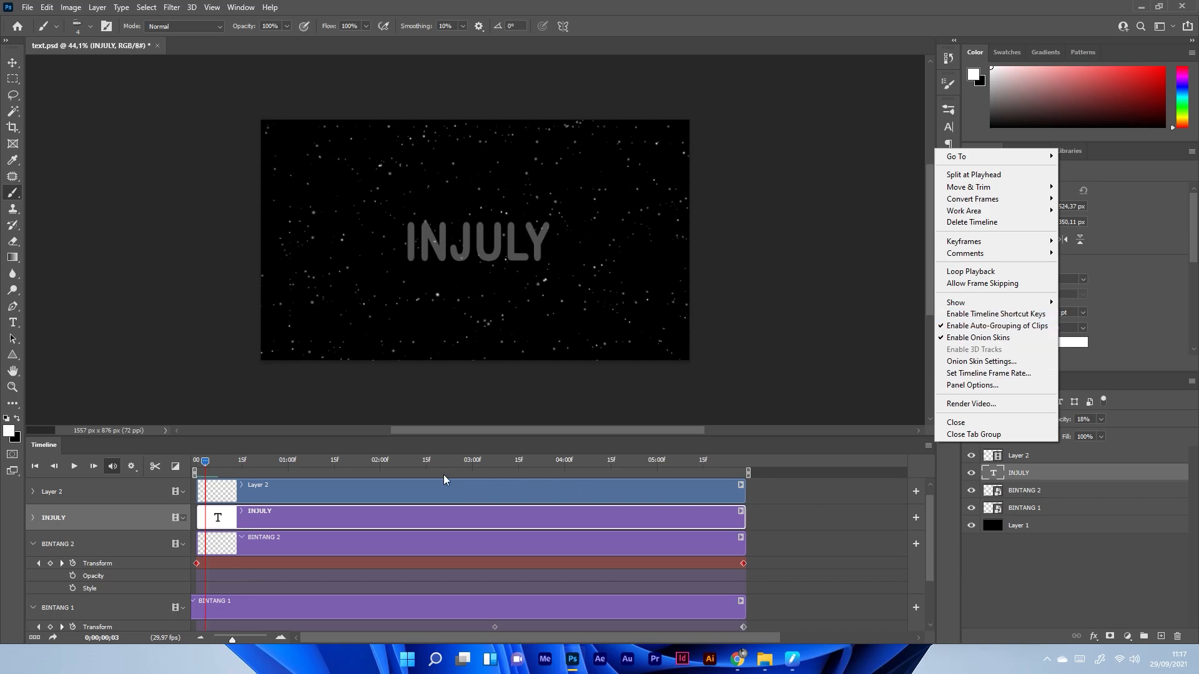
pyautogui.click(347, 460)
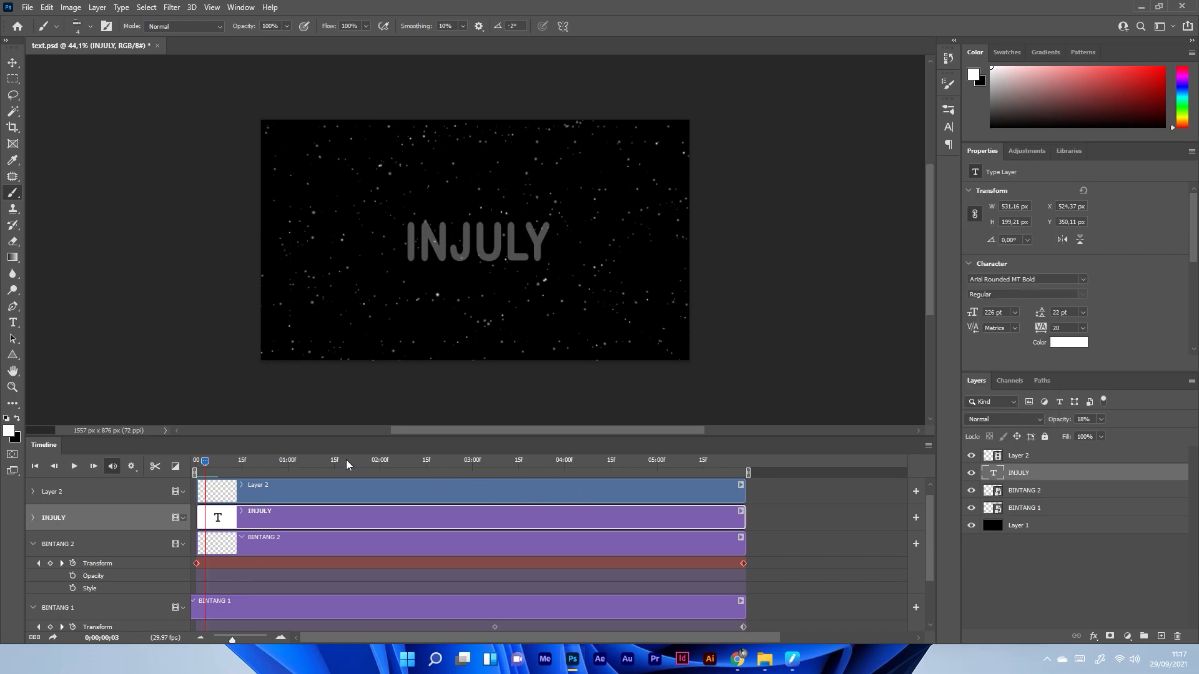
pyautogui.click(928, 445)
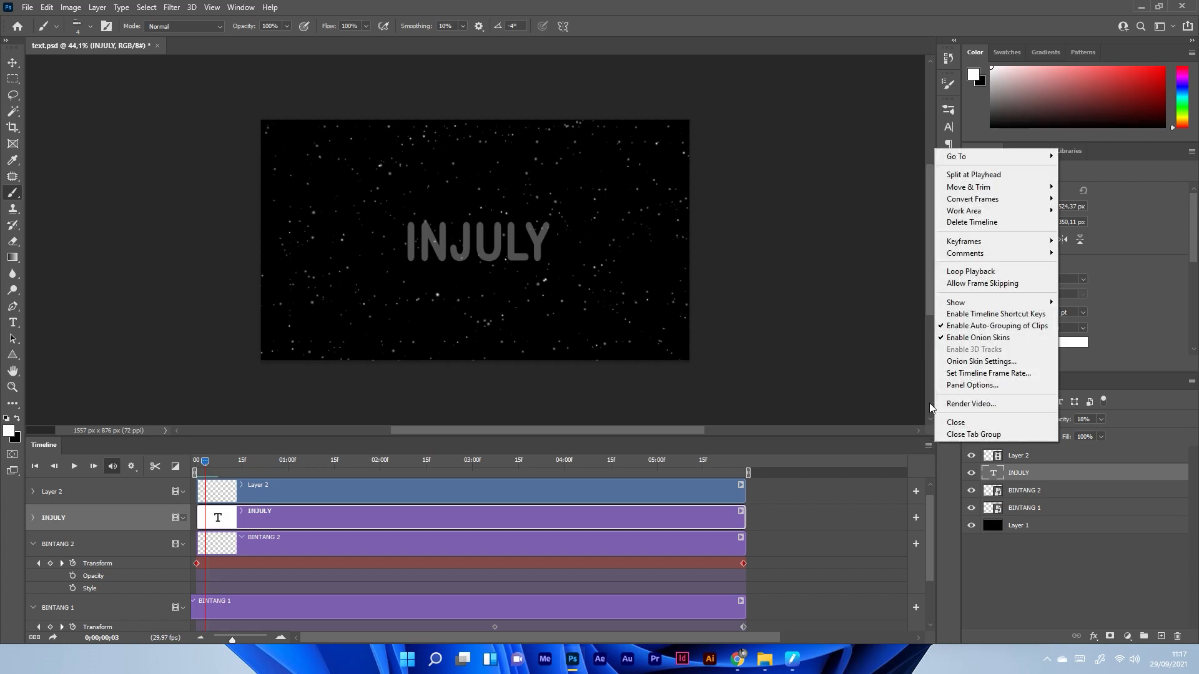
pyautogui.click(947, 314)
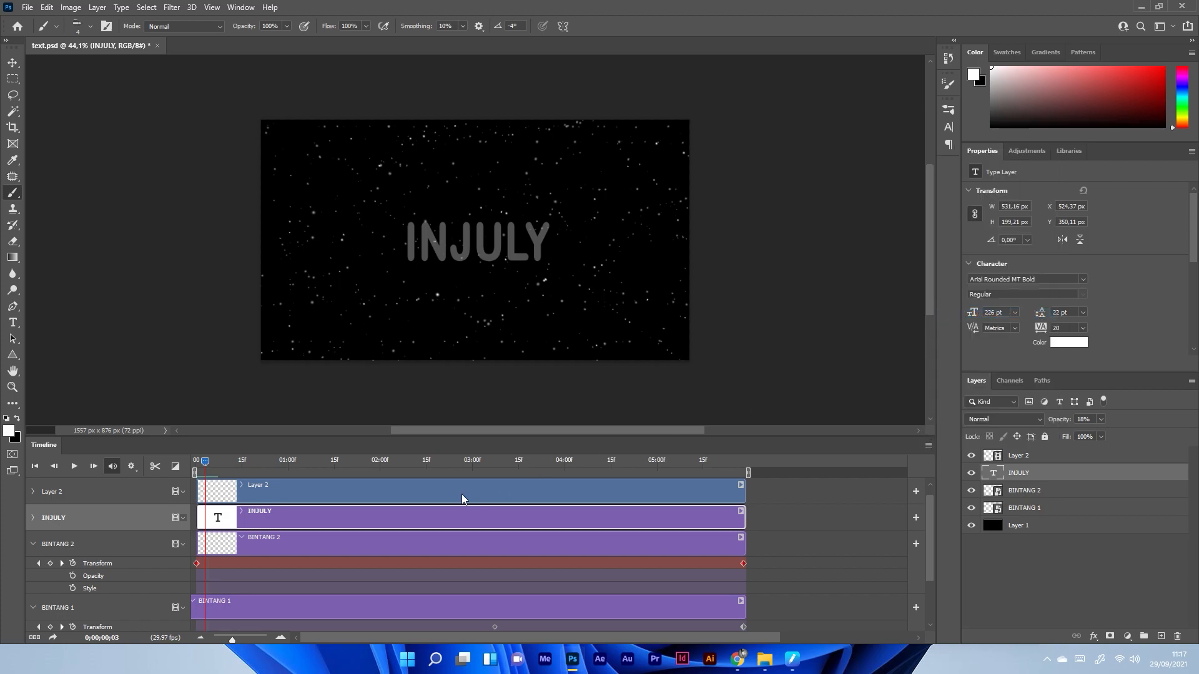
# Step the playhead forward and back frame by frame, stopping at 0;00;00;01 with the Brush tool active.
pyautogui.press('Right')
pyautogui.press('Right')
pyautogui.press('Right')
pyautogui.press('Left')
pyautogui.press('Left')
pyautogui.press('Left')
pyautogui.press('Left')
pyautogui.press('Left')
pyautogui.press('z')
pyautogui.press('b')
# Choose the Hard Round Pressure Size brush in white at 56 px for painting on Layer 2, testing it with one stroke and undoing that stroke.
pyautogui.click(1007, 460)
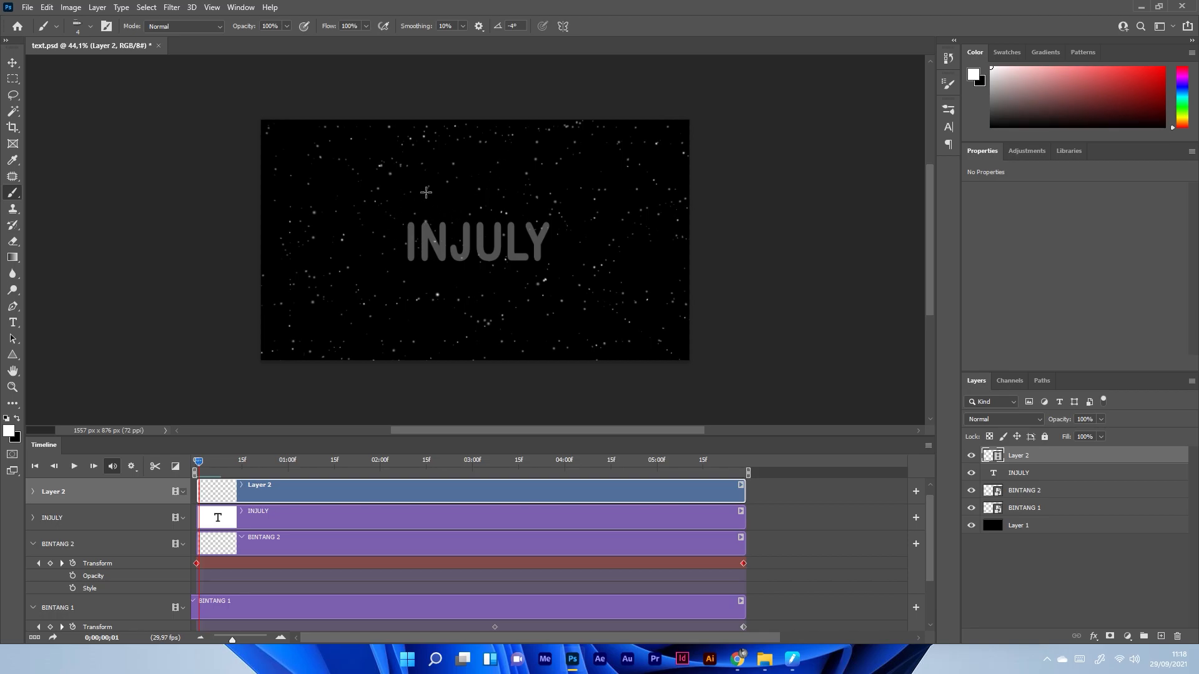
pyautogui.click(947, 109)
pyautogui.moveTo(931, 300); pyautogui.dragTo(932, 246)
pyautogui.click(840, 307)
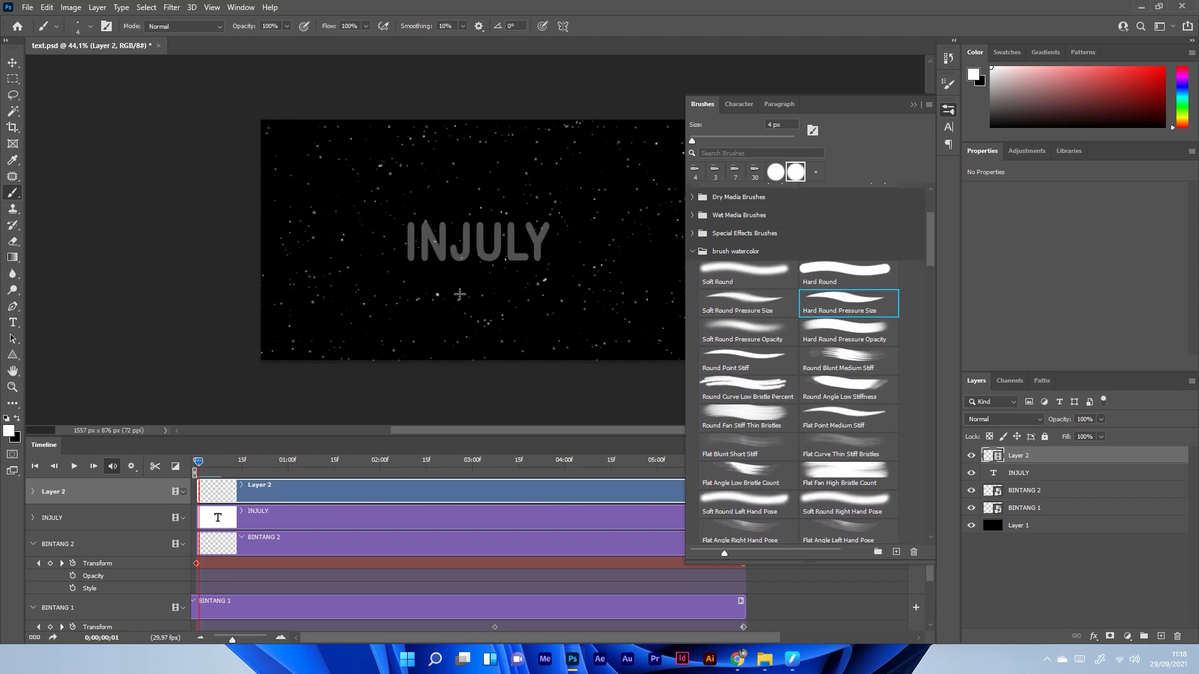
pyautogui.click(19, 416)
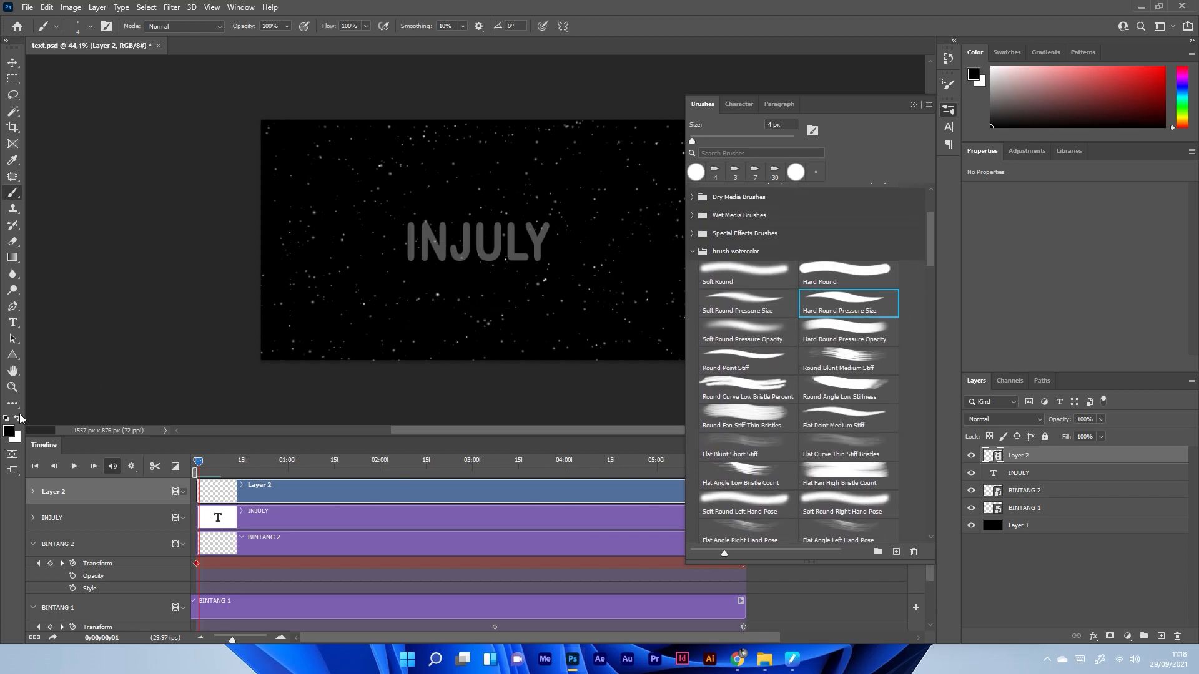
pyautogui.click(18, 418)
pyautogui.moveTo(692, 140); pyautogui.dragTo(719, 140)
pyautogui.moveTo(409, 165)
pyautogui.mouseDown()
pyautogui.moveTo(473, 245)
pyautogui.moveTo(565, 244)
pyautogui.mouseUp()
pyautogui.hotkey('ctrl', 'z')
pyautogui.click(913, 104)
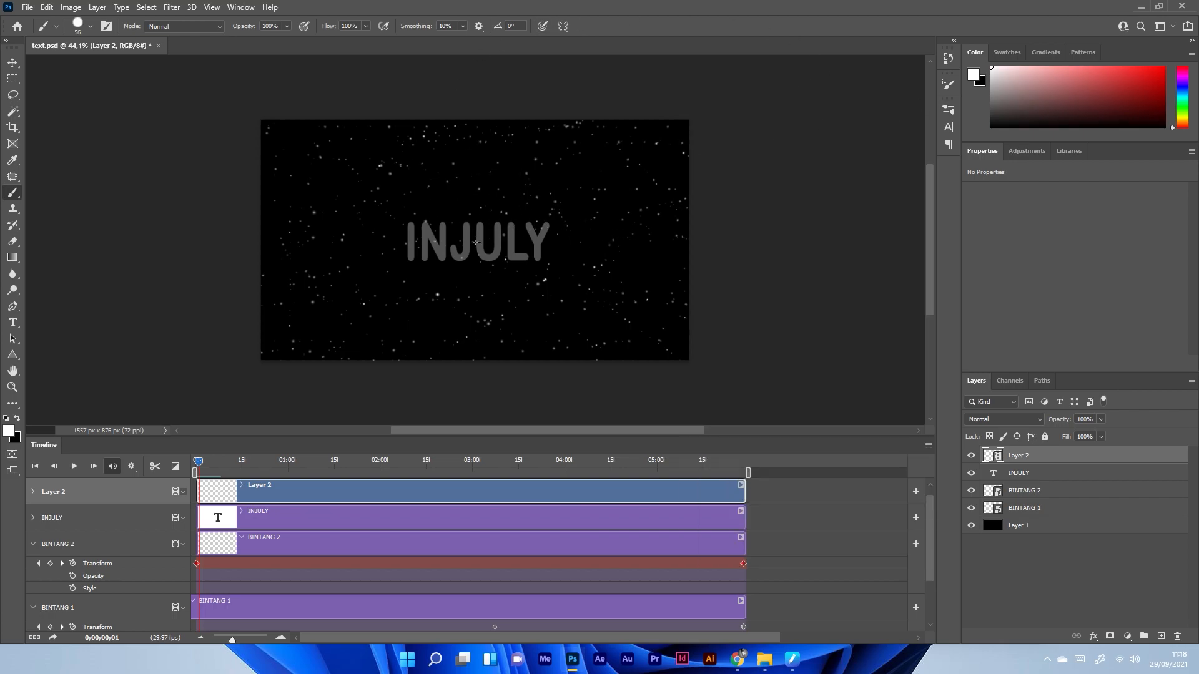
# Zoom in on the INJULY text and rename Layer 2 to TEXT.
pyautogui.press('z')
pyautogui.moveTo(418, 246); pyautogui.dragTo(444, 249)
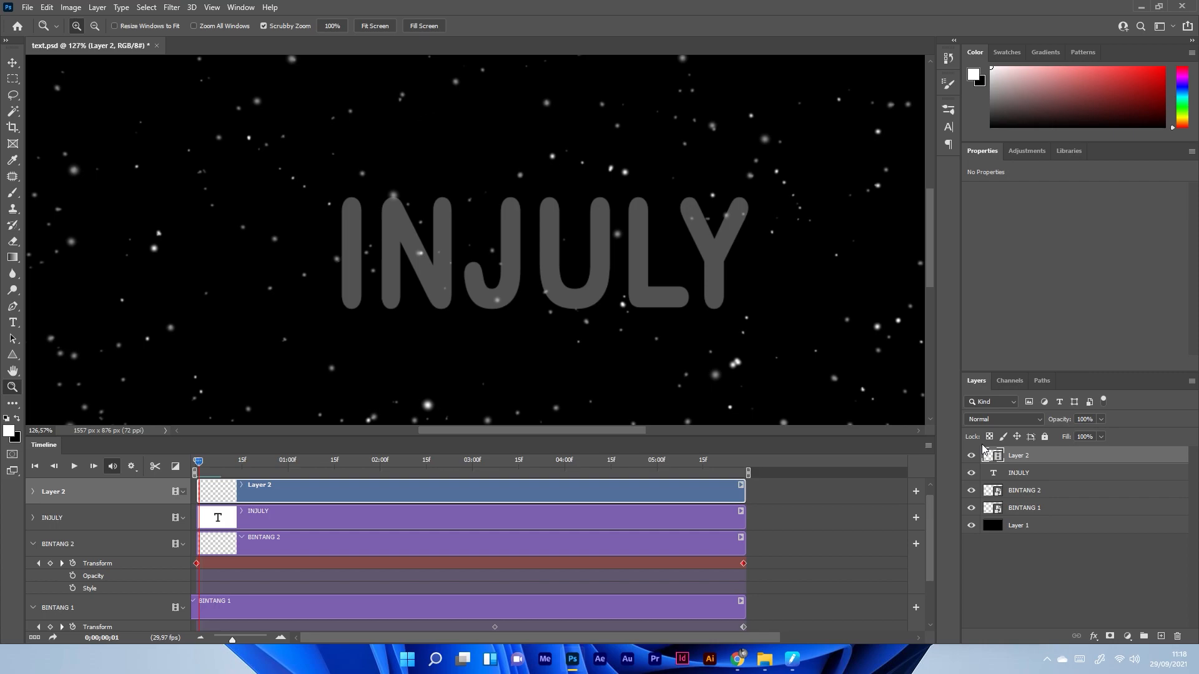
pyautogui.doubleClick(1019, 456)
pyautogui.write('TEXT')
pyautogui.press('Return')
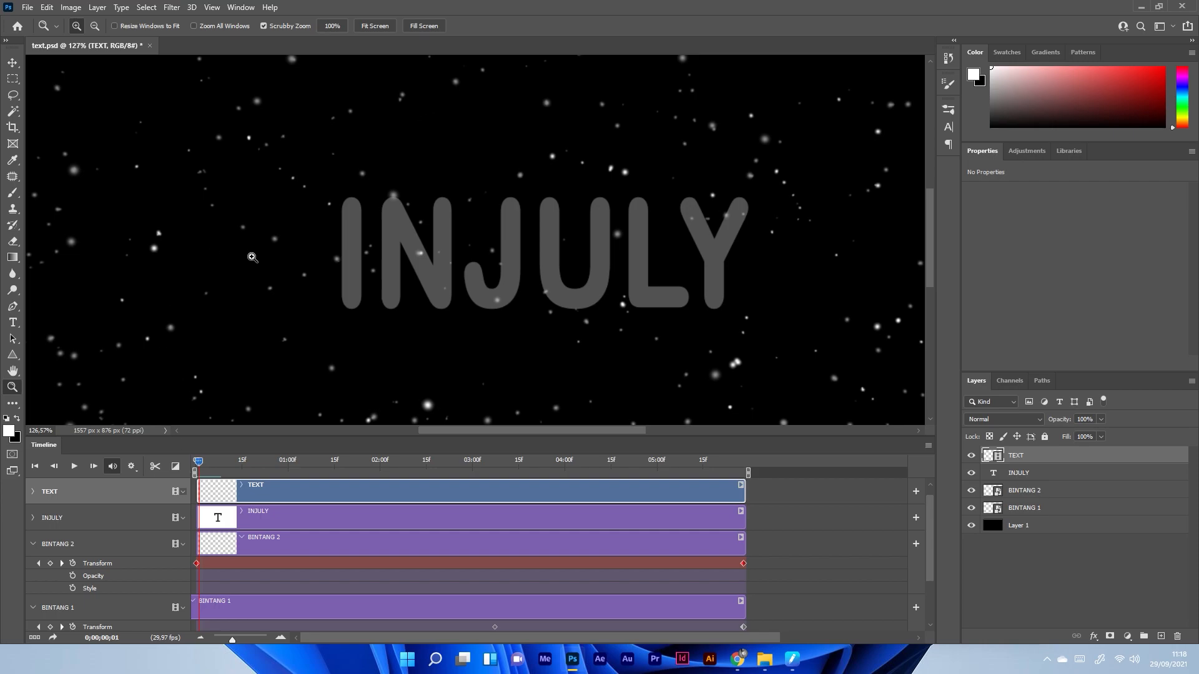
# Paint four small white dots around the INJULY text on the TEXT layer at frame 0;00;00;01.
pyautogui.press('b')
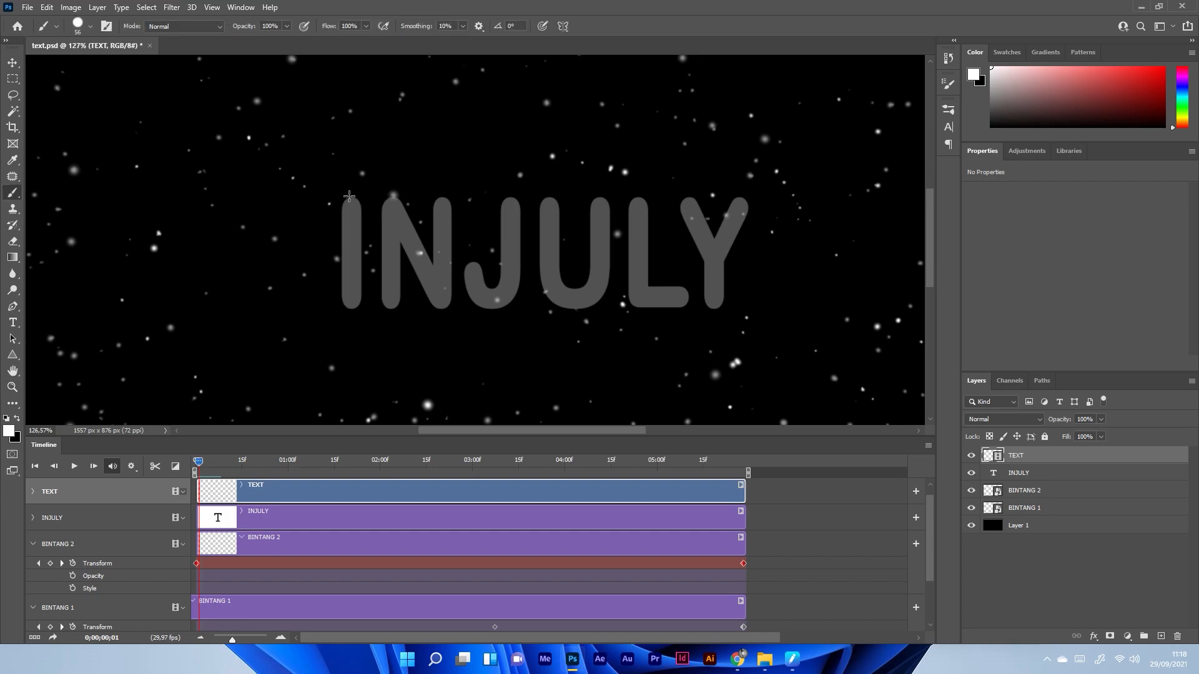
pyautogui.click(340, 156)
pyautogui.click(737, 362)
pyautogui.click(624, 169)
pyautogui.click(430, 410)
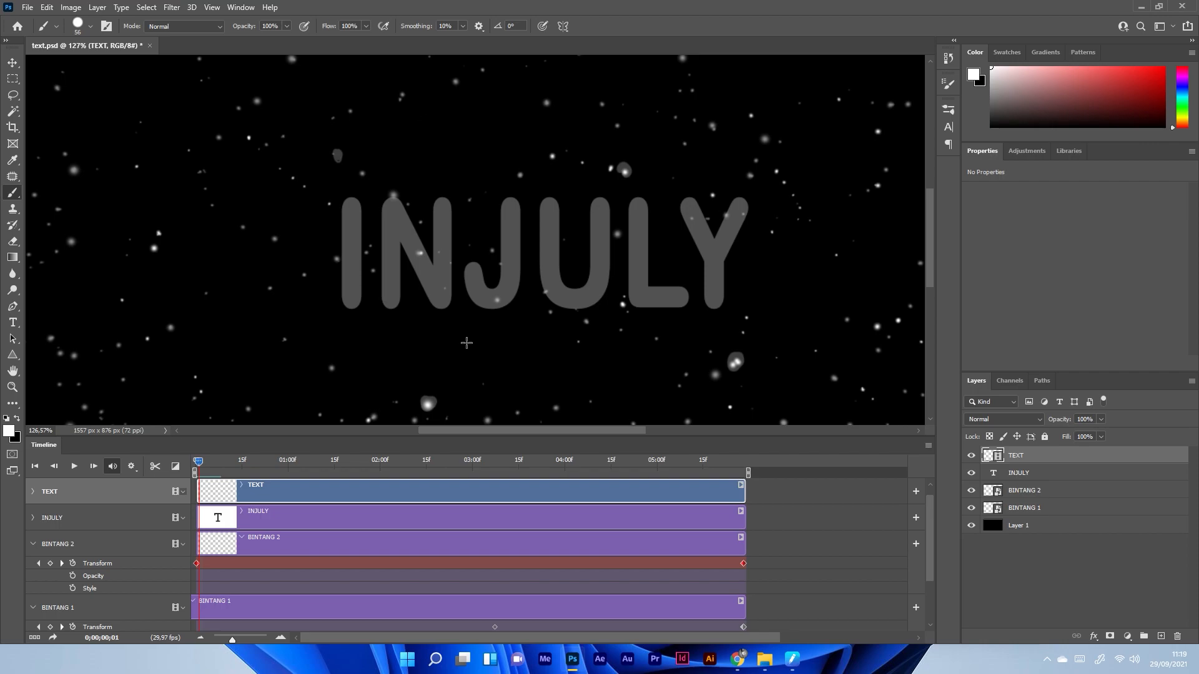
# Advance to frame 0;00;00;02 and accept onion skin settings of 1 frame before, 1 after and 50% maximum opacity.
pyautogui.press('Right')
pyautogui.press('Right')
pyautogui.press('Left')
pyautogui.press('Left')
pyautogui.press('Right')
pyautogui.click(927, 447)
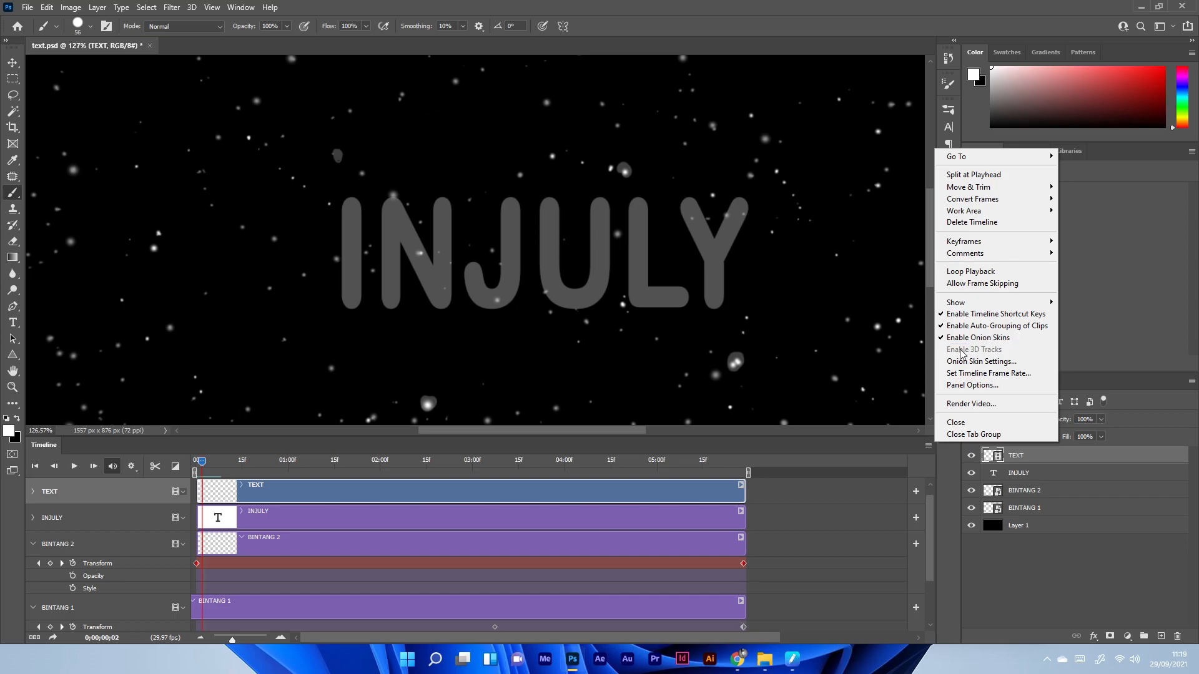
pyautogui.click(965, 363)
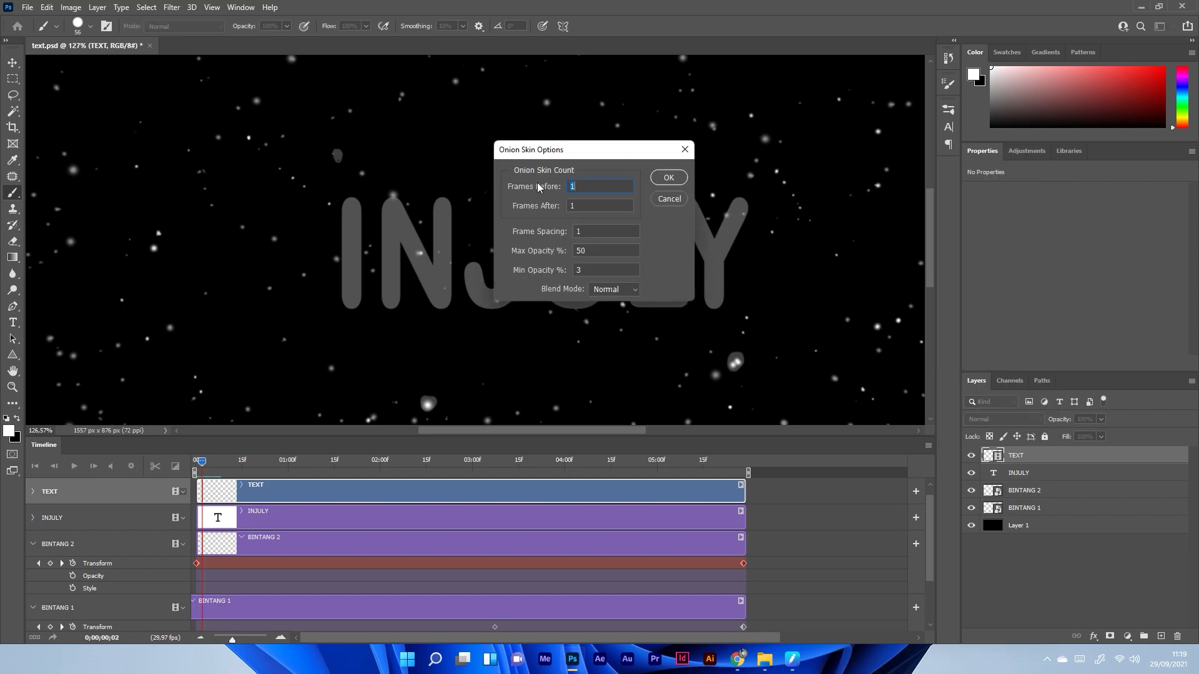
pyautogui.click(668, 177)
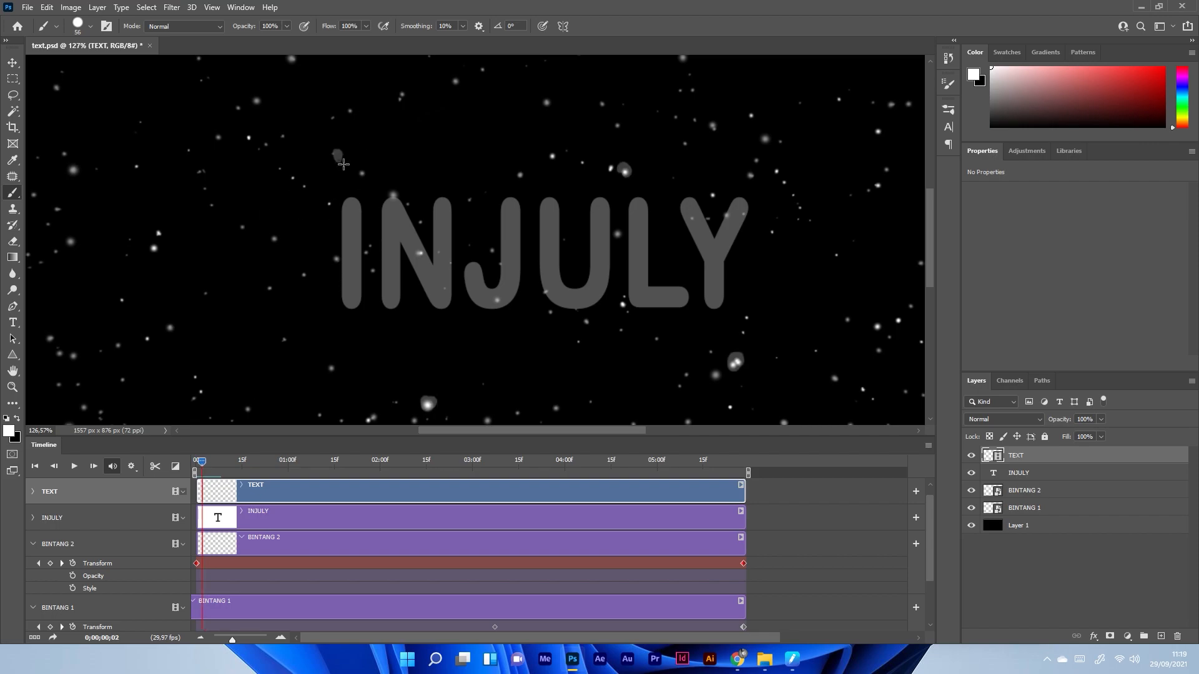
# Paint the four dots at frame 0;00;00;02 slightly offset from the previous frame's dots, and step back to compare frames.
pyautogui.moveTo(348, 168); pyautogui.dragTo(347, 178)
pyautogui.moveTo(433, 398); pyautogui.dragTo(430, 382)
pyautogui.moveTo(743, 358); pyautogui.dragTo(750, 346)
pyautogui.moveTo(631, 180); pyautogui.dragTo(641, 178)
pyautogui.press('Left')
pyautogui.press('Left')
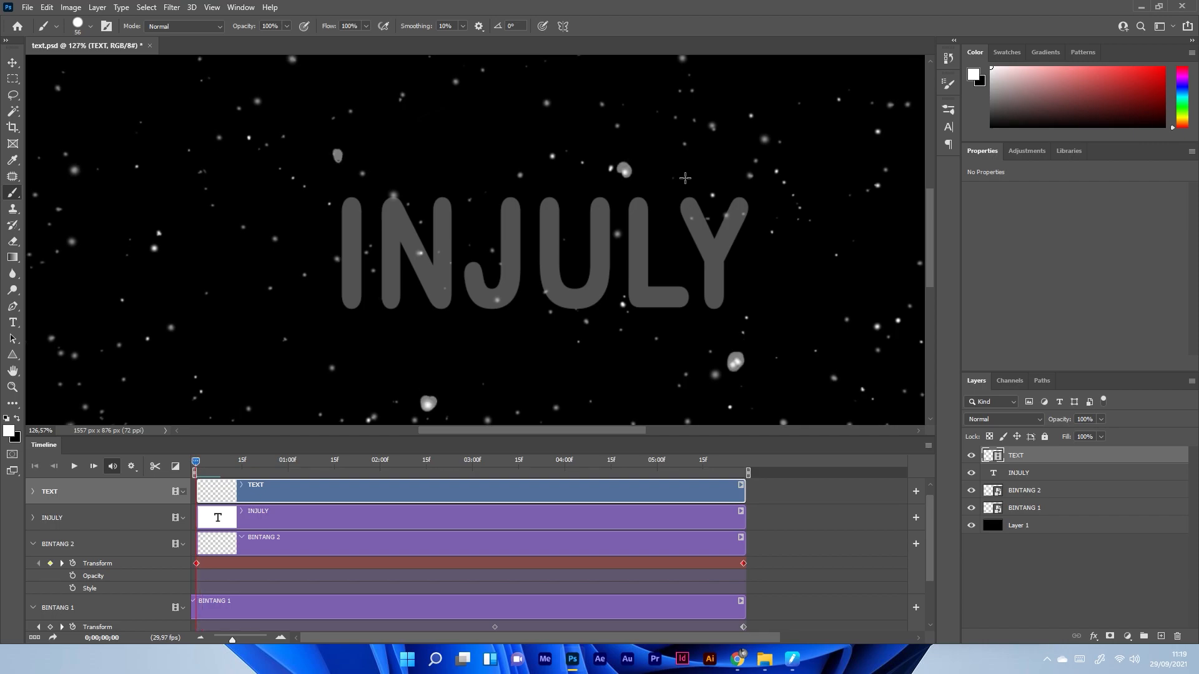
# Step back and forth between frames 0;00;00;00 and 0;00;00;03 to compare the painted dots.
pyautogui.press('Right')
pyautogui.press('Right')
pyautogui.press('Right')
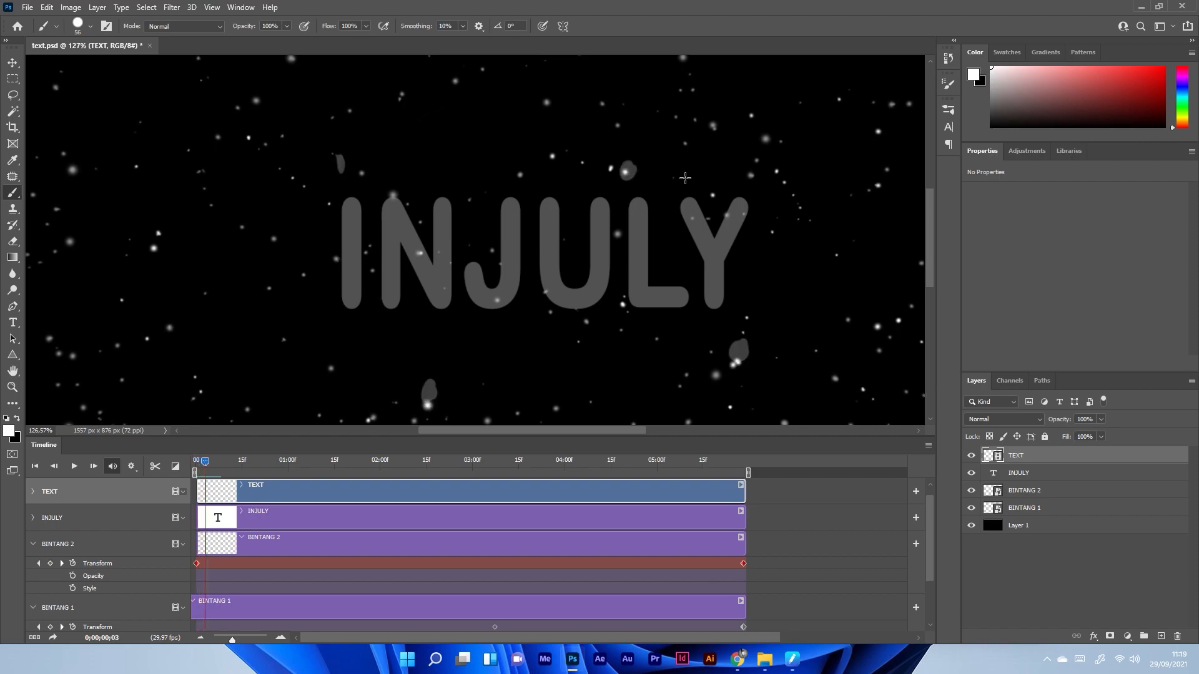
pyautogui.press('Left')
pyautogui.press('Left')
pyautogui.press('Left')
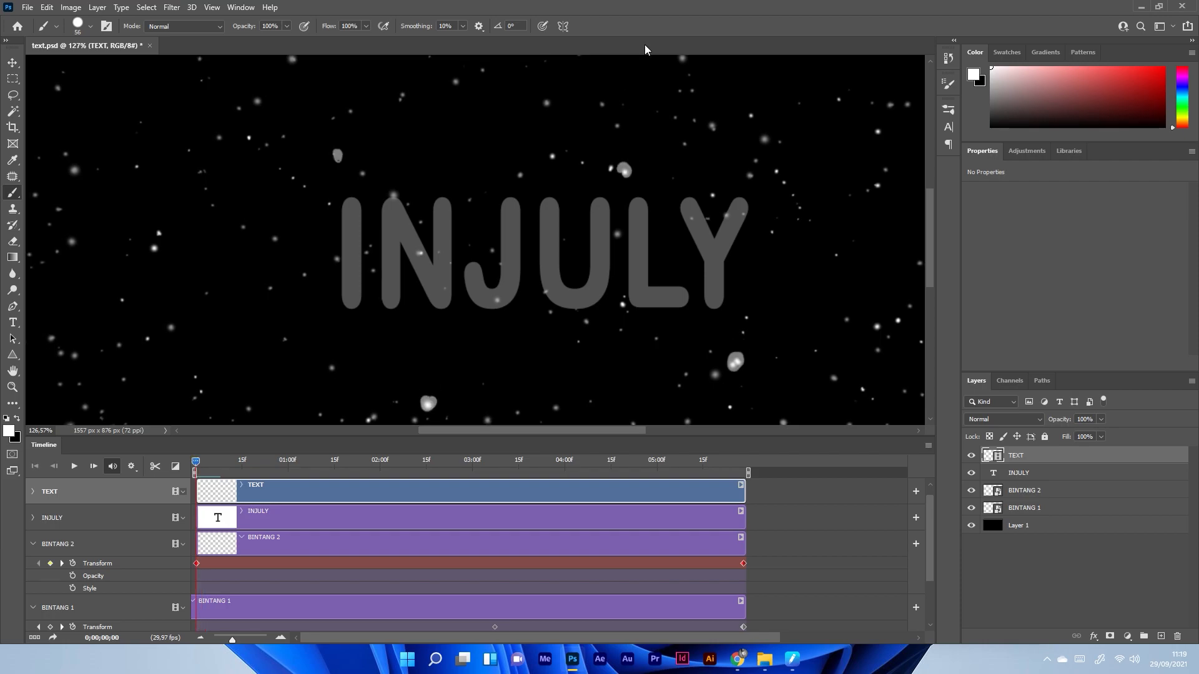
pyautogui.press('Right')
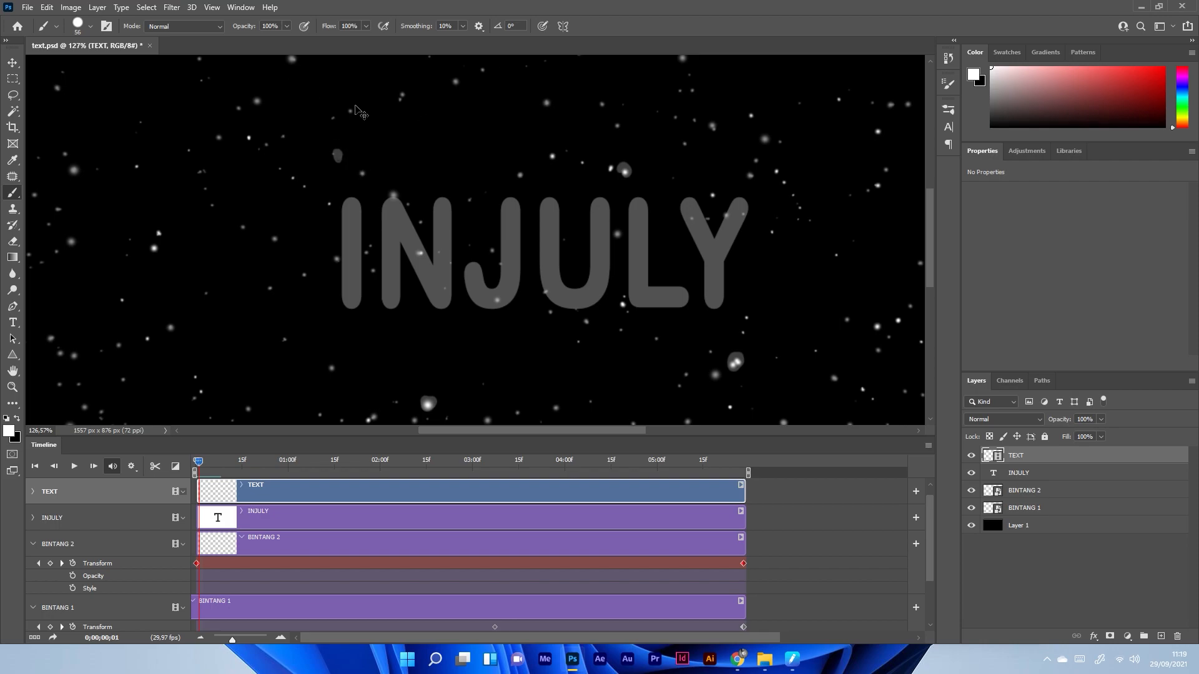
# Go to frame 0;00;00;02 and set the Hard Round Pressure Size brush to 44 px.
pyautogui.press('Right')
pyautogui.moveTo(951, 113); pyautogui.dragTo(949, 157)
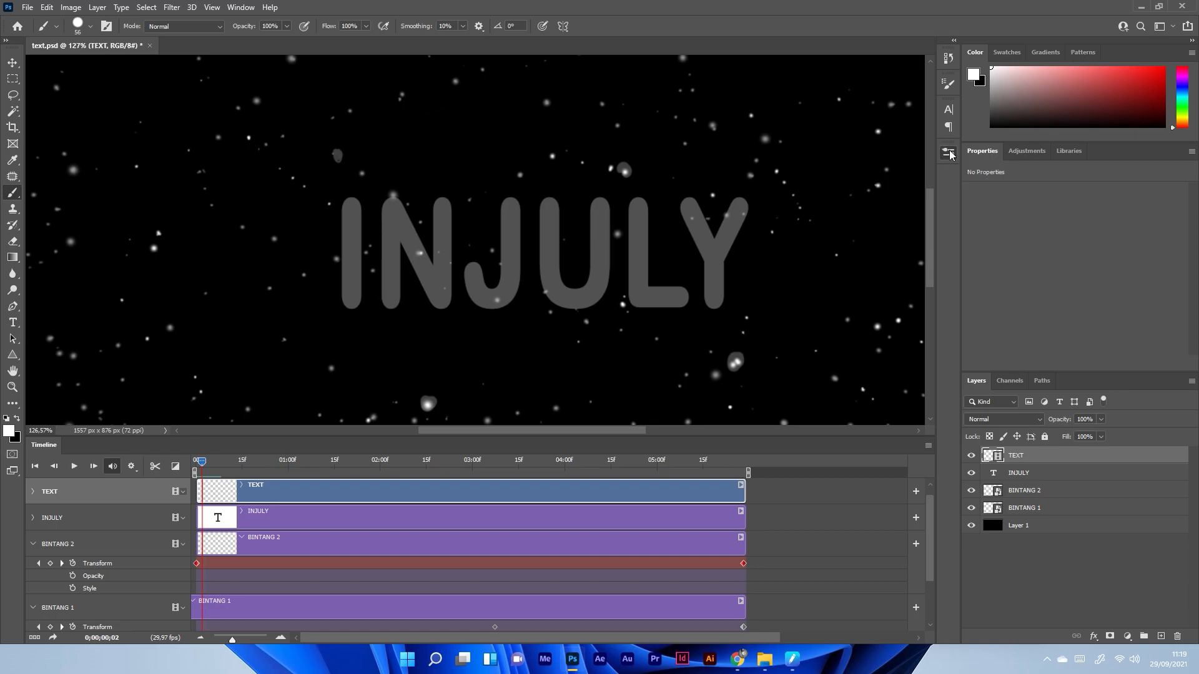
pyautogui.click(948, 154)
pyautogui.moveTo(706, 182); pyautogui.dragTo(710, 185)
pyautogui.moveTo(550, 127); pyautogui.dragTo(692, 205)
pyautogui.hotkey('ctrl', 'z')
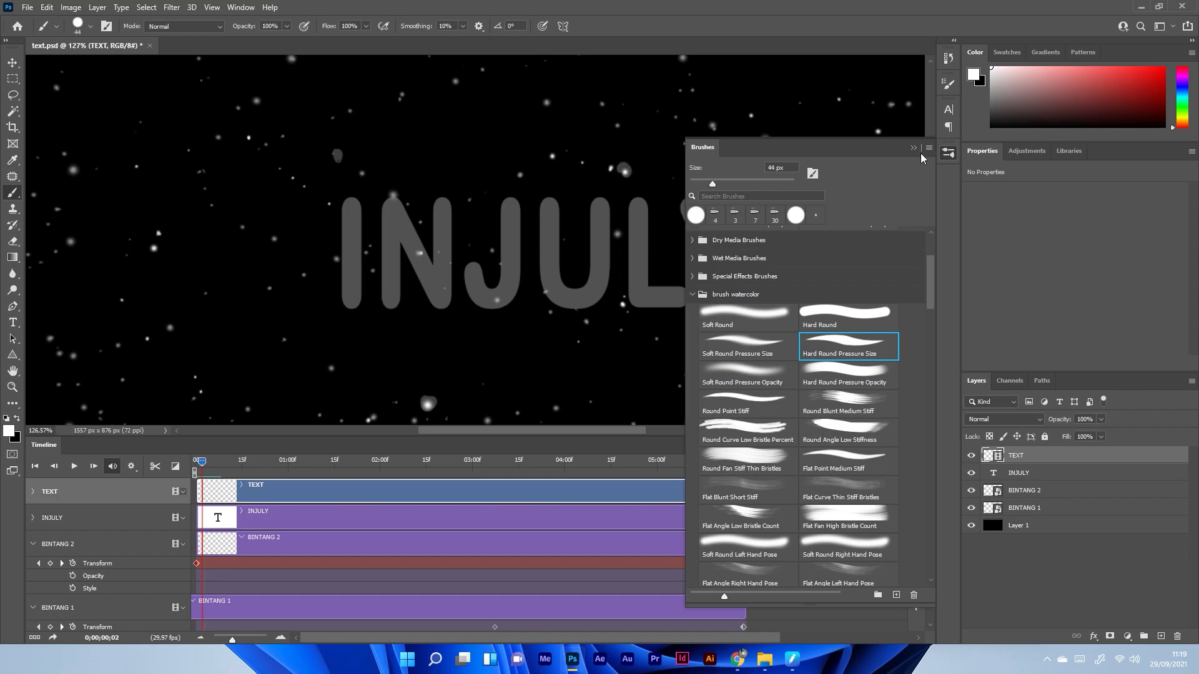
pyautogui.click(913, 149)
# Paint four short streaks at frame 0;00;00;02, leading from the four dots toward the letters I, N, Y and L.
pyautogui.moveTo(347, 160); pyautogui.dragTo(374, 197)
pyautogui.hotkey('ctrl', 'z')
pyautogui.moveTo(342, 161); pyautogui.dragTo(364, 191)
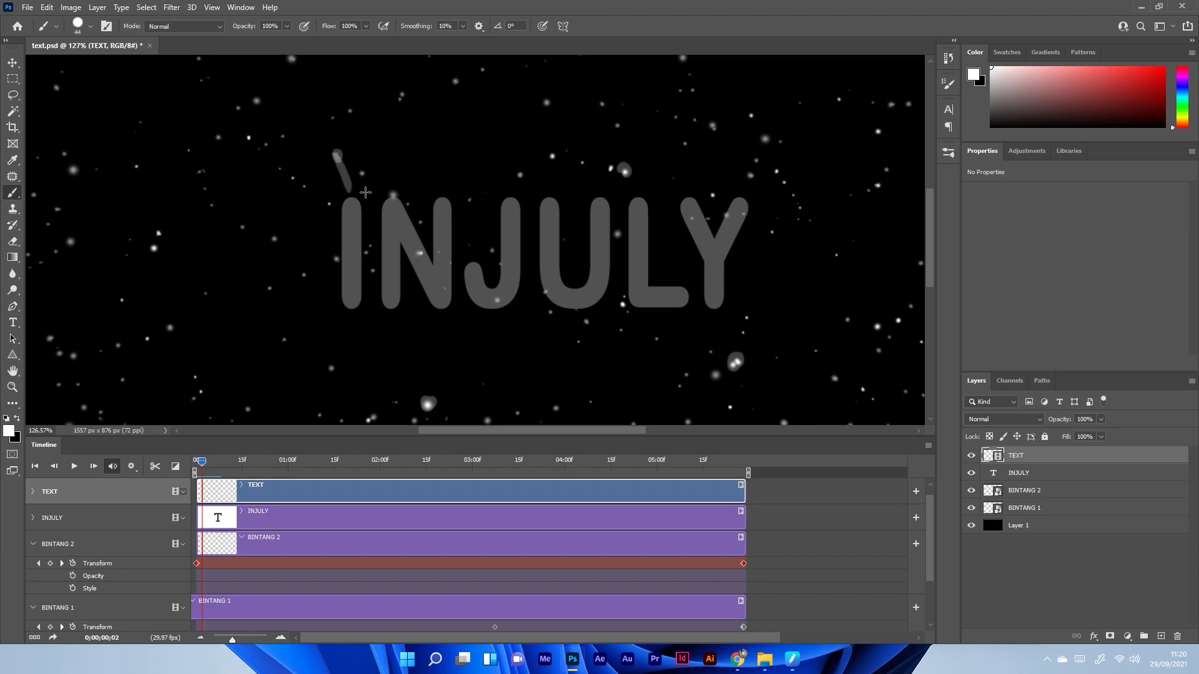
pyautogui.moveTo(429, 405)
pyautogui.mouseDown()
pyautogui.moveTo(390, 347)
pyautogui.moveTo(424, 382)
pyautogui.moveTo(403, 331)
pyautogui.mouseUp()
pyautogui.hotkey('ctrl', 'z')
pyautogui.hotkey('ctrl', 'z')
pyautogui.hotkey('ctrl', 'z')
pyautogui.moveTo(431, 407); pyautogui.dragTo(406, 366)
pyautogui.moveTo(738, 367); pyautogui.dragTo(726, 320)
pyautogui.moveTo(625, 169); pyautogui.dragTo(637, 198)
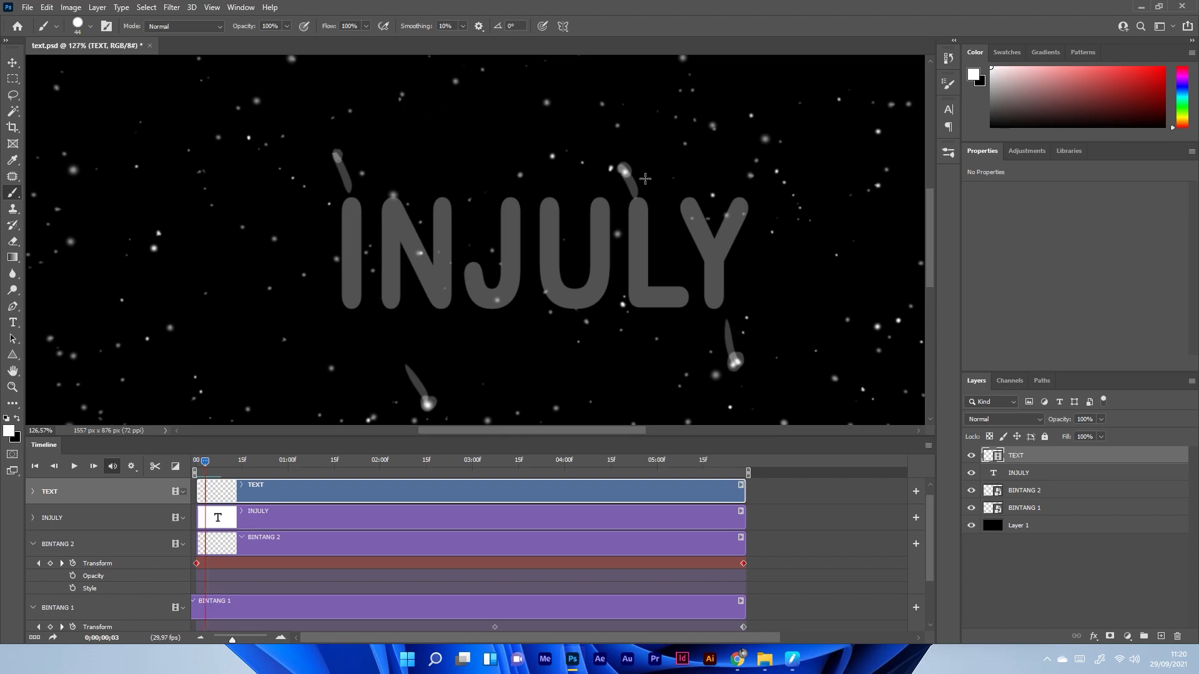
# Paint the four streaks further toward the letters I, N, Y and L at frame 0;00;00;03.
pyautogui.press('Right')
pyautogui.moveTo(339, 164); pyautogui.dragTo(356, 210)
pyautogui.moveTo(417, 384)
pyautogui.mouseDown()
pyautogui.moveTo(386, 331)
pyautogui.moveTo(404, 322)
pyautogui.moveTo(421, 387)
pyautogui.mouseUp()
pyautogui.hotkey('ctrl', 'z')
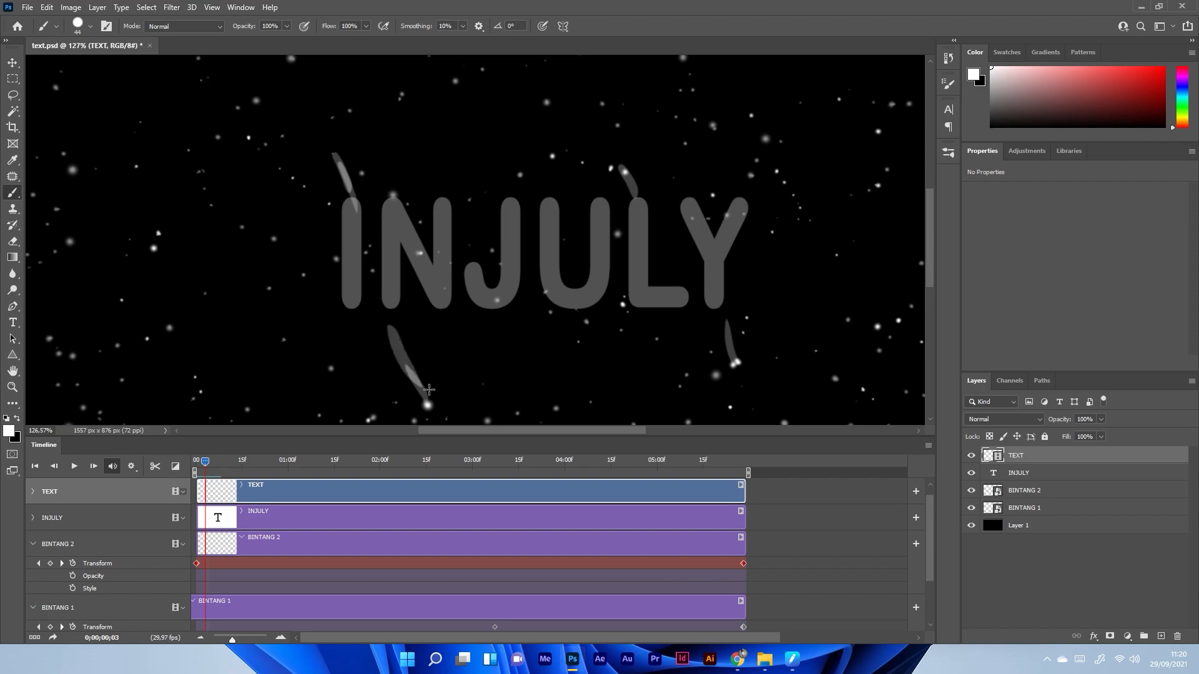
pyautogui.moveTo(736, 348); pyautogui.dragTo(715, 288)
pyautogui.moveTo(634, 186); pyautogui.dragTo(646, 223)
# Paint the four streaks at frame 0;00;00;04 so their leading ends enter the I, L, Y and N guide letters.
pyautogui.press('Right')
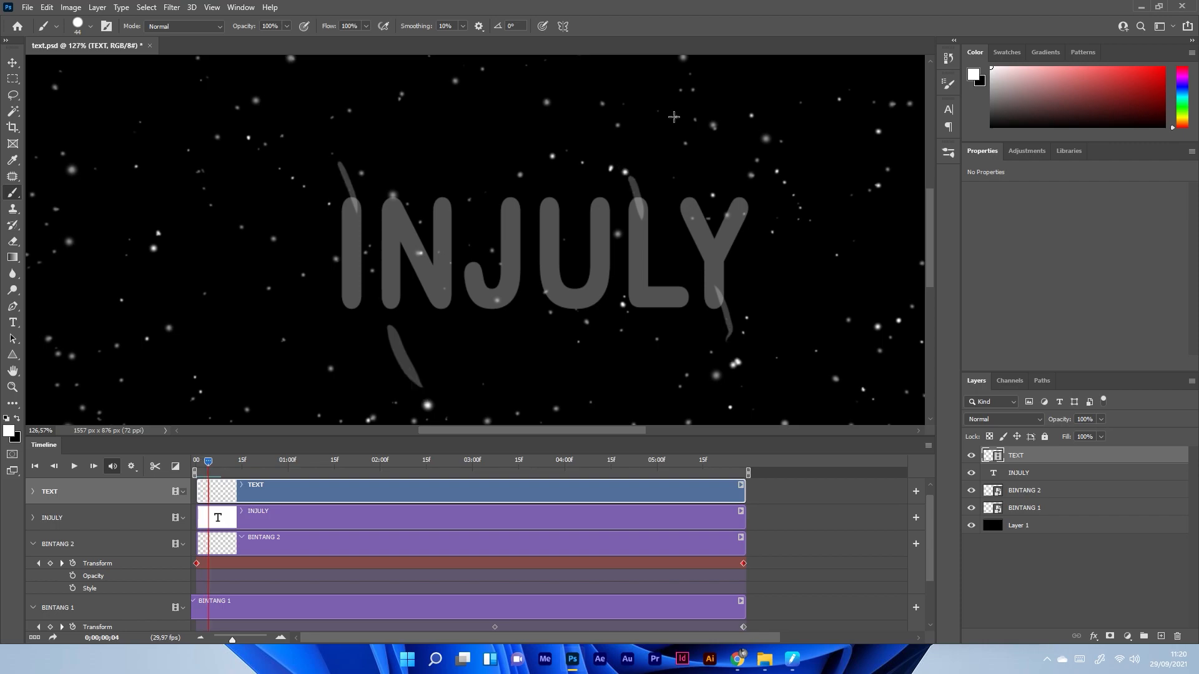
pyautogui.moveTo(354, 182); pyautogui.dragTo(368, 257)
pyautogui.moveTo(638, 191); pyautogui.dragTo(647, 288)
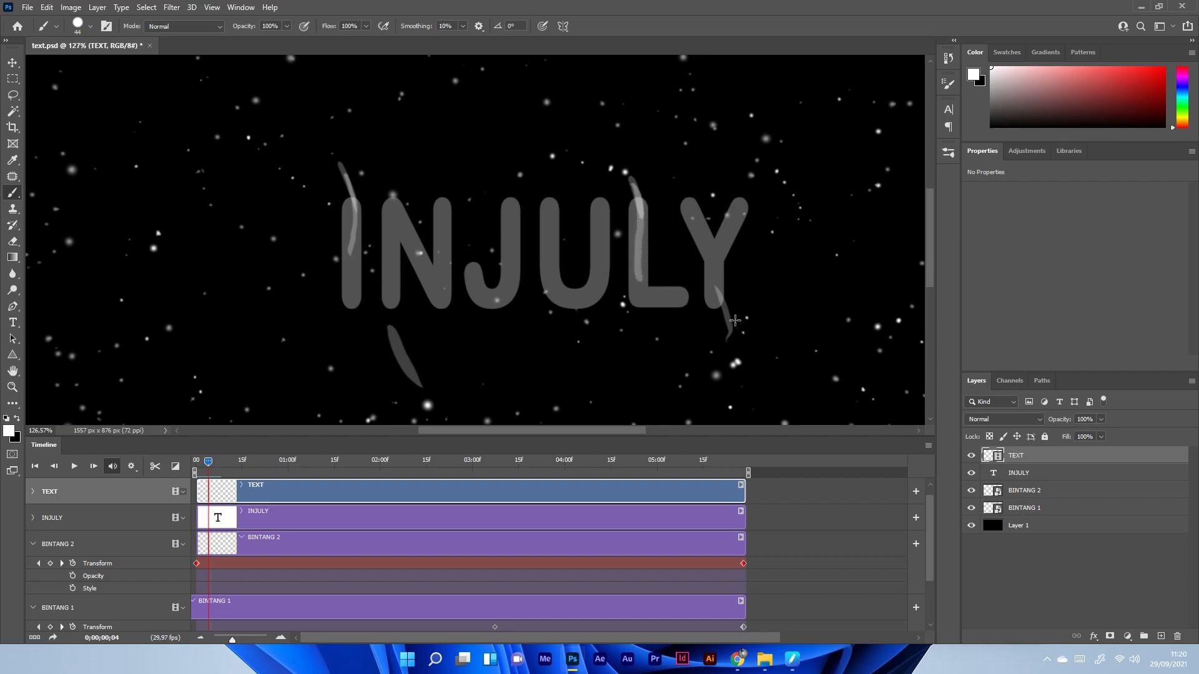
pyautogui.moveTo(732, 328); pyautogui.dragTo(723, 267)
pyautogui.moveTo(412, 373)
pyautogui.mouseDown()
pyautogui.moveTo(391, 276)
pyautogui.moveTo(400, 299)
pyautogui.mouseUp()
pyautogui.hotkey('ctrl', 'z')
pyautogui.moveTo(415, 375); pyautogui.dragTo(391, 285)
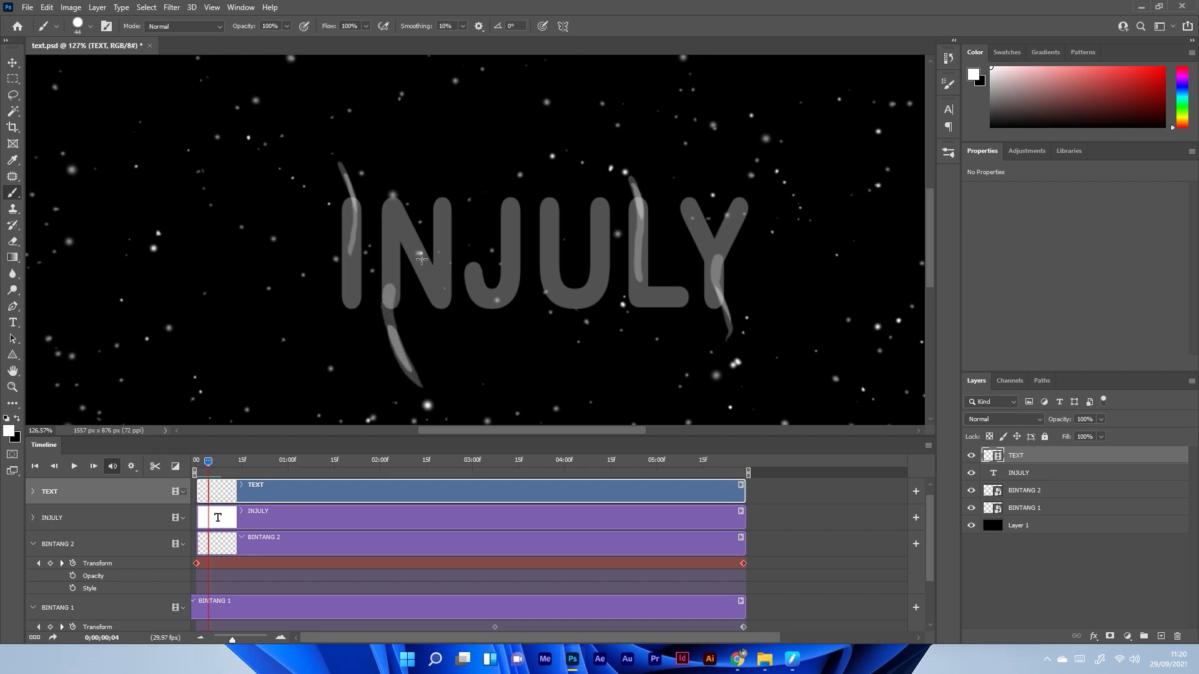
# Paint longer strokes into N, I, L and Y at frame 0;00;00;05, and add new dots above J and beside U.
pyautogui.press('space')
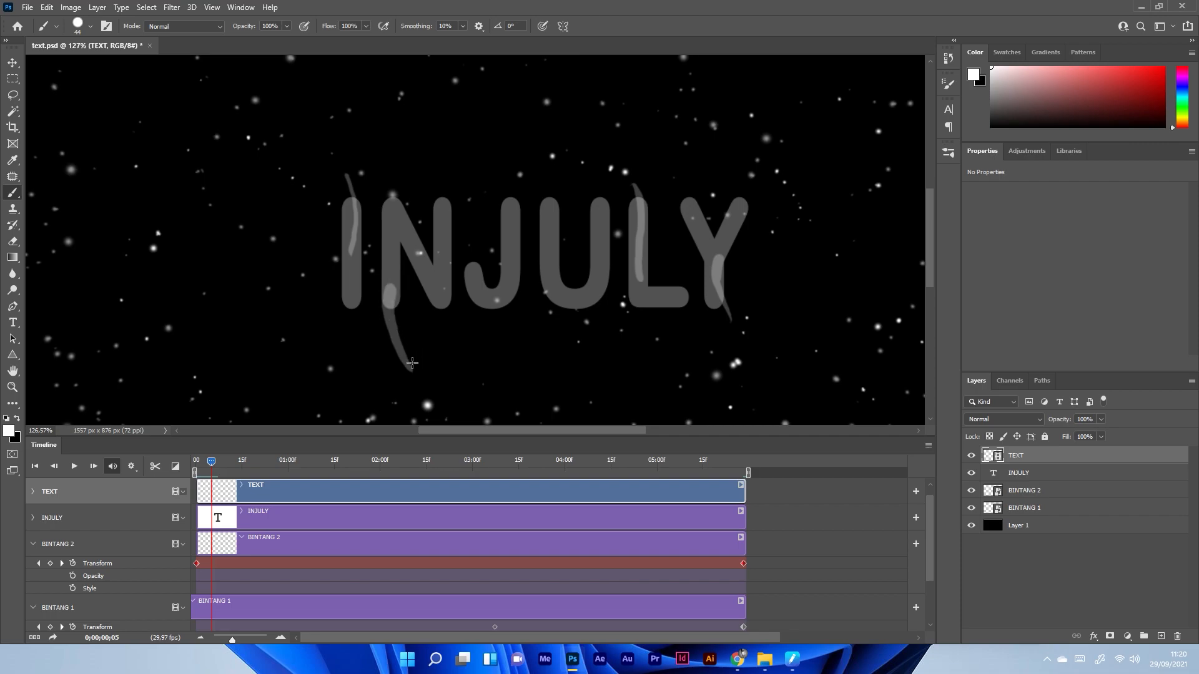
pyautogui.moveTo(414, 369)
pyautogui.mouseDown()
pyautogui.moveTo(396, 341)
pyautogui.moveTo(385, 239)
pyautogui.mouseUp()
pyautogui.moveTo(354, 189); pyautogui.dragTo(355, 285)
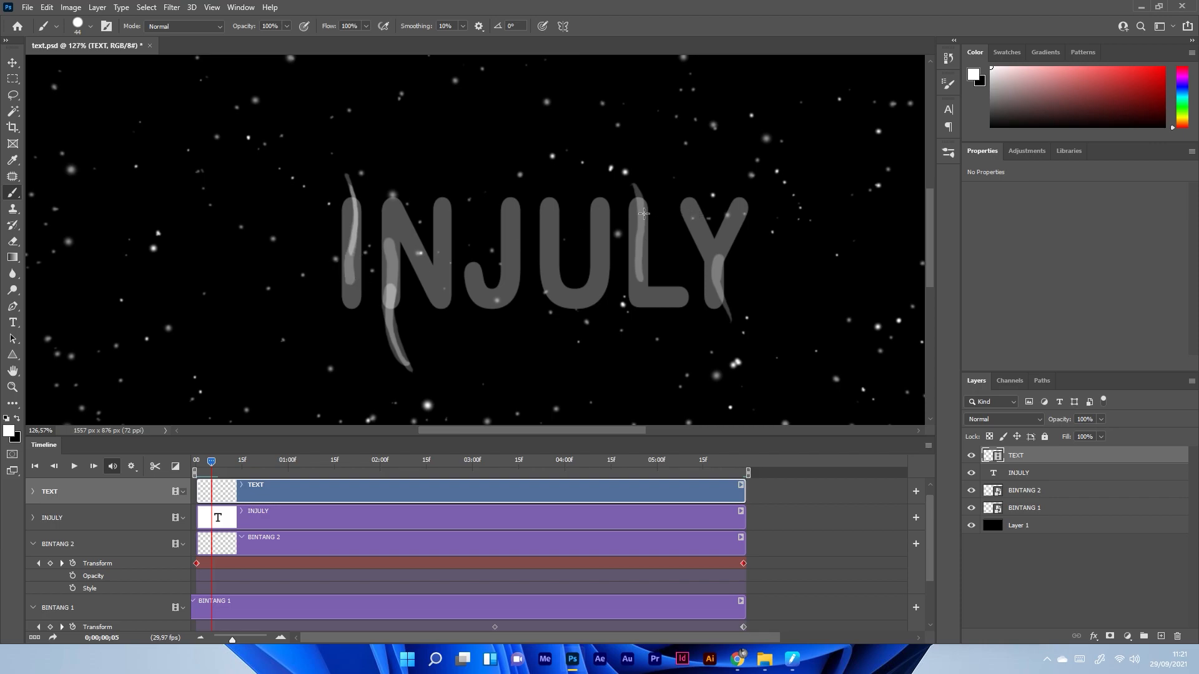
pyautogui.moveTo(645, 207); pyautogui.dragTo(647, 306)
pyautogui.moveTo(722, 315)
pyautogui.mouseDown()
pyautogui.moveTo(733, 241)
pyautogui.moveTo(715, 284)
pyautogui.moveTo(711, 244)
pyautogui.moveTo(725, 307)
pyautogui.mouseUp()
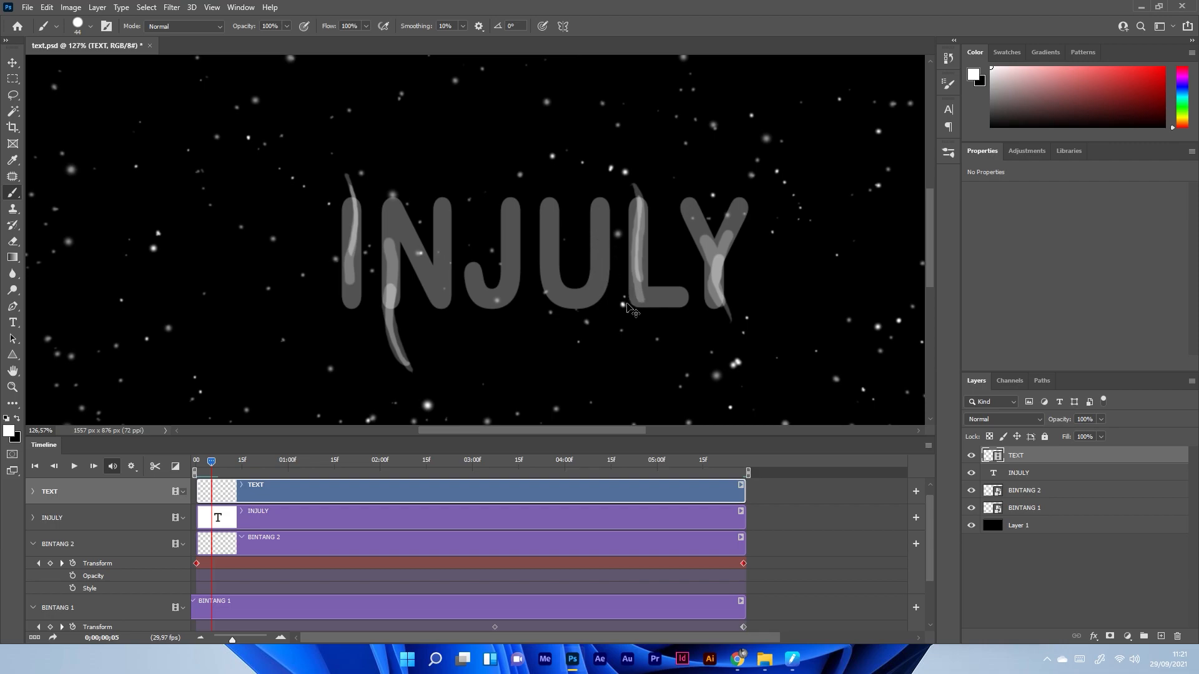
pyautogui.press('Right')
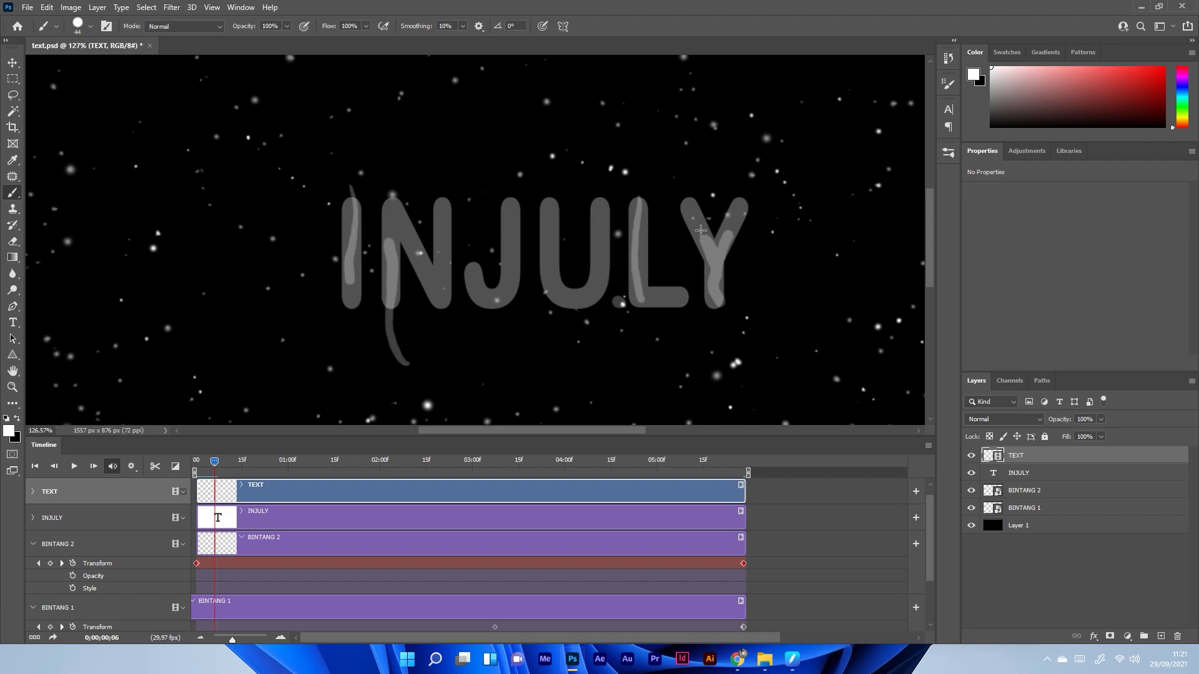
pyautogui.press('Left')
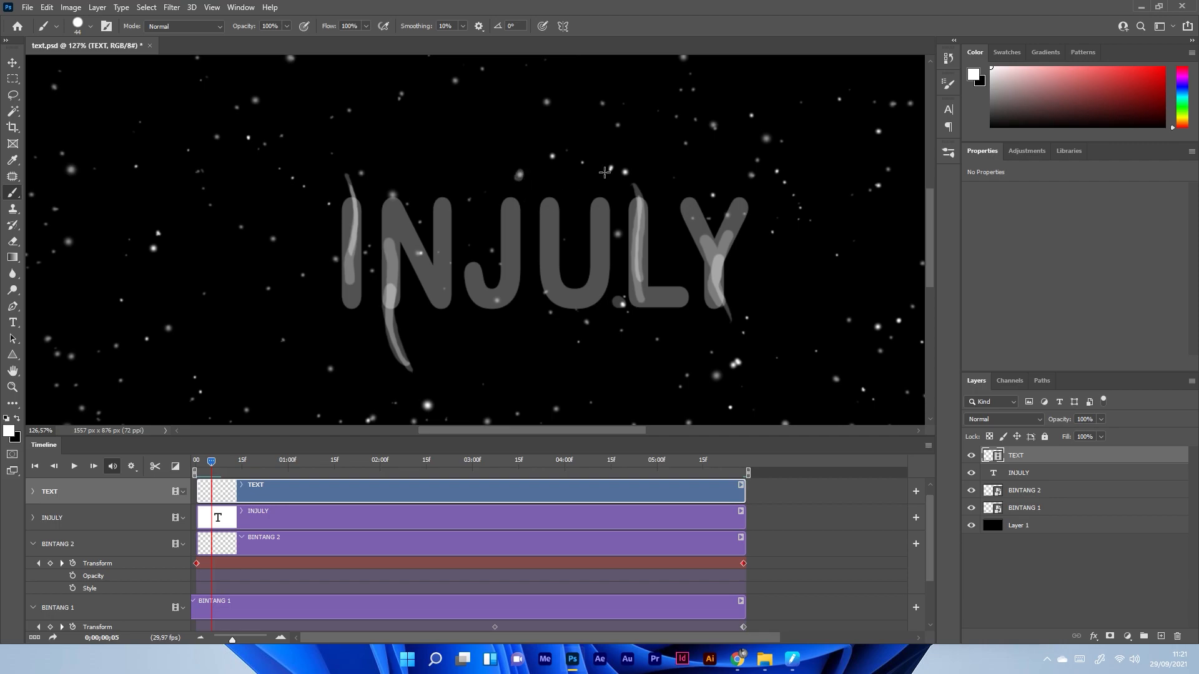
# Paint fuller strokes along I, N, L and Y at frame 0;00;00;06, and stretch the two newer dots into the U and J.
pyautogui.press('Right')
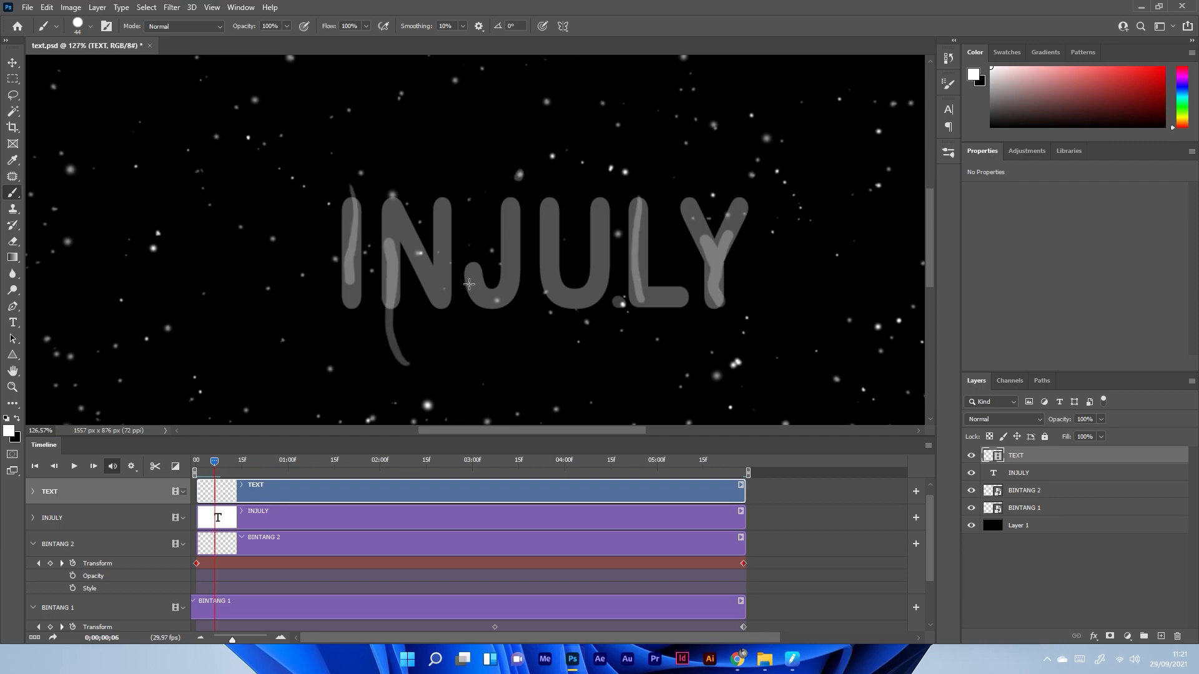
pyautogui.moveTo(356, 203); pyautogui.dragTo(351, 307)
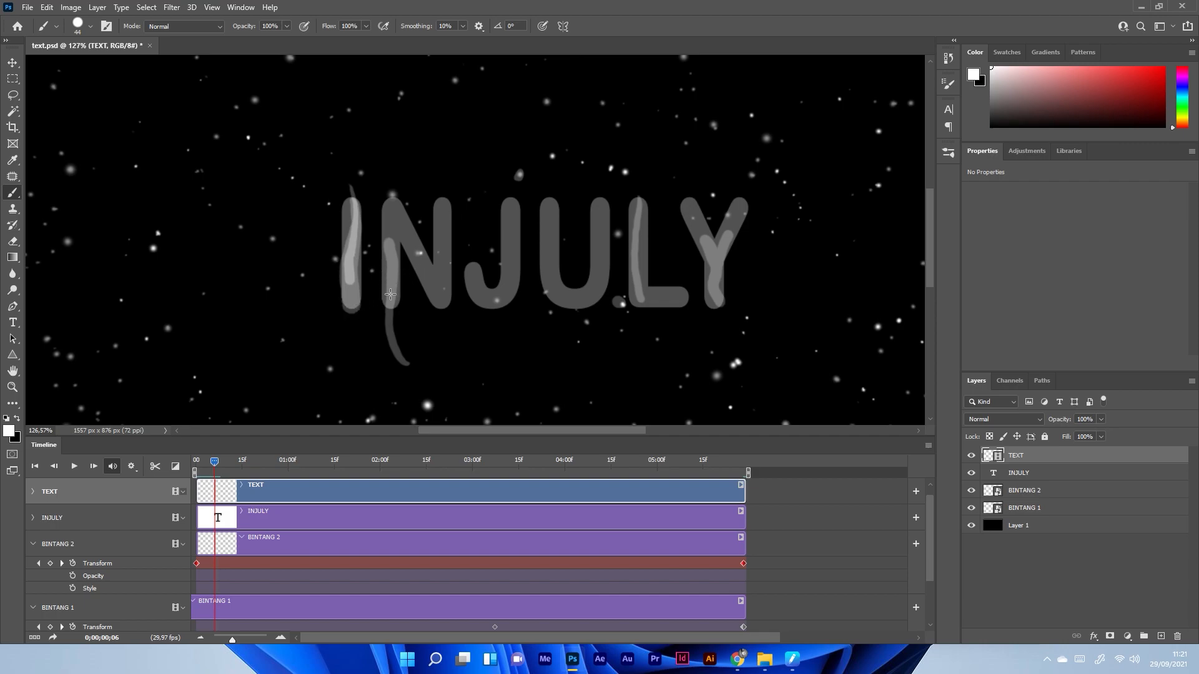
pyautogui.moveTo(396, 309); pyautogui.dragTo(393, 204)
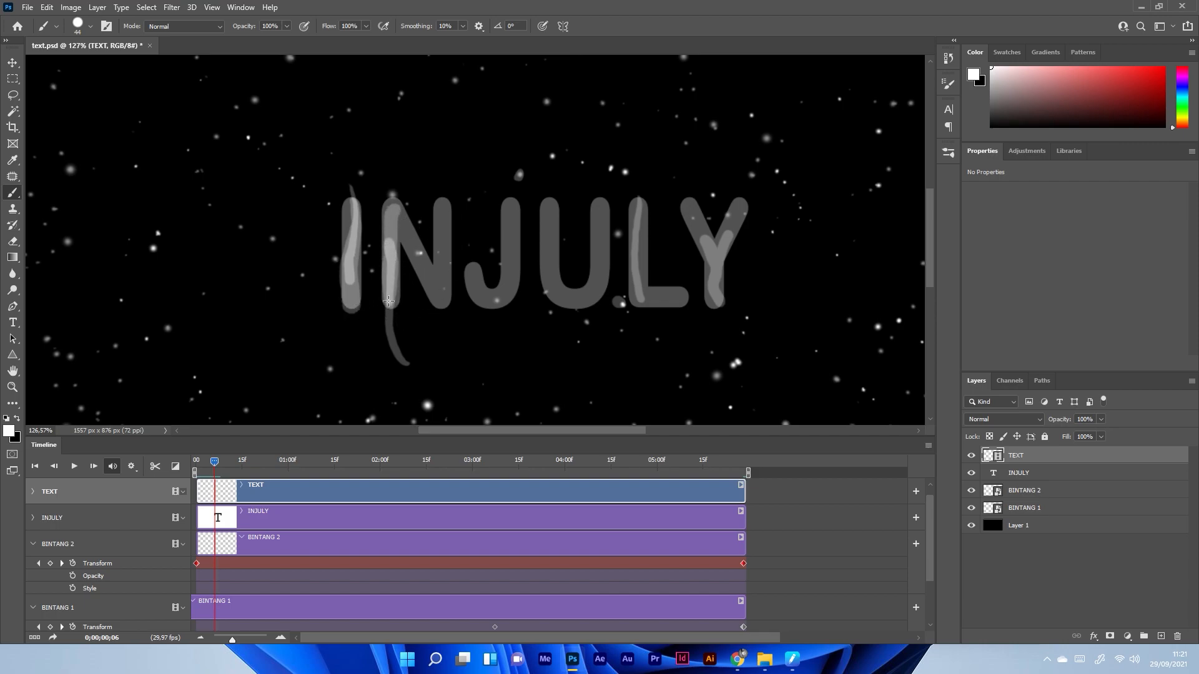
pyautogui.moveTo(393, 302)
pyautogui.mouseDown()
pyautogui.moveTo(393, 349)
pyautogui.moveTo(407, 364)
pyautogui.mouseUp()
pyautogui.moveTo(643, 212)
pyautogui.mouseDown()
pyautogui.moveTo(653, 308)
pyautogui.moveTo(722, 257)
pyautogui.moveTo(703, 214)
pyautogui.moveTo(707, 244)
pyautogui.moveTo(726, 260)
pyautogui.moveTo(720, 272)
pyautogui.moveTo(738, 218)
pyautogui.mouseUp()
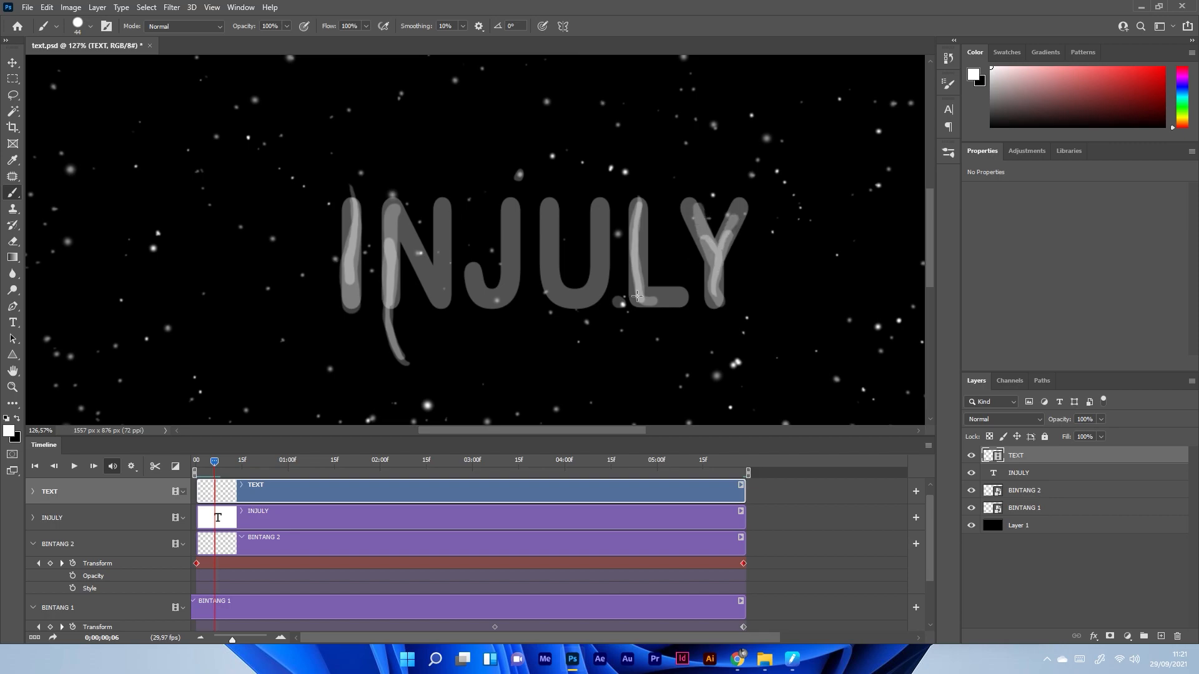
pyautogui.moveTo(625, 309)
pyautogui.mouseDown()
pyautogui.moveTo(601, 278)
pyautogui.moveTo(607, 261)
pyautogui.mouseUp()
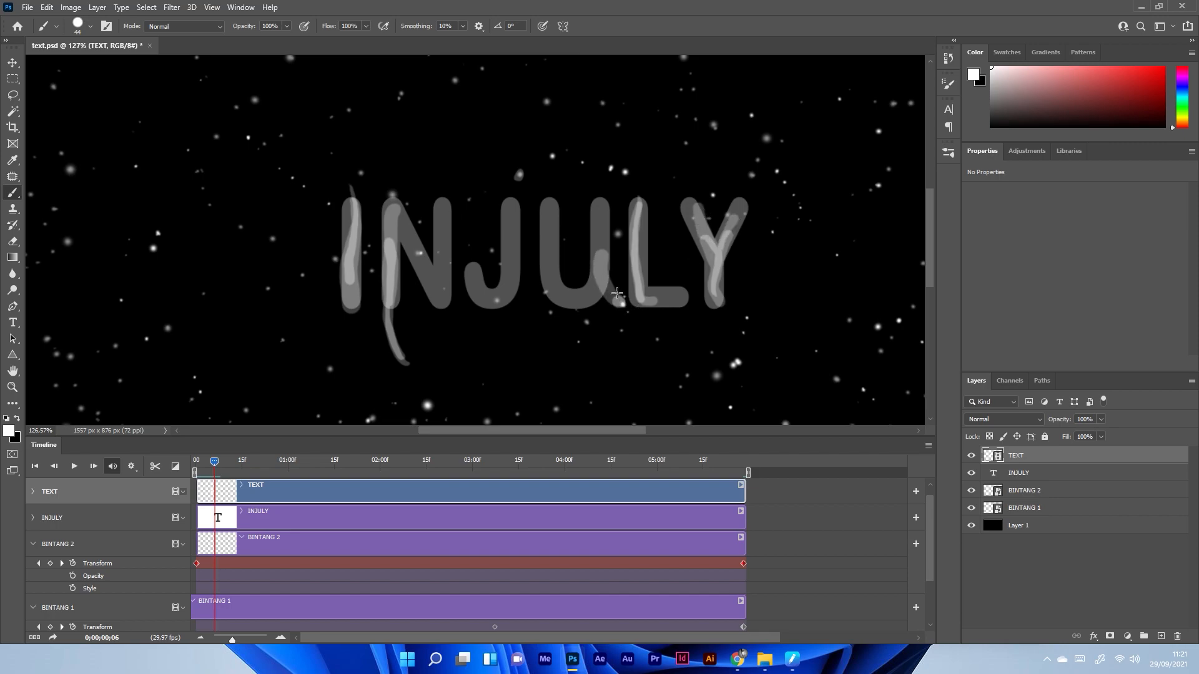
pyautogui.moveTo(523, 177); pyautogui.dragTo(512, 226)
# Step back to frame 0;00;00;03 and forward to 0;00;00;06 to review the stroke motion.
pyautogui.press('Left')
pyautogui.press('Left')
pyautogui.press('Left')
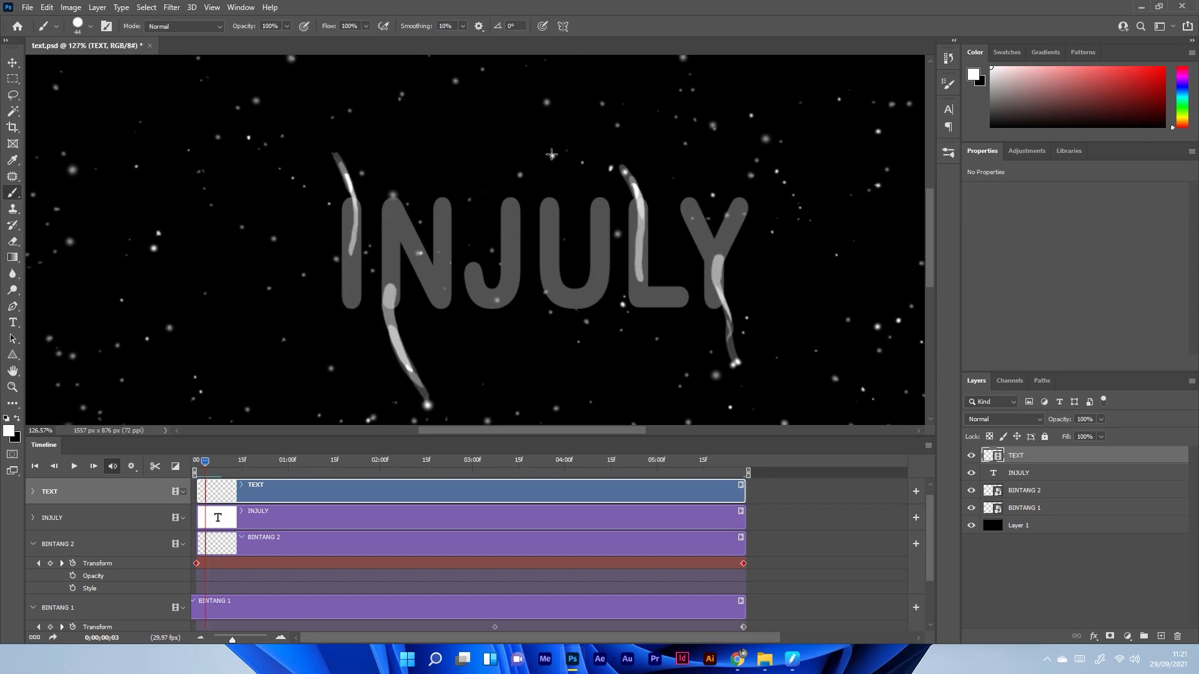
pyautogui.press('Right')
pyautogui.press('Right')
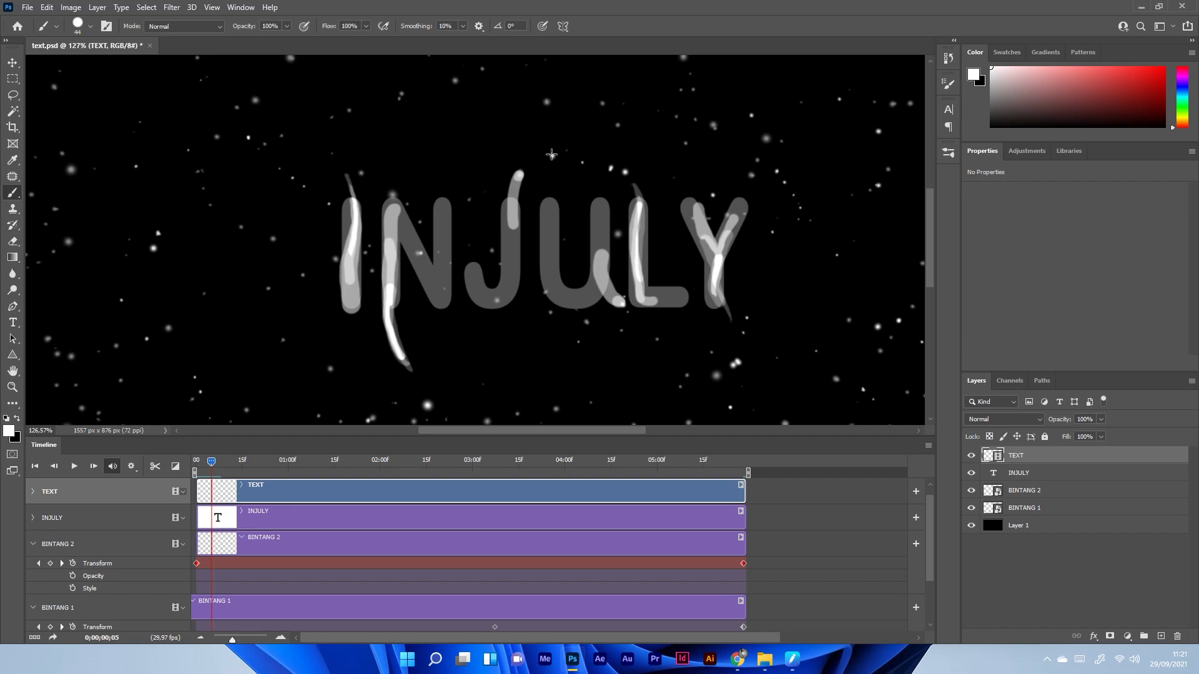
pyautogui.press('Right')
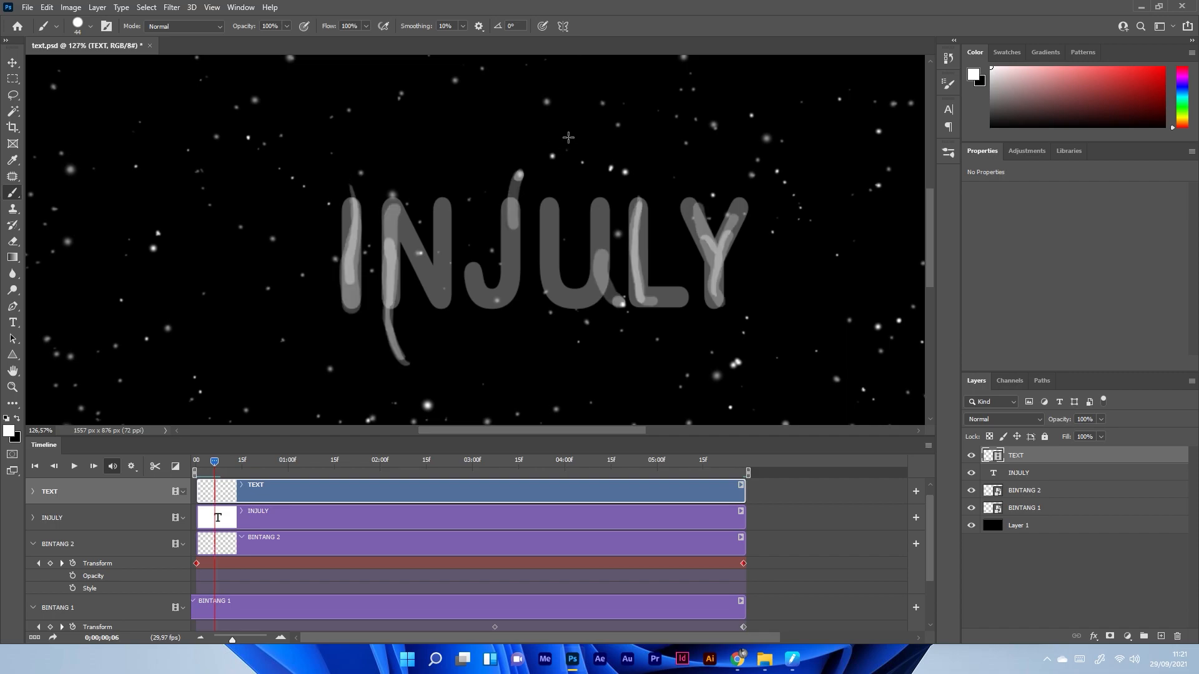
# Paint the I stem and the N's first stem and diagonal, with a tail below it, at frame 0;00;00;07.
pyautogui.press('Right')
pyautogui.moveTo(361, 221)
pyautogui.mouseDown()
pyautogui.moveTo(360, 314)
pyautogui.moveTo(353, 231)
pyautogui.mouseUp()
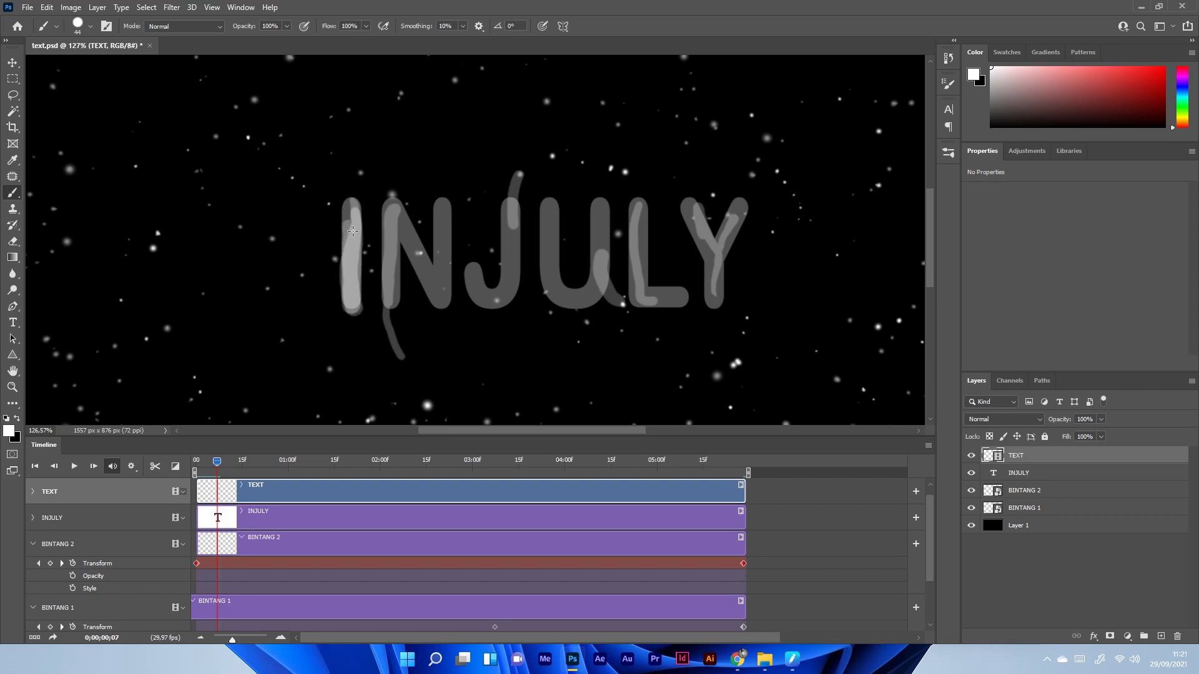
pyautogui.moveTo(400, 309)
pyautogui.mouseDown()
pyautogui.moveTo(398, 214)
pyautogui.moveTo(436, 282)
pyautogui.moveTo(409, 227)
pyautogui.mouseUp()
pyautogui.hotkey('ctrl', 'z')
pyautogui.moveTo(395, 309)
pyautogui.mouseDown()
pyautogui.moveTo(392, 243)
pyautogui.moveTo(402, 306)
pyautogui.mouseUp()
pyautogui.hotkey('ctrl', 'z')
pyautogui.moveTo(401, 354)
pyautogui.mouseDown()
pyautogui.moveTo(395, 223)
pyautogui.moveTo(431, 270)
pyautogui.mouseUp()
# Paint the J stroke, the right part of the U, the full L and the Y at frame 0;00;00;07.
pyautogui.moveTo(516, 197); pyautogui.dragTo(500, 297)
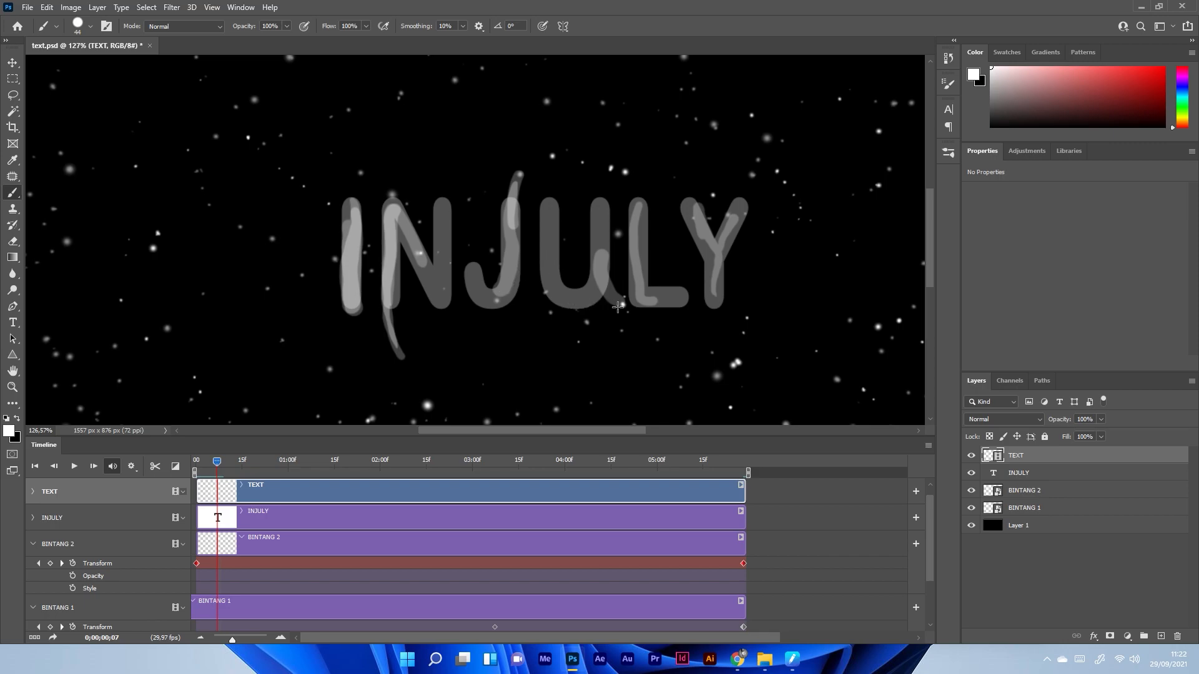
pyautogui.moveTo(618, 300)
pyautogui.mouseDown()
pyautogui.moveTo(605, 225)
pyautogui.moveTo(585, 306)
pyautogui.mouseUp()
pyautogui.moveTo(645, 206)
pyautogui.mouseDown()
pyautogui.moveTo(645, 298)
pyautogui.moveTo(644, 236)
pyautogui.mouseUp()
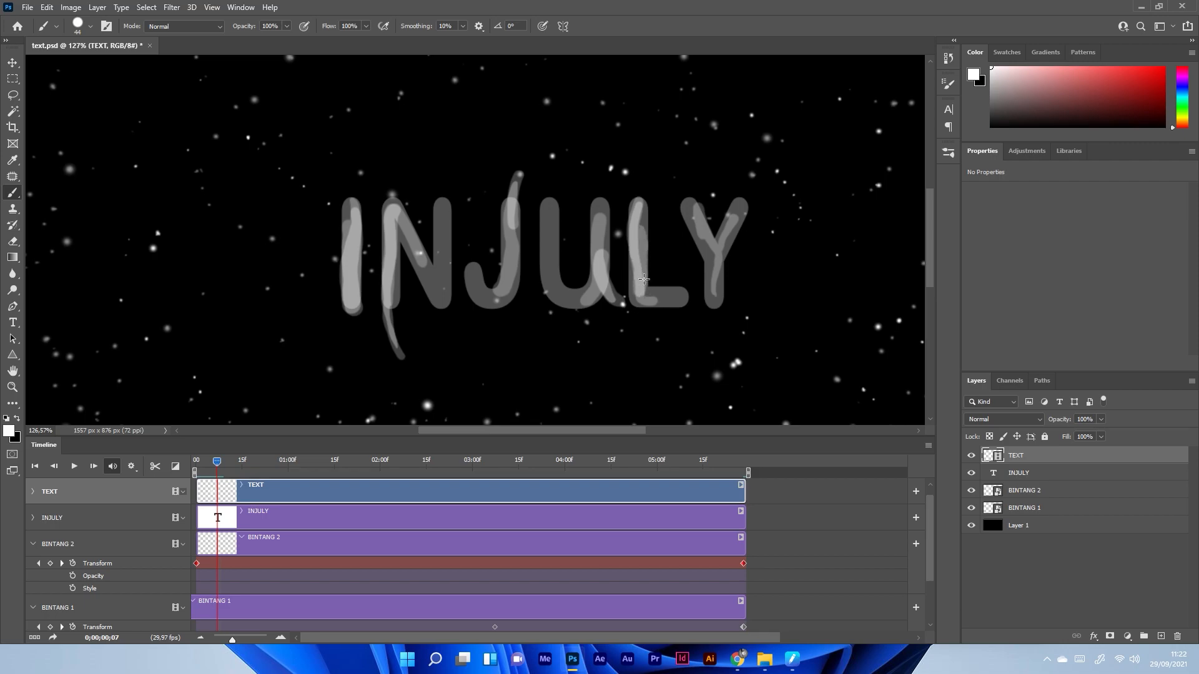
pyautogui.moveTo(648, 303); pyautogui.dragTo(686, 304)
pyautogui.moveTo(715, 250)
pyautogui.mouseDown()
pyautogui.moveTo(698, 210)
pyautogui.moveTo(718, 251)
pyautogui.moveTo(719, 310)
pyautogui.moveTo(720, 264)
pyautogui.moveTo(734, 208)
pyautogui.mouseUp()
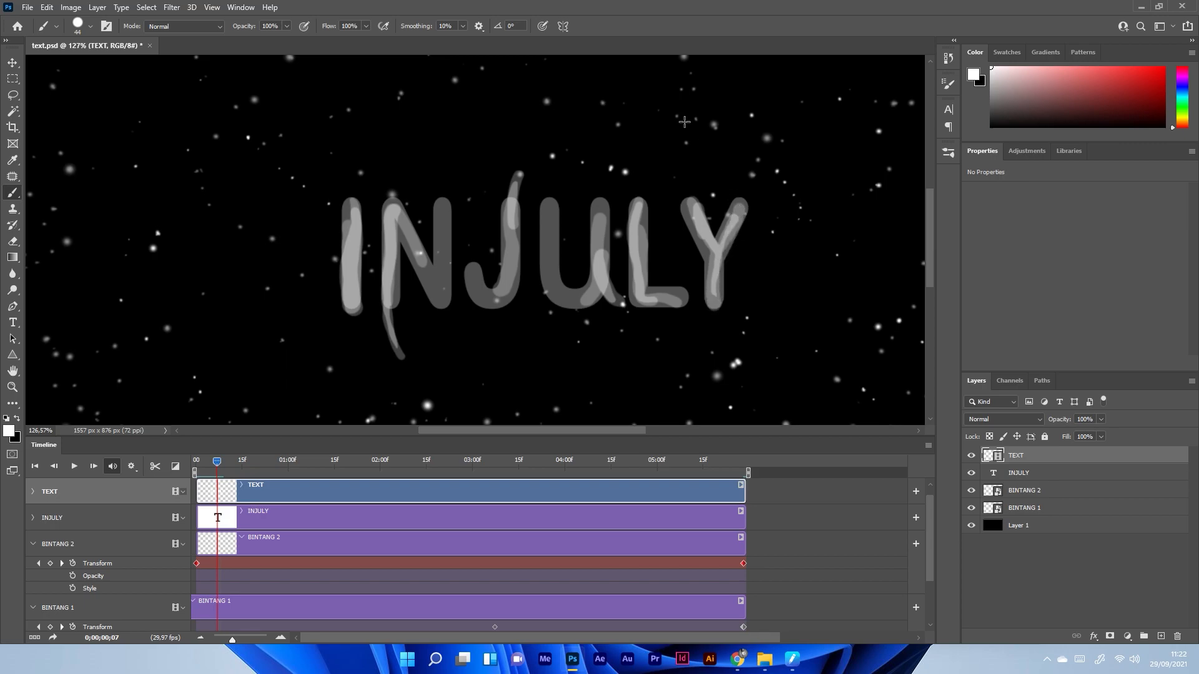
# Paint all the INJULY letters at frame 0;00;00;08, extending the N, J and U strokes further along their guide shapes.
pyautogui.press('Right')
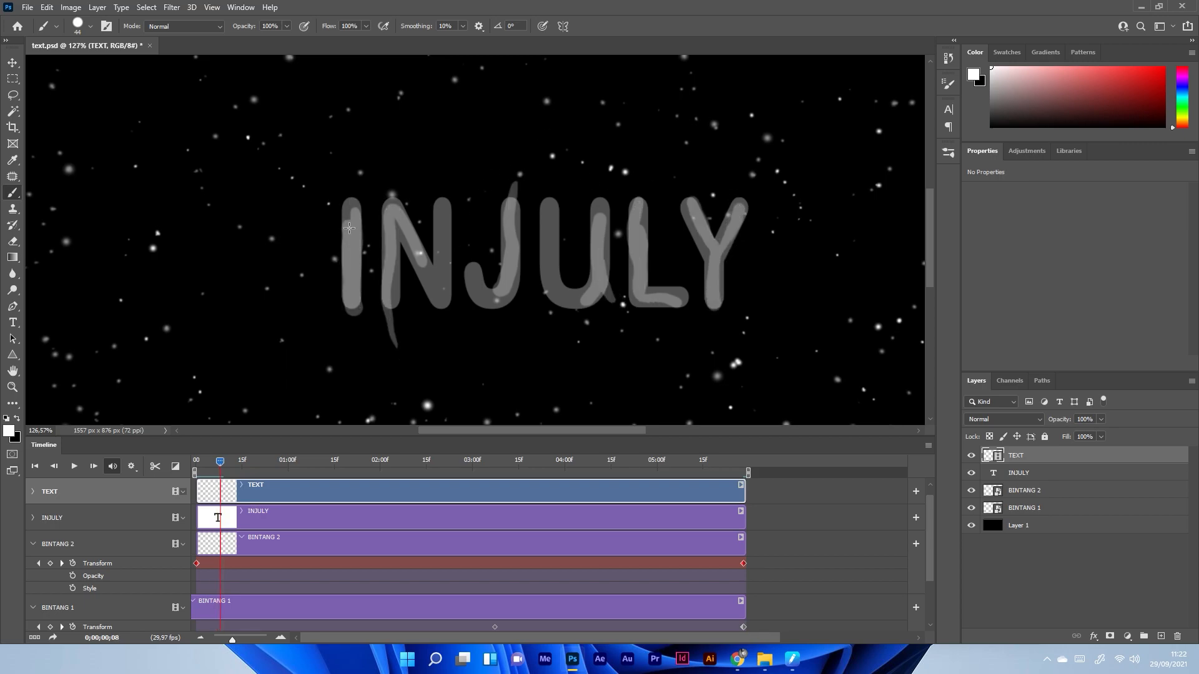
pyautogui.moveTo(357, 210)
pyautogui.mouseDown()
pyautogui.moveTo(361, 318)
pyautogui.moveTo(394, 312)
pyautogui.moveTo(400, 340)
pyautogui.moveTo(392, 216)
pyautogui.moveTo(439, 298)
pyautogui.moveTo(445, 286)
pyautogui.mouseUp()
pyautogui.moveTo(519, 199)
pyautogui.mouseDown()
pyautogui.moveTo(517, 267)
pyautogui.moveTo(490, 300)
pyautogui.moveTo(473, 275)
pyautogui.mouseUp()
pyautogui.moveTo(609, 223)
pyautogui.mouseDown()
pyautogui.moveTo(591, 307)
pyautogui.moveTo(562, 298)
pyautogui.moveTo(549, 255)
pyautogui.mouseUp()
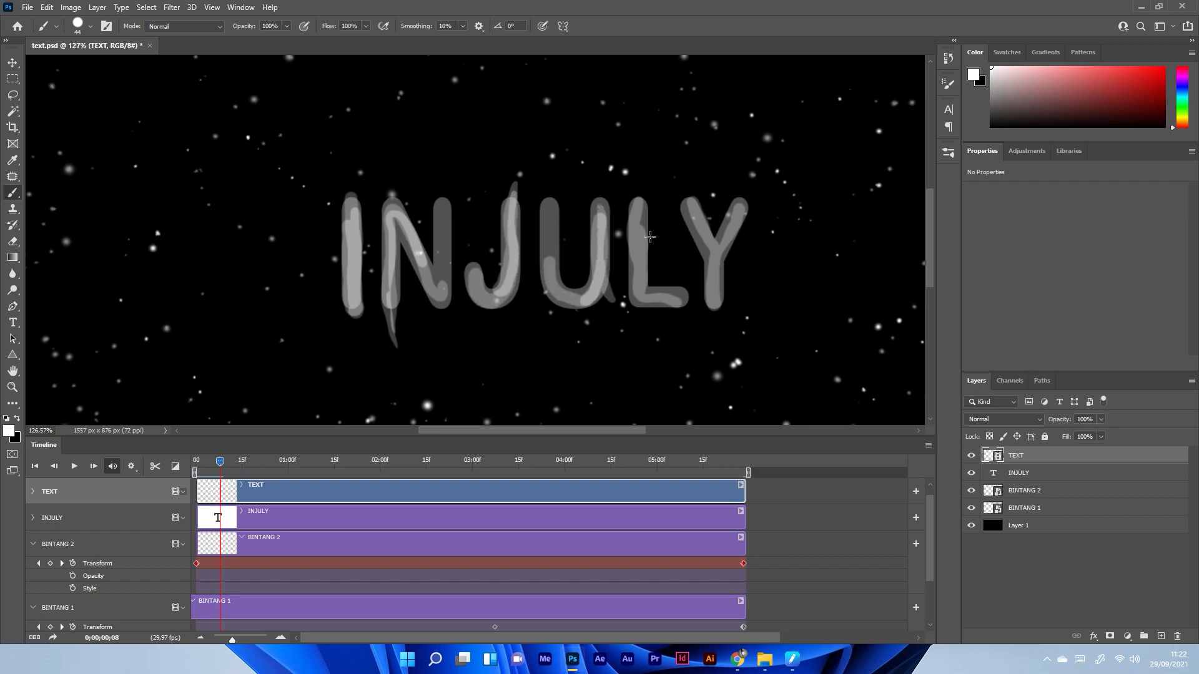
pyautogui.moveTo(642, 200)
pyautogui.mouseDown()
pyautogui.moveTo(647, 307)
pyautogui.moveTo(686, 307)
pyautogui.mouseUp()
pyautogui.moveTo(689, 204)
pyautogui.mouseDown()
pyautogui.moveTo(718, 307)
pyautogui.moveTo(741, 203)
pyautogui.mouseUp()
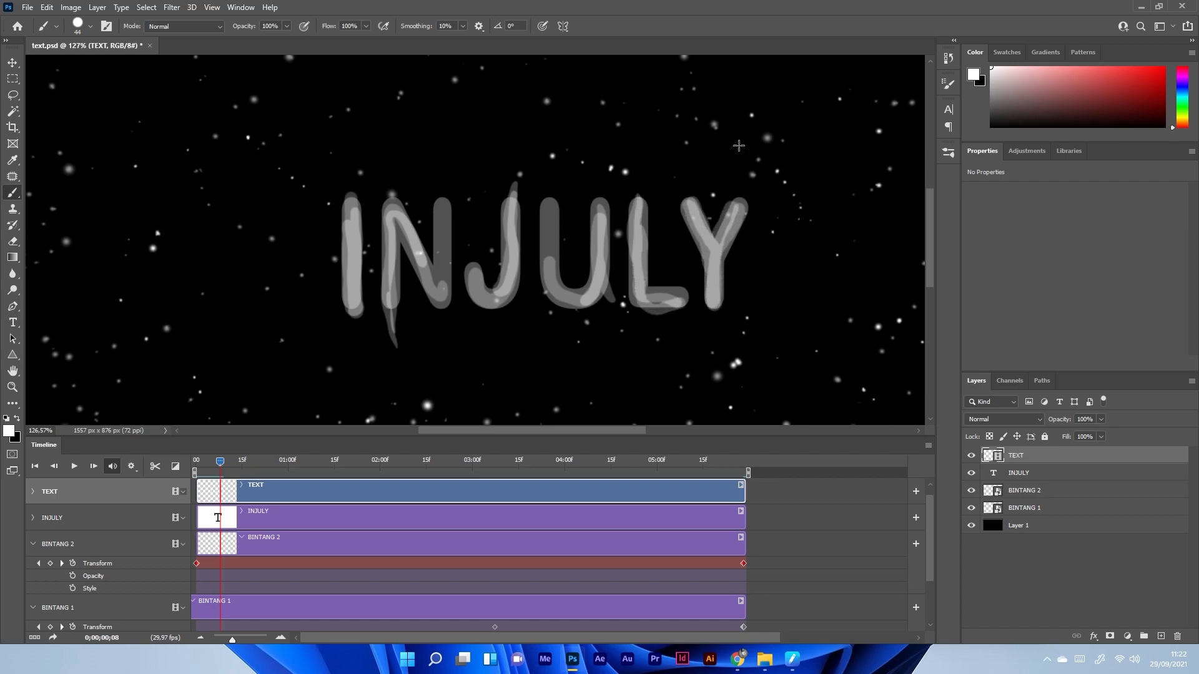
# Trace all the INJULY letters at frame 0;00;00;09, completing the U and the N's last stem.
pyautogui.press('Right')
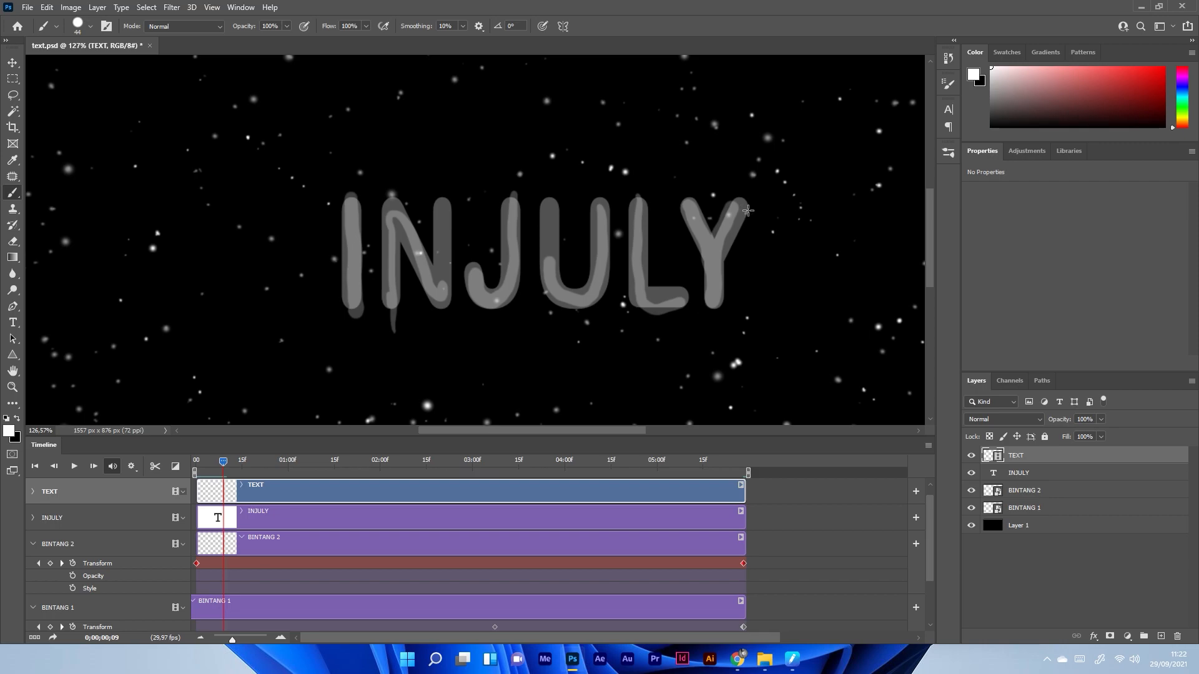
pyautogui.moveTo(746, 210)
pyautogui.mouseDown()
pyautogui.moveTo(722, 312)
pyautogui.moveTo(719, 263)
pyautogui.moveTo(695, 208)
pyautogui.moveTo(645, 223)
pyautogui.moveTo(651, 304)
pyautogui.moveTo(696, 306)
pyautogui.mouseUp()
pyautogui.moveTo(601, 201)
pyautogui.mouseDown()
pyautogui.moveTo(598, 290)
pyautogui.moveTo(577, 308)
pyautogui.moveTo(554, 198)
pyautogui.mouseUp()
pyautogui.moveTo(521, 203)
pyautogui.mouseDown()
pyautogui.moveTo(502, 298)
pyautogui.moveTo(478, 270)
pyautogui.mouseUp()
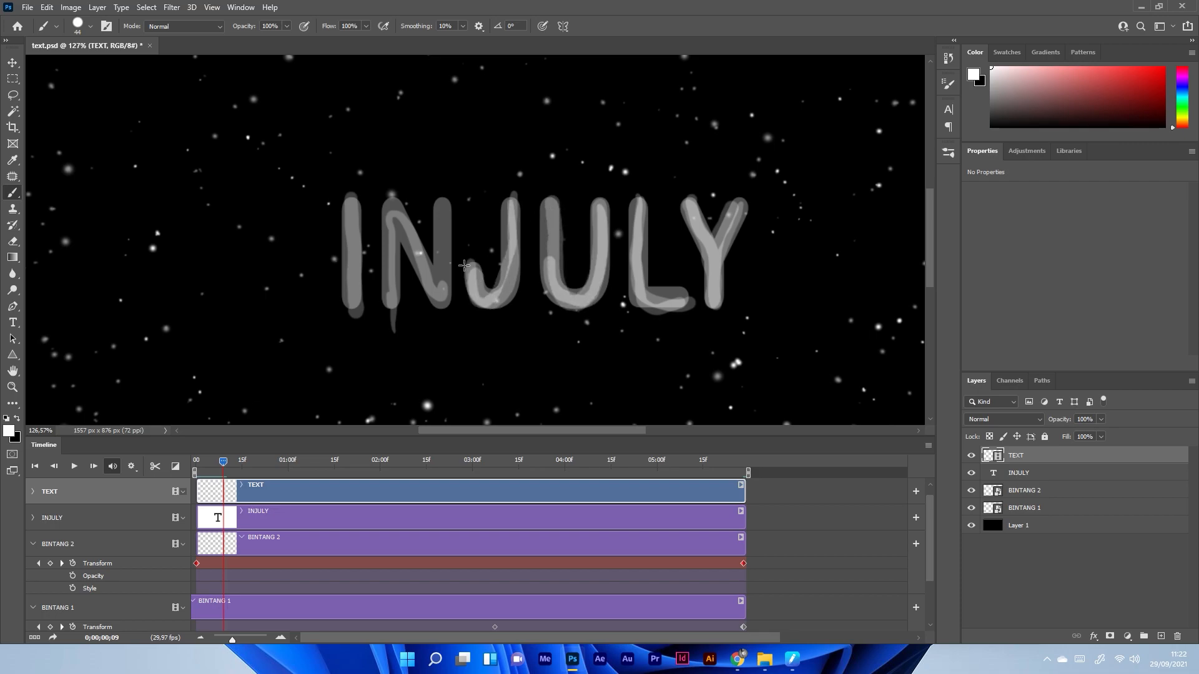
pyautogui.moveTo(448, 223)
pyautogui.mouseDown()
pyautogui.moveTo(444, 291)
pyautogui.moveTo(390, 216)
pyautogui.moveTo(392, 305)
pyautogui.mouseUp()
pyautogui.moveTo(357, 206); pyautogui.dragTo(353, 310)
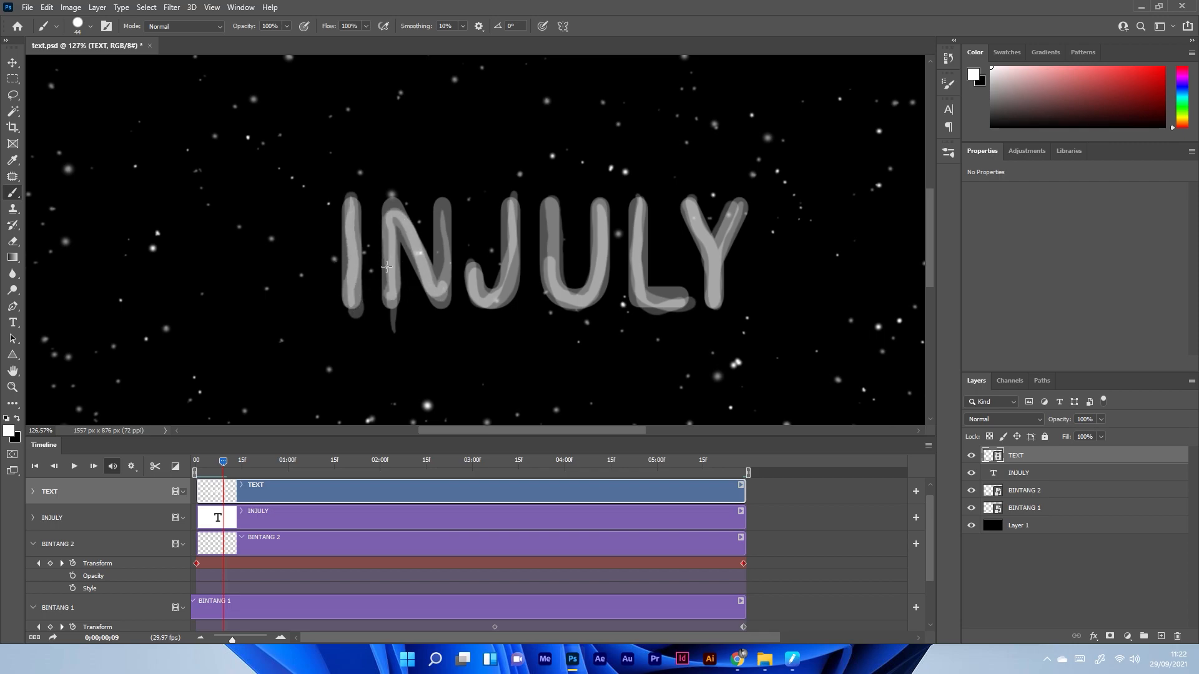
# Redraw the complete INJULY lettering over the guide text at frame 0;00;00;10.
pyautogui.press('Right')
pyautogui.moveTo(356, 218)
pyautogui.mouseDown()
pyautogui.moveTo(354, 306)
pyautogui.moveTo(395, 298)
pyautogui.moveTo(414, 226)
pyautogui.moveTo(440, 301)
pyautogui.moveTo(448, 223)
pyautogui.mouseUp()
pyautogui.moveTo(473, 270)
pyautogui.mouseDown()
pyautogui.moveTo(490, 303)
pyautogui.moveTo(513, 251)
pyautogui.moveTo(511, 209)
pyautogui.moveTo(481, 298)
pyautogui.moveTo(516, 292)
pyautogui.moveTo(512, 210)
pyautogui.moveTo(552, 280)
pyautogui.moveTo(596, 299)
pyautogui.moveTo(599, 203)
pyautogui.moveTo(655, 297)
pyautogui.moveTo(684, 299)
pyautogui.mouseUp()
pyautogui.hotkey('ctrl', 'z')
pyautogui.moveTo(696, 212); pyautogui.dragTo(718, 318)
pyautogui.moveTo(728, 274); pyautogui.dragTo(744, 203)
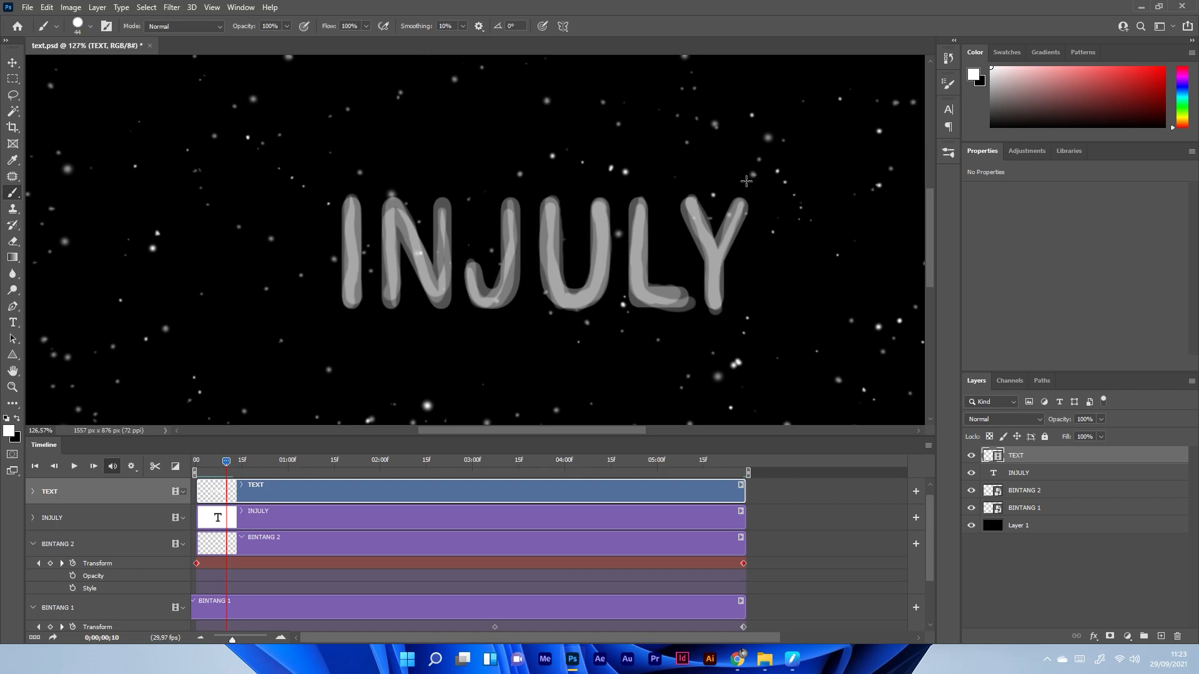
# Redraw all the INJULY letters at frame 0;00;00;11 and add a short thin streak above and beyond the Y.
pyautogui.press('Right')
pyautogui.moveTo(353, 212); pyautogui.dragTo(351, 306)
pyautogui.moveTo(398, 219)
pyautogui.mouseDown()
pyautogui.moveTo(403, 263)
pyautogui.moveTo(424, 261)
pyautogui.moveTo(447, 301)
pyautogui.moveTo(451, 205)
pyautogui.moveTo(518, 226)
pyautogui.moveTo(485, 309)
pyautogui.moveTo(477, 267)
pyautogui.mouseUp()
pyautogui.hotkey('ctrl', 'z')
pyautogui.moveTo(513, 213)
pyautogui.mouseDown()
pyautogui.moveTo(498, 307)
pyautogui.moveTo(478, 256)
pyautogui.mouseUp()
pyautogui.hotkey('ctrl', 'z')
pyautogui.click(472, 285)
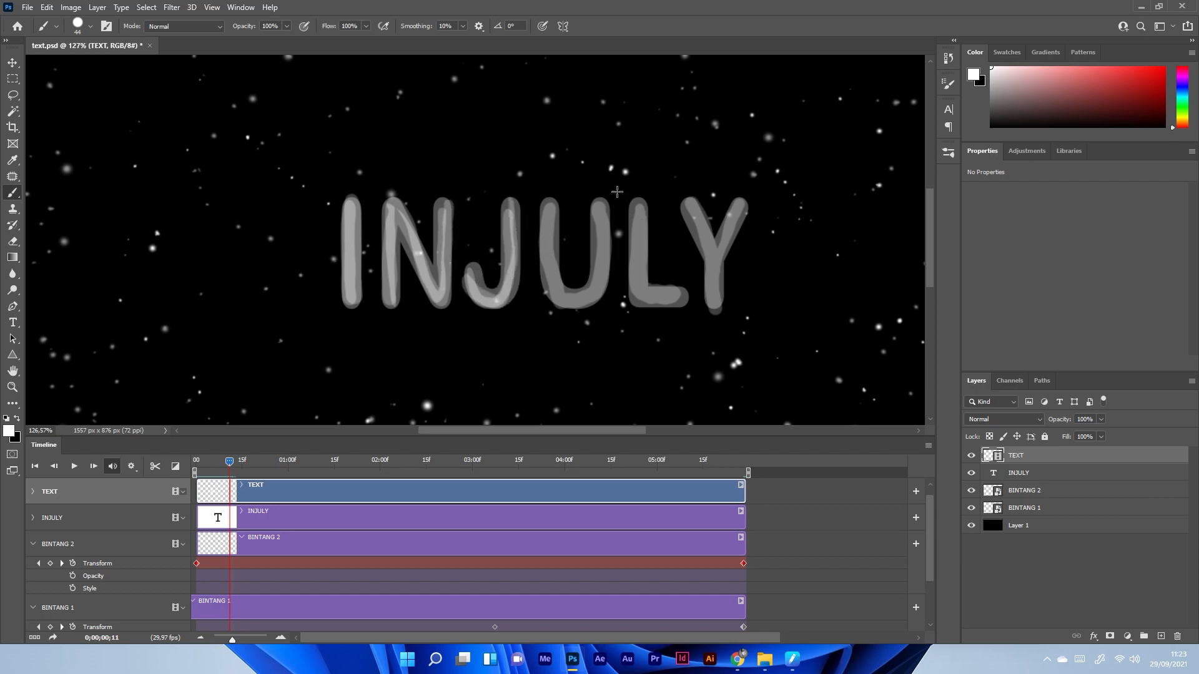
pyautogui.moveTo(606, 212)
pyautogui.mouseDown()
pyautogui.moveTo(607, 270)
pyautogui.moveTo(576, 312)
pyautogui.moveTo(561, 228)
pyautogui.moveTo(703, 300)
pyautogui.mouseUp()
pyautogui.moveTo(699, 205)
pyautogui.mouseDown()
pyautogui.moveTo(716, 314)
pyautogui.moveTo(746, 199)
pyautogui.mouseUp()
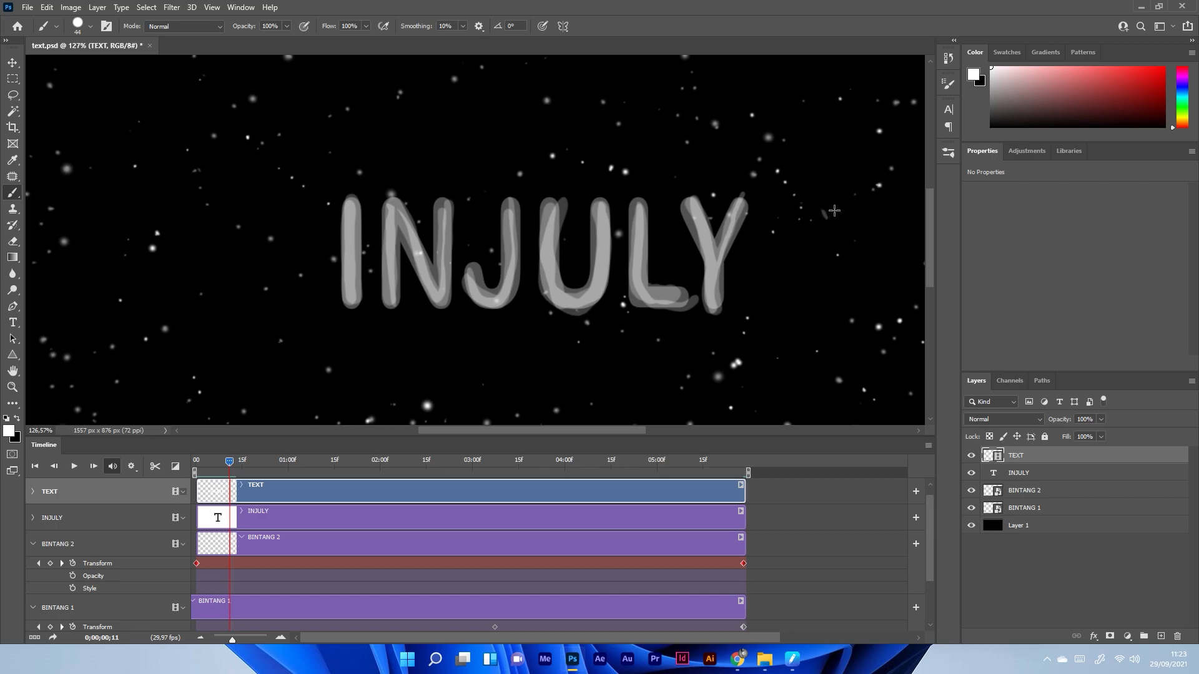
pyautogui.moveTo(852, 150); pyautogui.dragTo(809, 157)
# At frame 0;00;00;12, paint a longer thin streak running toward the Y from above and a small dab beyond the I's lower end.
pyautogui.press('Right')
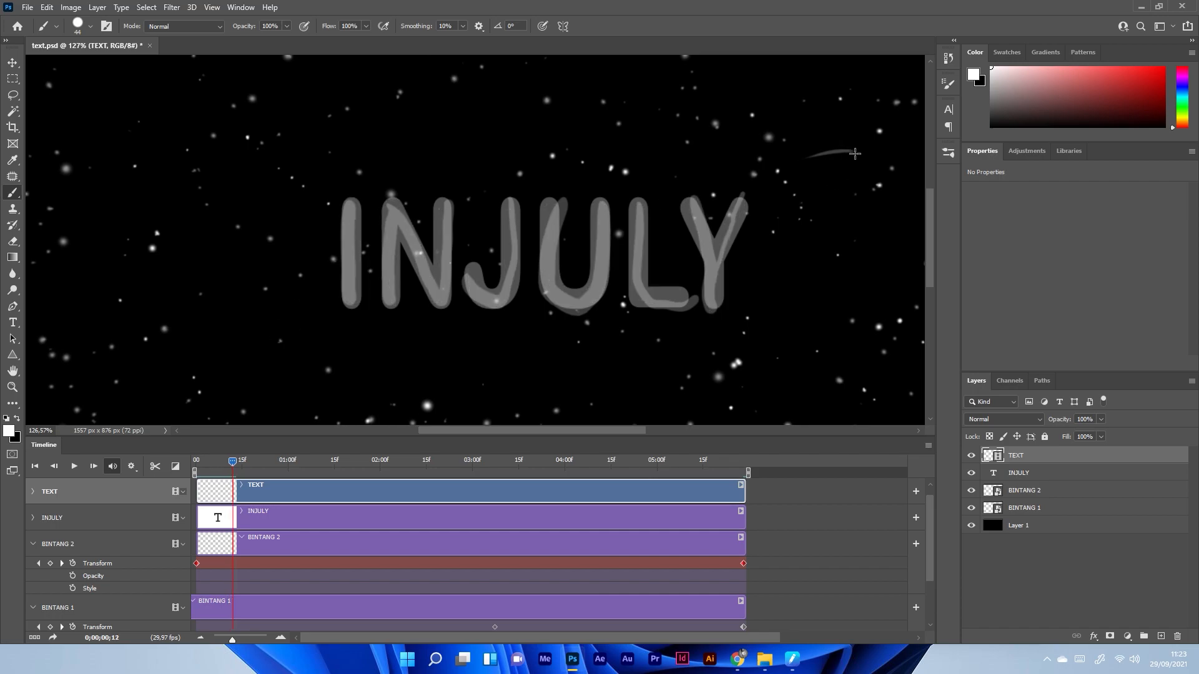
pyautogui.moveTo(851, 151); pyautogui.dragTo(762, 156)
pyautogui.hotkey('ctrl', 'z')
pyautogui.moveTo(850, 150); pyautogui.dragTo(768, 156)
pyautogui.hotkey('ctrl', 'z')
pyautogui.moveTo(850, 150); pyautogui.dragTo(767, 156)
pyautogui.moveTo(276, 350)
pyautogui.mouseDown()
pyautogui.moveTo(386, 355)
pyautogui.moveTo(273, 341)
pyautogui.mouseUp()
pyautogui.hotkey('ctrl', 'z')
# Paint broken strokes inside the I and N and along the J's stem at frame 0;00;00;12.
pyautogui.moveTo(360, 217); pyautogui.dragTo(359, 299)
pyautogui.hotkey('ctrl', 'z')
pyautogui.moveTo(347, 212)
pyautogui.mouseDown()
pyautogui.moveTo(363, 246)
pyautogui.moveTo(348, 294)
pyautogui.mouseUp()
pyautogui.moveTo(396, 217)
pyautogui.mouseDown()
pyautogui.moveTo(392, 244)
pyautogui.moveTo(410, 275)
pyautogui.moveTo(386, 306)
pyautogui.mouseUp()
pyautogui.moveTo(446, 217); pyautogui.dragTo(442, 240)
pyautogui.moveTo(447, 290)
pyautogui.mouseDown()
pyautogui.moveTo(449, 305)
pyautogui.moveTo(425, 266)
pyautogui.mouseUp()
pyautogui.moveTo(511, 197); pyautogui.dragTo(513, 253)
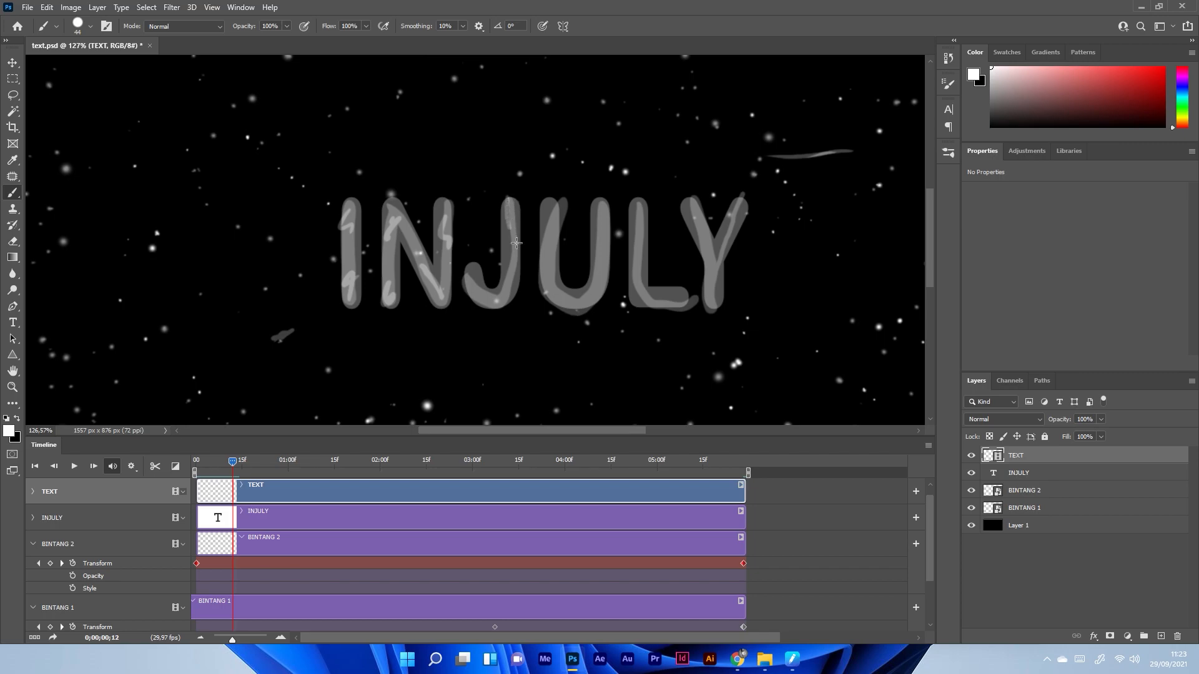
# Paint partial strokes in the J's hook, U, L and Y at frame 0;00;00;12, with short dashes above the J and beside the Y's foot.
pyautogui.moveTo(490, 178); pyautogui.dragTo(495, 222)
pyautogui.hotkey('ctrl', 'z')
pyautogui.moveTo(472, 284)
pyautogui.mouseDown()
pyautogui.moveTo(487, 303)
pyautogui.moveTo(508, 298)
pyautogui.mouseUp()
pyautogui.moveTo(562, 213)
pyautogui.mouseDown()
pyautogui.moveTo(566, 308)
pyautogui.moveTo(611, 292)
pyautogui.moveTo(607, 218)
pyautogui.moveTo(645, 266)
pyautogui.moveTo(653, 306)
pyautogui.moveTo(695, 306)
pyautogui.mouseUp()
pyautogui.moveTo(698, 208)
pyautogui.mouseDown()
pyautogui.moveTo(719, 261)
pyautogui.moveTo(712, 310)
pyautogui.mouseUp()
pyautogui.moveTo(728, 248); pyautogui.dragTo(751, 211)
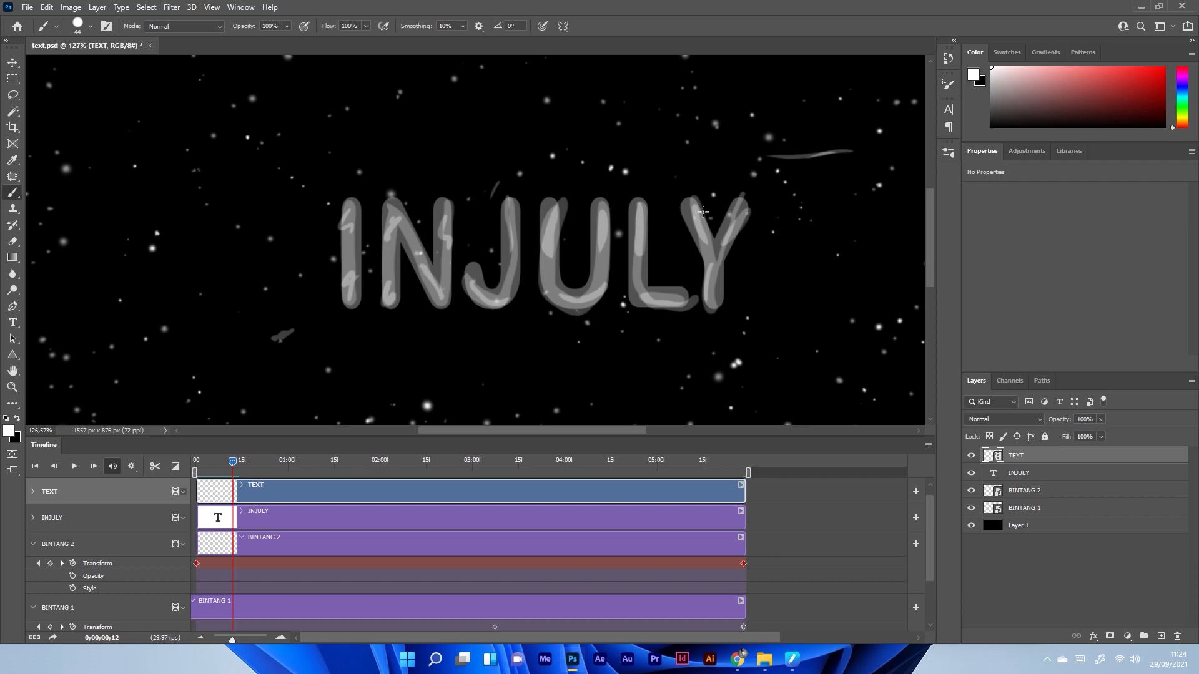
pyautogui.moveTo(741, 305); pyautogui.dragTo(730, 322)
# At frame 0;00;00;13, redraw the I and N strokes and paint a thin curved streak coming down beside the J.
pyautogui.press('Right')
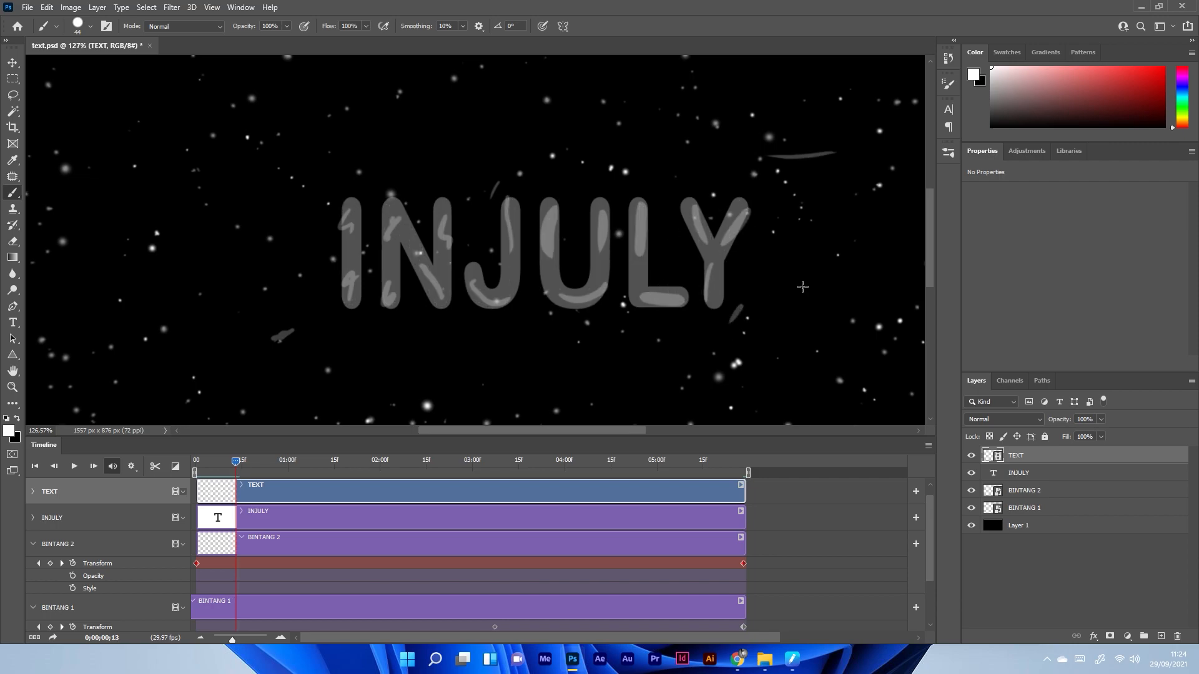
pyautogui.moveTo(354, 308); pyautogui.dragTo(351, 191)
pyautogui.moveTo(399, 212); pyautogui.dragTo(404, 298)
pyautogui.moveTo(397, 213)
pyautogui.mouseDown()
pyautogui.moveTo(458, 311)
pyautogui.moveTo(443, 210)
pyautogui.mouseUp()
pyautogui.moveTo(500, 182); pyautogui.dragTo(491, 211)
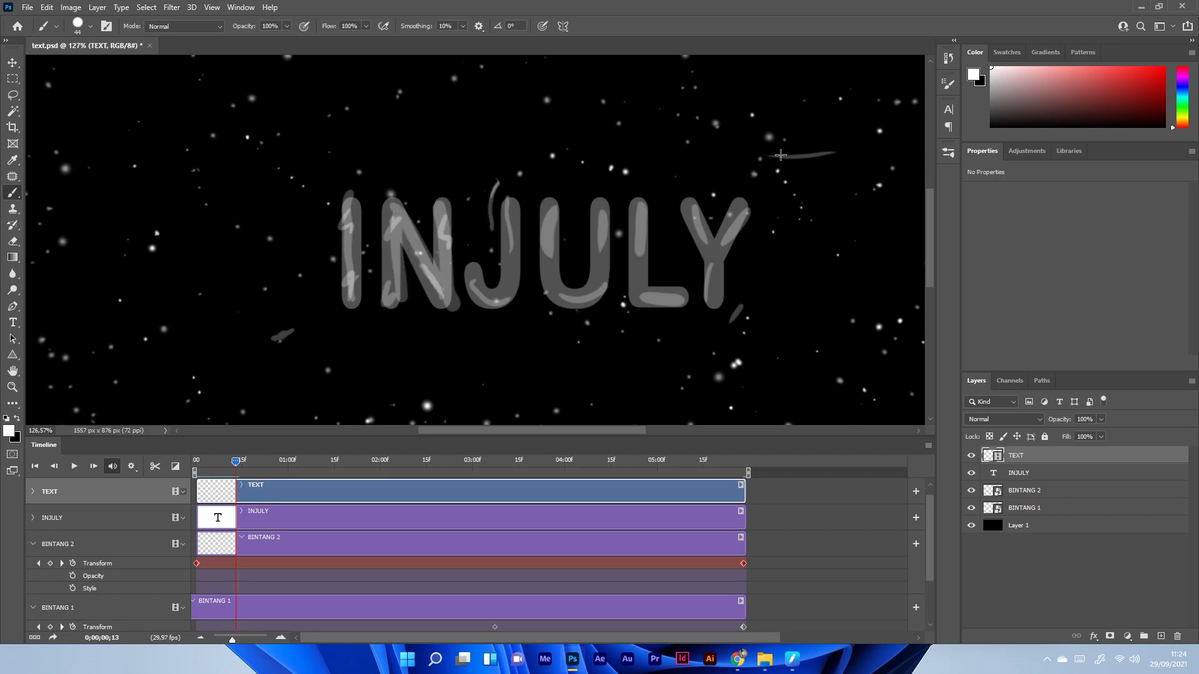
# Lengthen the streaks above the Y, below the I and beside the J at frame 0;00;00;13, and repaint the Y, L and U.
pyautogui.moveTo(834, 154); pyautogui.dragTo(729, 168)
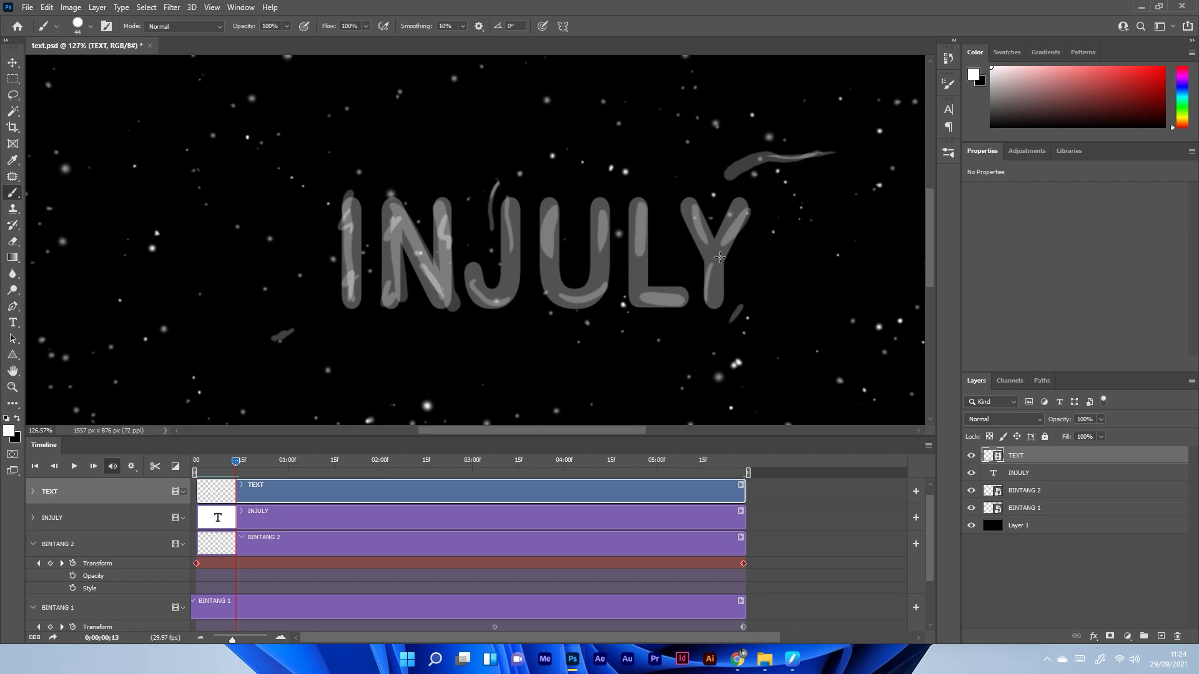
pyautogui.moveTo(743, 223)
pyautogui.mouseDown()
pyautogui.moveTo(716, 276)
pyautogui.moveTo(717, 300)
pyautogui.mouseUp()
pyautogui.moveTo(693, 211); pyautogui.dragTo(721, 309)
pyautogui.moveTo(640, 211)
pyautogui.mouseDown()
pyautogui.moveTo(649, 286)
pyautogui.moveTo(682, 303)
pyautogui.moveTo(667, 303)
pyautogui.moveTo(631, 253)
pyautogui.moveTo(639, 199)
pyautogui.moveTo(637, 233)
pyautogui.moveTo(602, 209)
pyautogui.moveTo(600, 296)
pyautogui.moveTo(552, 283)
pyautogui.moveTo(549, 199)
pyautogui.mouseUp()
pyautogui.moveTo(278, 339); pyautogui.dragTo(340, 329)
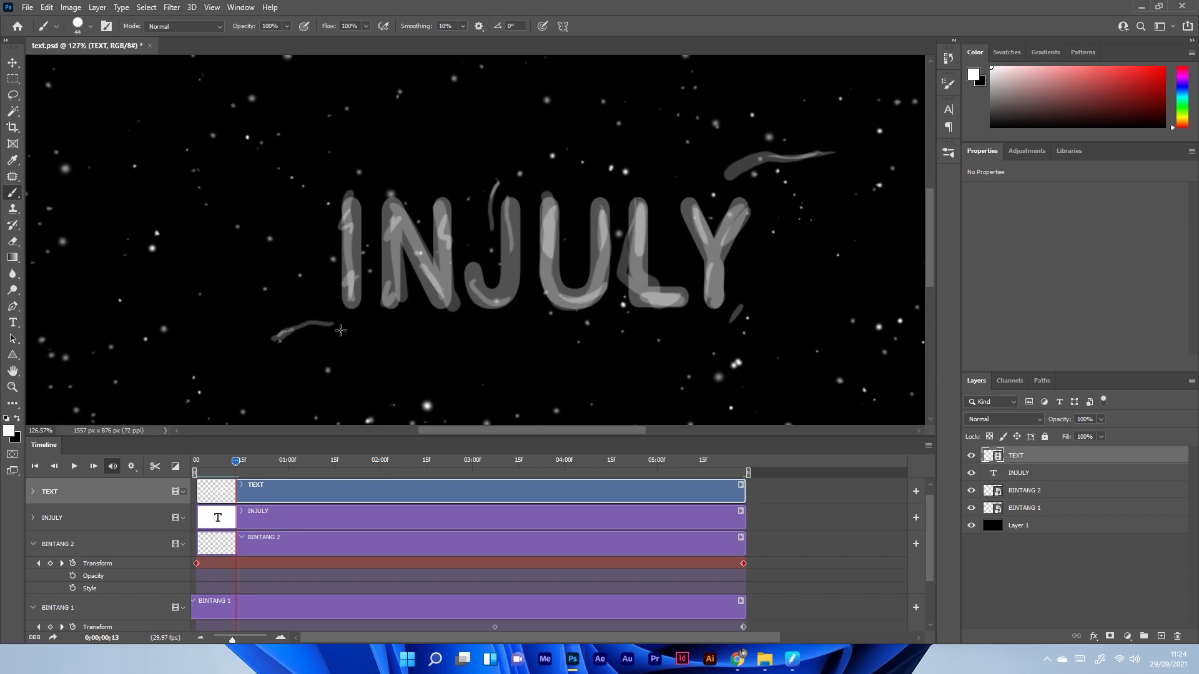
pyautogui.moveTo(504, 186); pyautogui.dragTo(503, 237)
# Redraw the INJULY letters with wavy strokes over the guide text at frame 0;00;00;14.
pyautogui.press('Right')
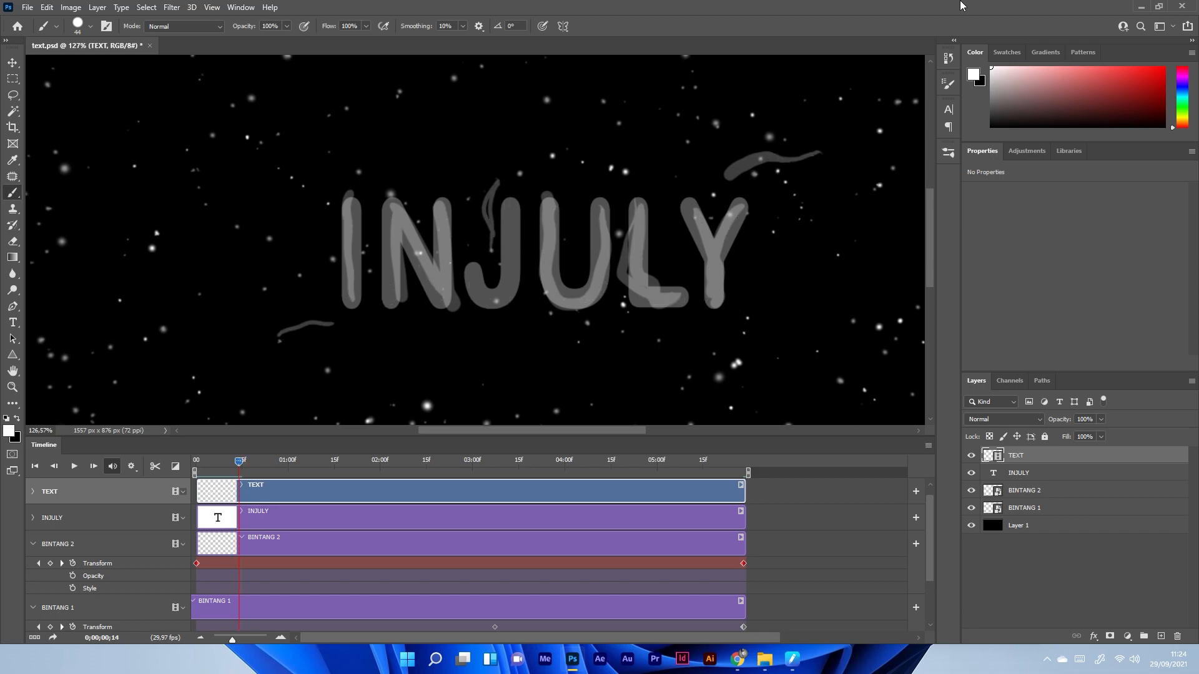
pyautogui.moveTo(356, 312)
pyautogui.mouseDown()
pyautogui.moveTo(349, 203)
pyautogui.moveTo(410, 307)
pyautogui.moveTo(418, 261)
pyautogui.moveTo(398, 300)
pyautogui.moveTo(388, 235)
pyautogui.moveTo(403, 207)
pyautogui.moveTo(455, 302)
pyautogui.moveTo(443, 199)
pyautogui.mouseUp()
pyautogui.hotkey('ctrl', 'z')
pyautogui.moveTo(481, 284)
pyautogui.mouseDown()
pyautogui.moveTo(516, 296)
pyautogui.moveTo(512, 206)
pyautogui.moveTo(564, 218)
pyautogui.moveTo(553, 208)
pyautogui.moveTo(584, 301)
pyautogui.mouseUp()
pyautogui.moveTo(603, 203); pyautogui.dragTo(606, 300)
pyautogui.moveTo(641, 212)
pyautogui.mouseDown()
pyautogui.moveTo(642, 260)
pyautogui.moveTo(691, 308)
pyautogui.mouseUp()
pyautogui.moveTo(690, 207)
pyautogui.mouseDown()
pyautogui.moveTo(716, 259)
pyautogui.moveTo(736, 261)
pyautogui.moveTo(745, 211)
pyautogui.moveTo(717, 307)
pyautogui.mouseUp()
# Extend the streaks above the Y, beside the J and below the I further toward the lettering at frame 0;00;00;14.
pyautogui.moveTo(802, 161)
pyautogui.mouseDown()
pyautogui.moveTo(753, 163)
pyautogui.moveTo(725, 190)
pyautogui.moveTo(696, 186)
pyautogui.mouseUp()
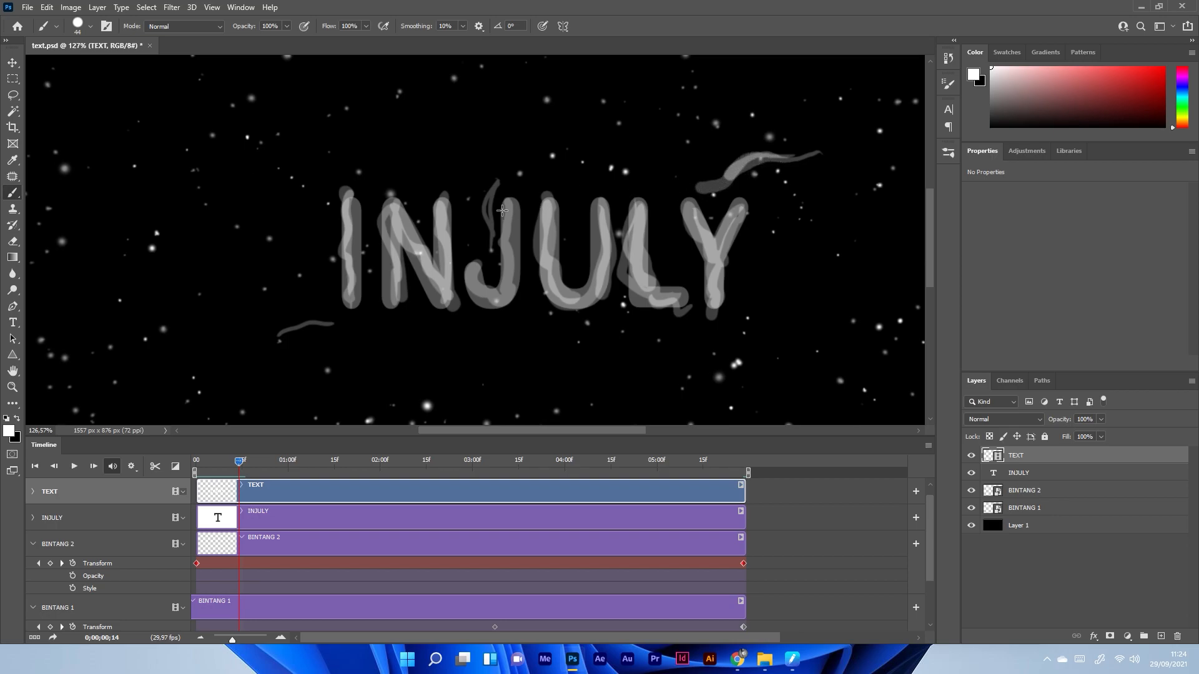
pyautogui.moveTo(504, 188)
pyautogui.mouseDown()
pyautogui.moveTo(490, 240)
pyautogui.moveTo(500, 273)
pyautogui.mouseUp()
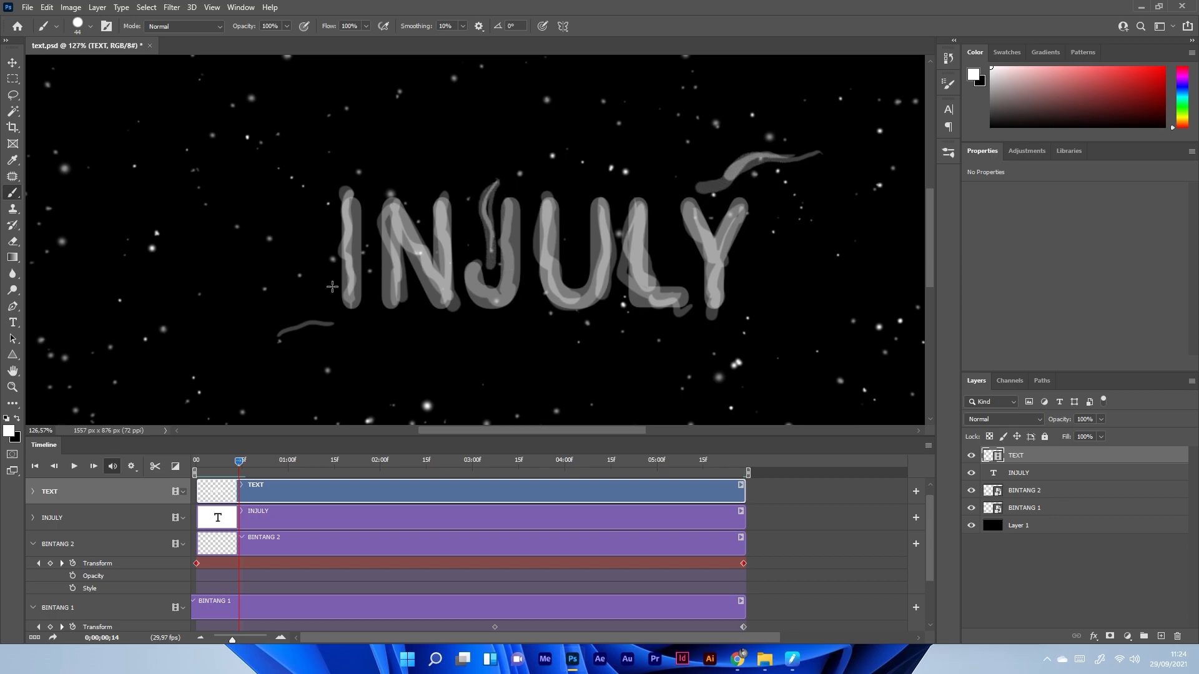
pyautogui.moveTo(291, 337); pyautogui.dragTo(382, 320)
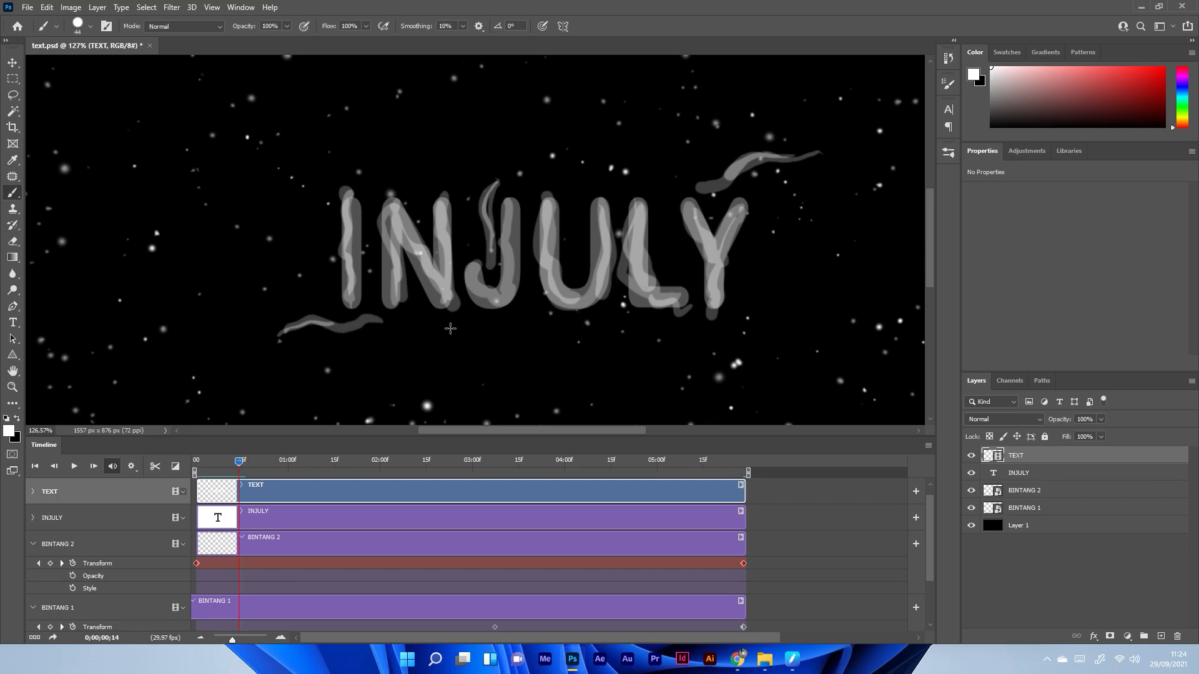
# Step back through the painted frames and play the text animation from the start to review it.
pyautogui.press('Left')
pyautogui.press('Left')
pyautogui.press('Left')
pyautogui.press('Left')
pyautogui.press('Left')
pyautogui.press('Left')
pyautogui.press('Left')
pyautogui.press('Left')
pyautogui.press('Left')
pyautogui.press('Left')
pyautogui.press('Left')
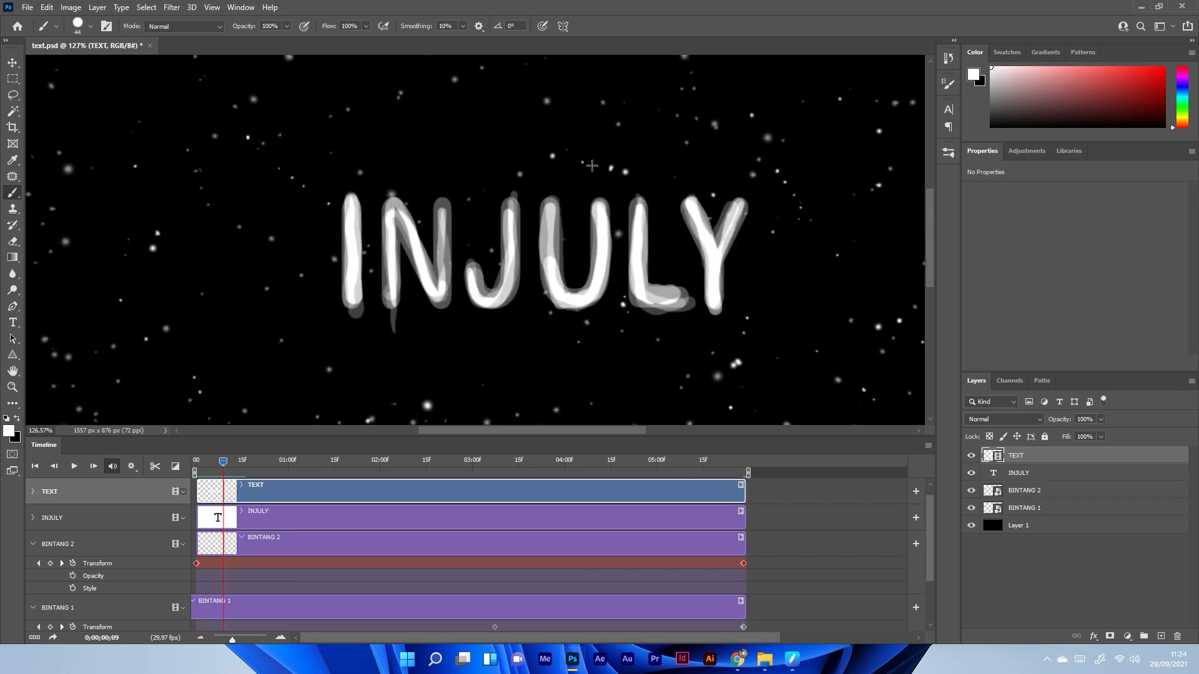
pyautogui.press('space')
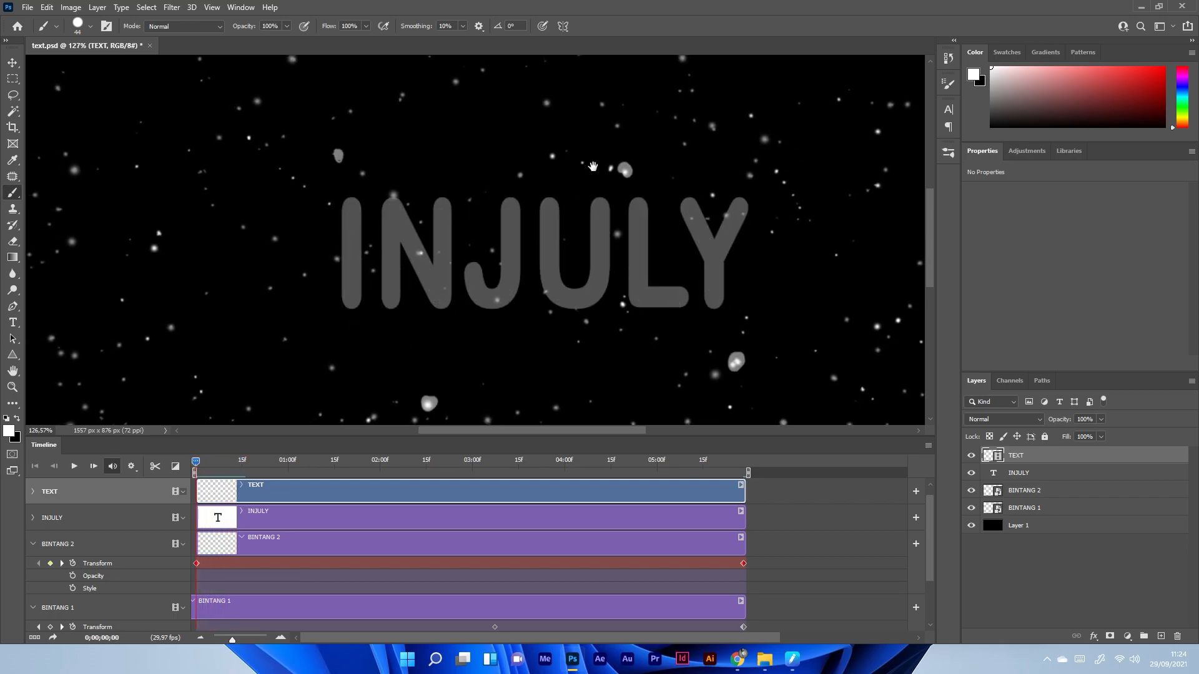
pyautogui.press('space')
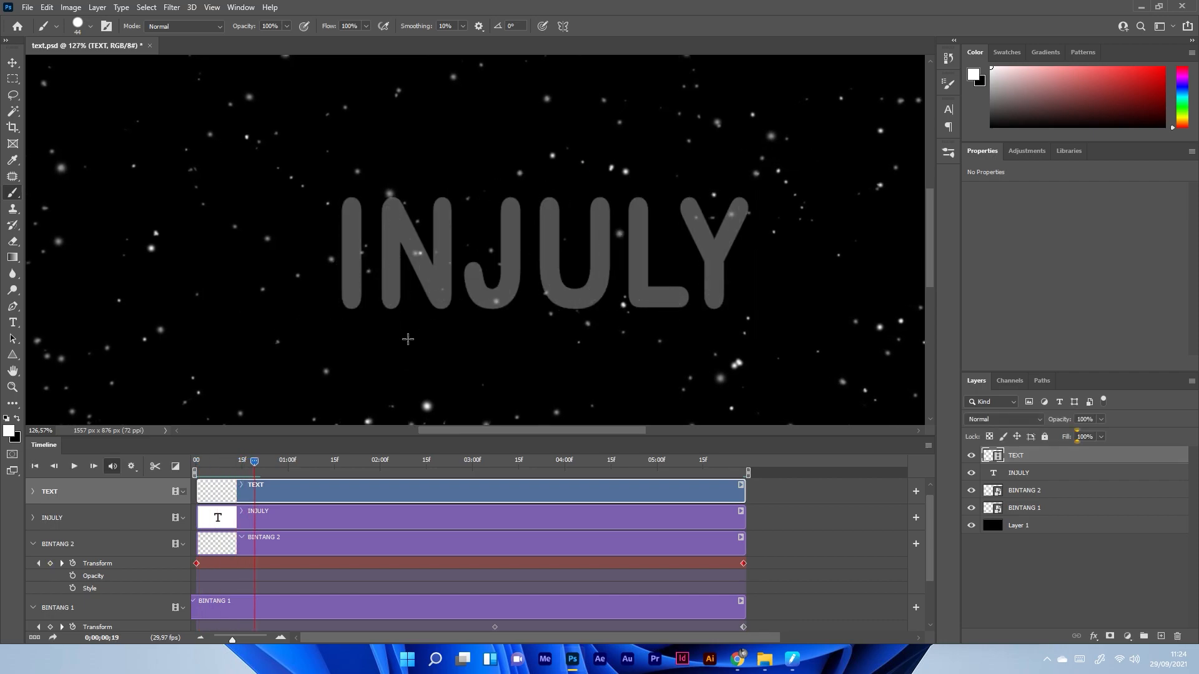
# Compare frames 0;00;00;14 to 0;00;00;16 by stepping back and forth, checking where the painted lettering ends.
pyautogui.moveTo(253, 465); pyautogui.dragTo(246, 470)
pyautogui.press('Left')
pyautogui.press('Left')
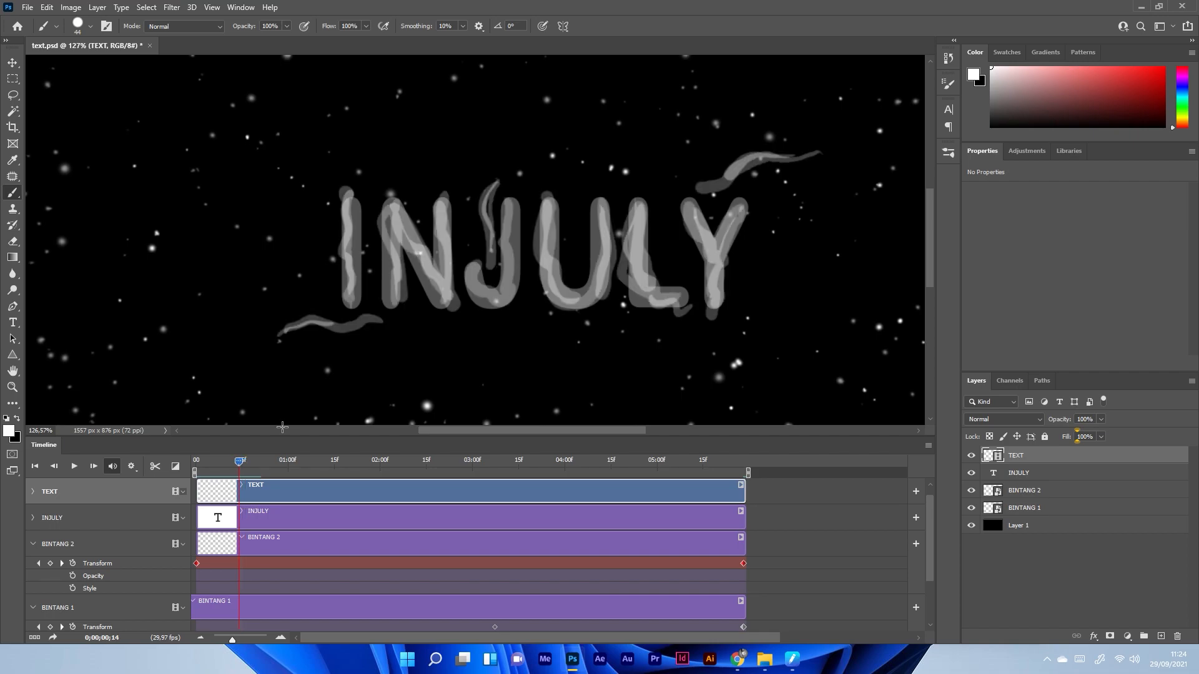
pyautogui.press('Right')
pyautogui.press('Right')
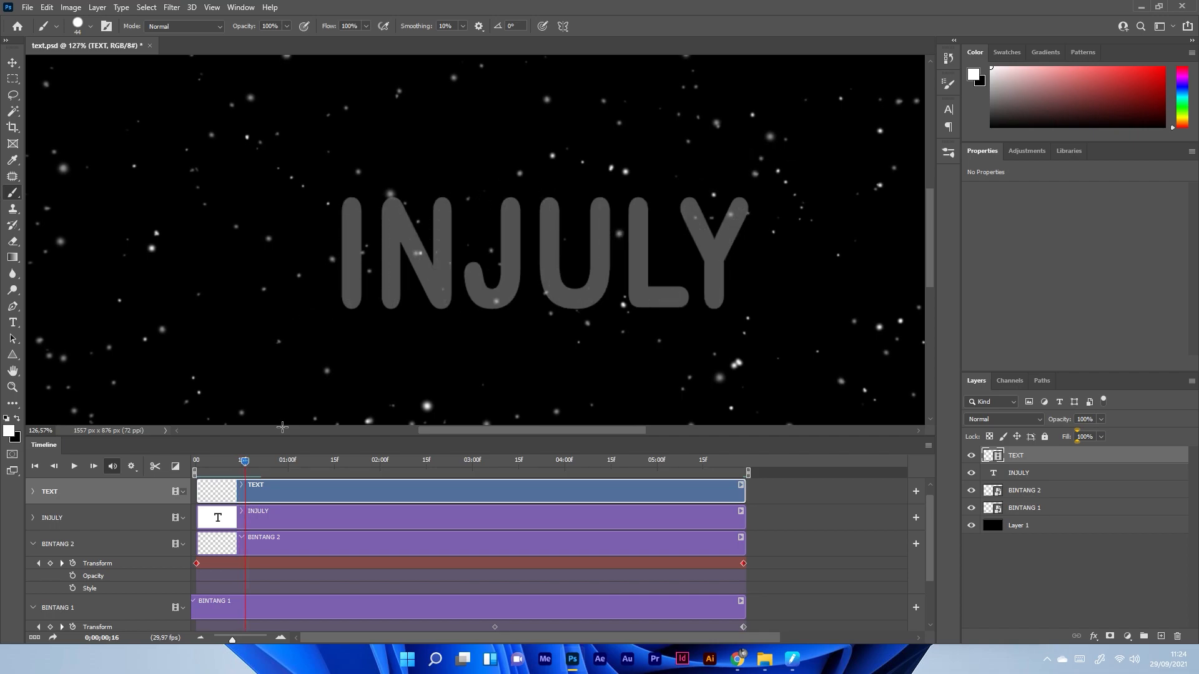
pyautogui.press('Left')
pyautogui.press('Left')
pyautogui.press('Right')
pyautogui.press('Right')
pyautogui.press('Left')
pyautogui.press('Left')
pyautogui.press('Right')
pyautogui.press('Right')
pyautogui.press('Left')
pyautogui.press('Right')
pyautogui.press('Left')
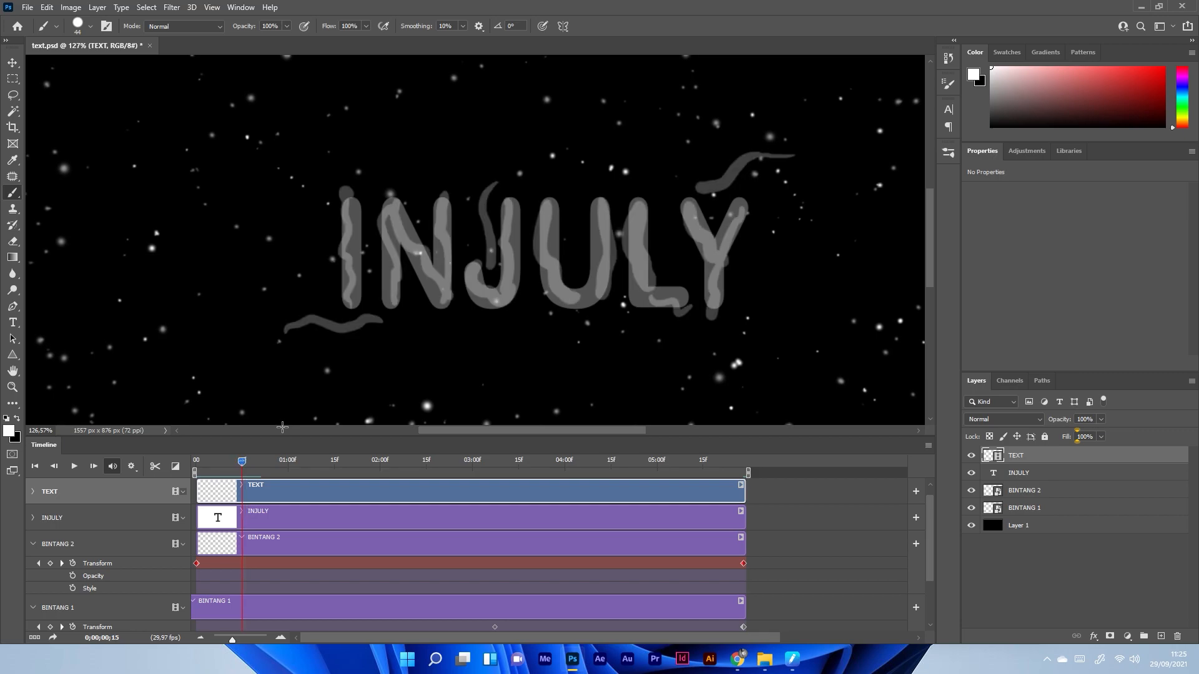
pyautogui.press('Right')
pyautogui.press('Left')
pyautogui.press('Right')
pyautogui.press('Left')
pyautogui.moveTo(243, 462); pyautogui.dragTo(244, 462)
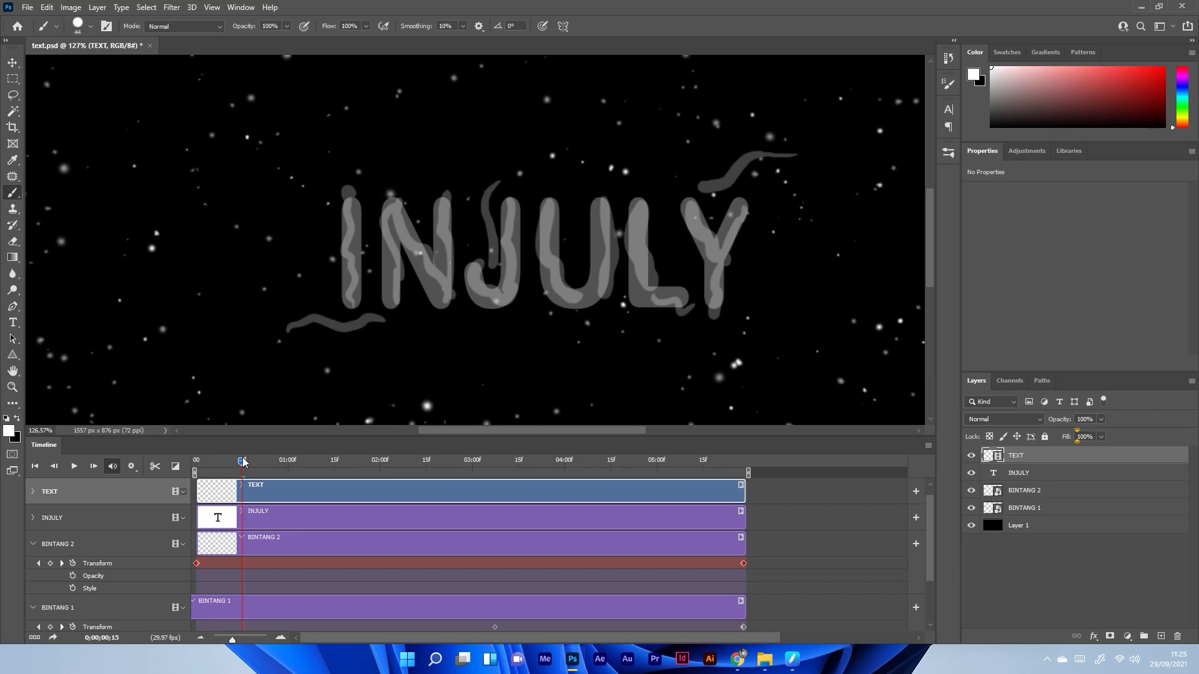
pyautogui.click(928, 445)
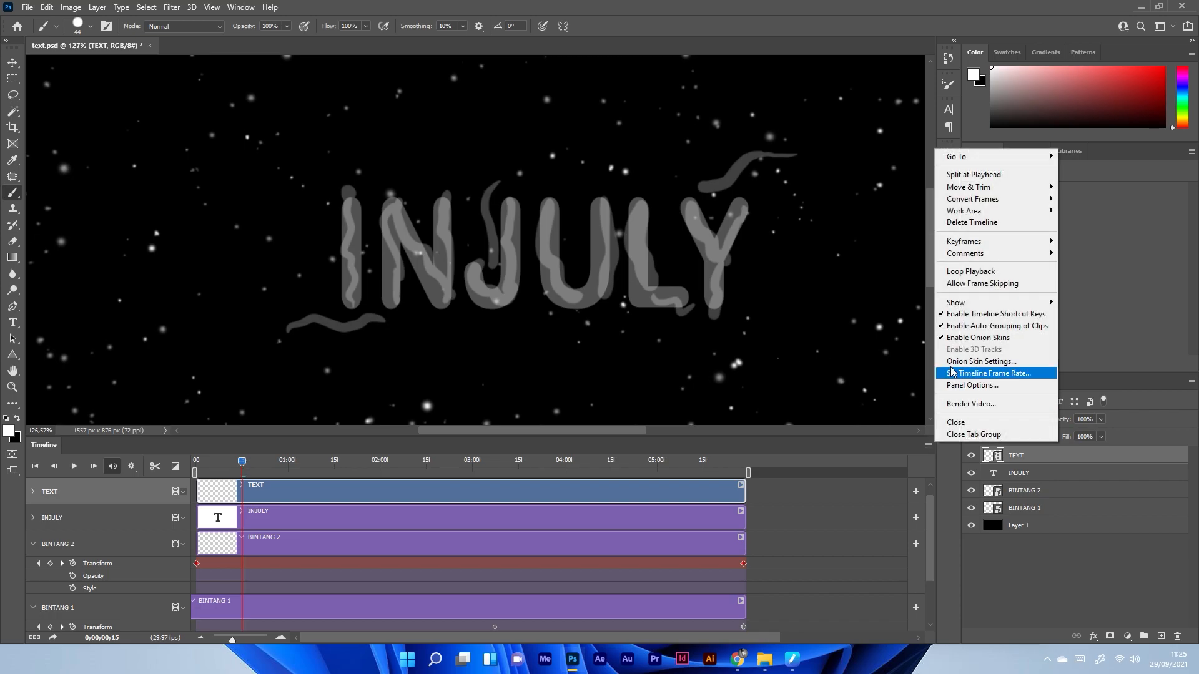
pyautogui.click(248, 487)
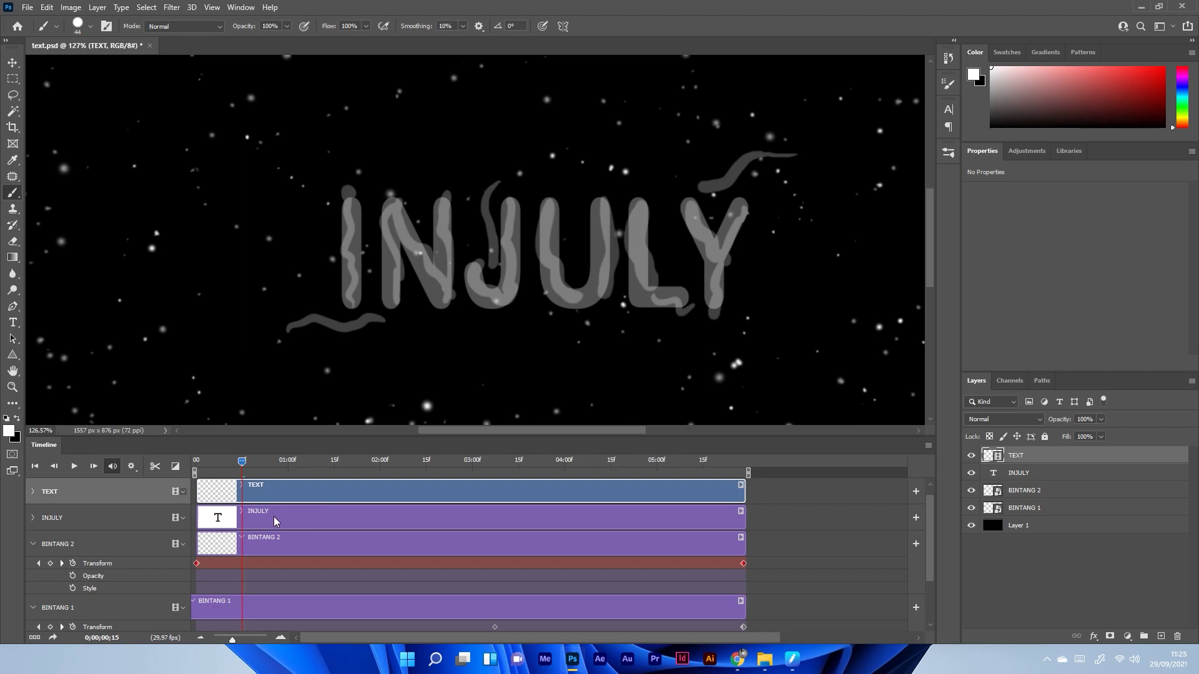
pyautogui.moveTo(246, 465); pyautogui.dragTo(242, 465)
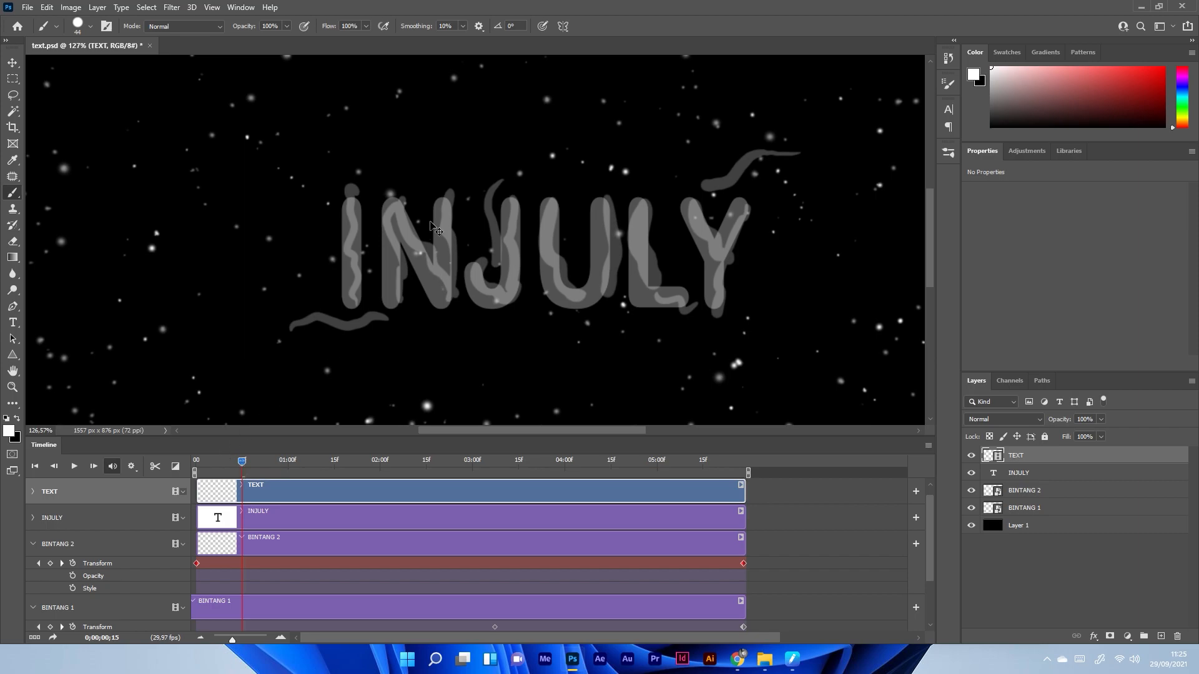
# Try duplicating the TEXT layer several times, and undo the copies.
pyautogui.hotkey('ctrl', 'j')
pyautogui.hotkey('ctrl', 'j')
pyautogui.hotkey('ctrl', 'j')
pyautogui.hotkey('ctrl', 'j')
pyautogui.hotkey('ctrl', 'z')
pyautogui.hotkey('ctrl', 'z')
pyautogui.hotkey('ctrl', 'z')
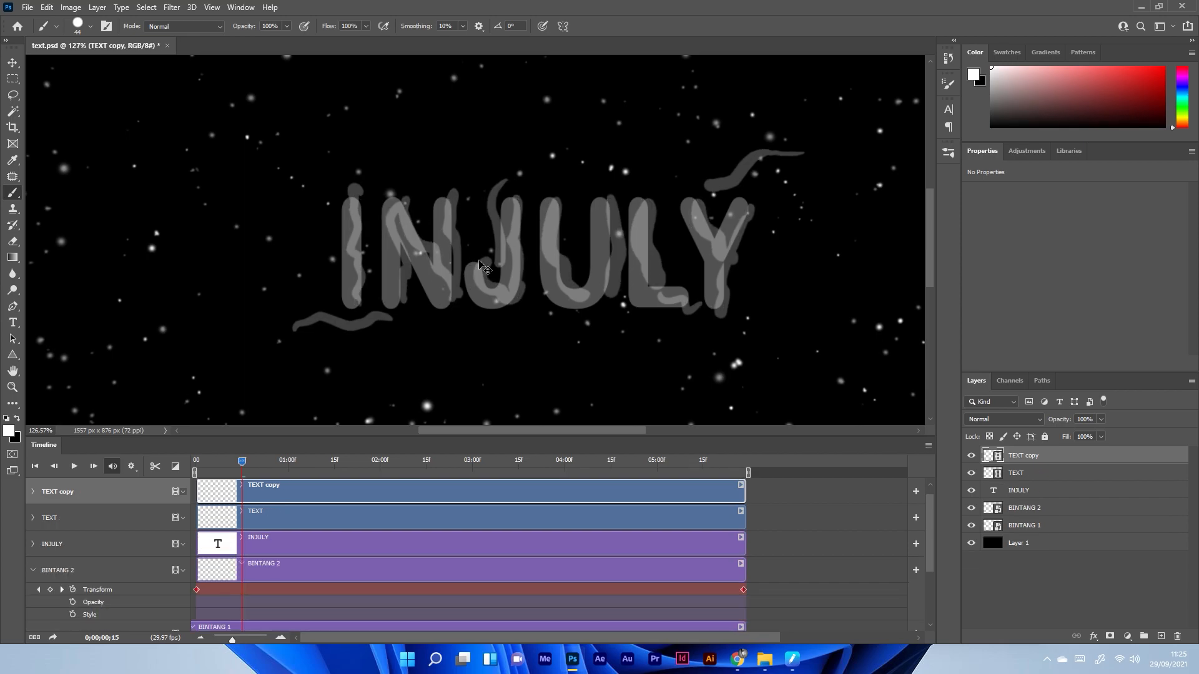
pyautogui.hotkey('ctrl', 'z')
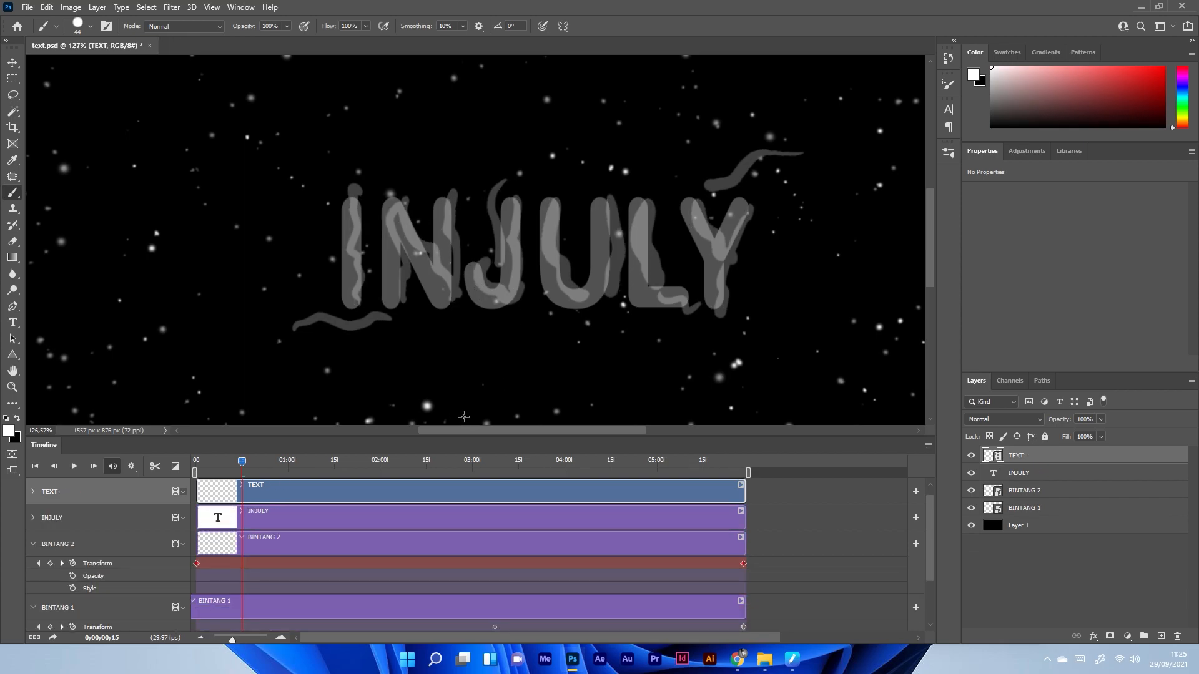
# At frame 0;00;00;15, extend the streaks above the Y and below the I and N, and repaint the one beside the J.
pyautogui.press('Left')
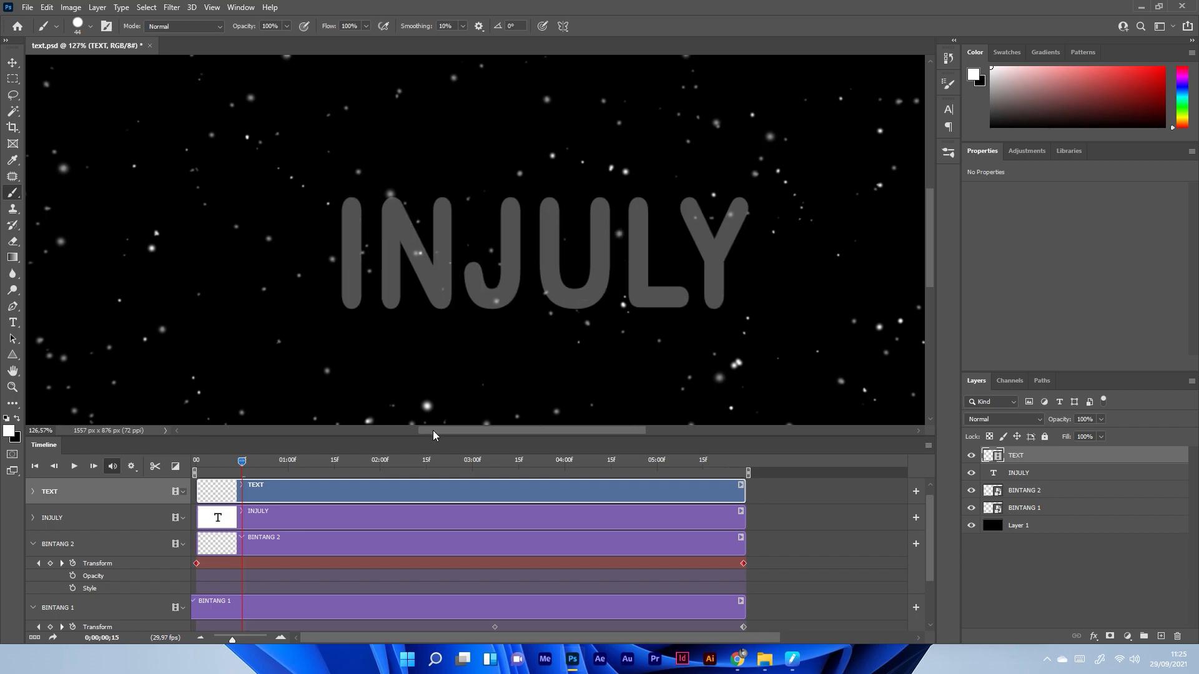
pyautogui.press('Left')
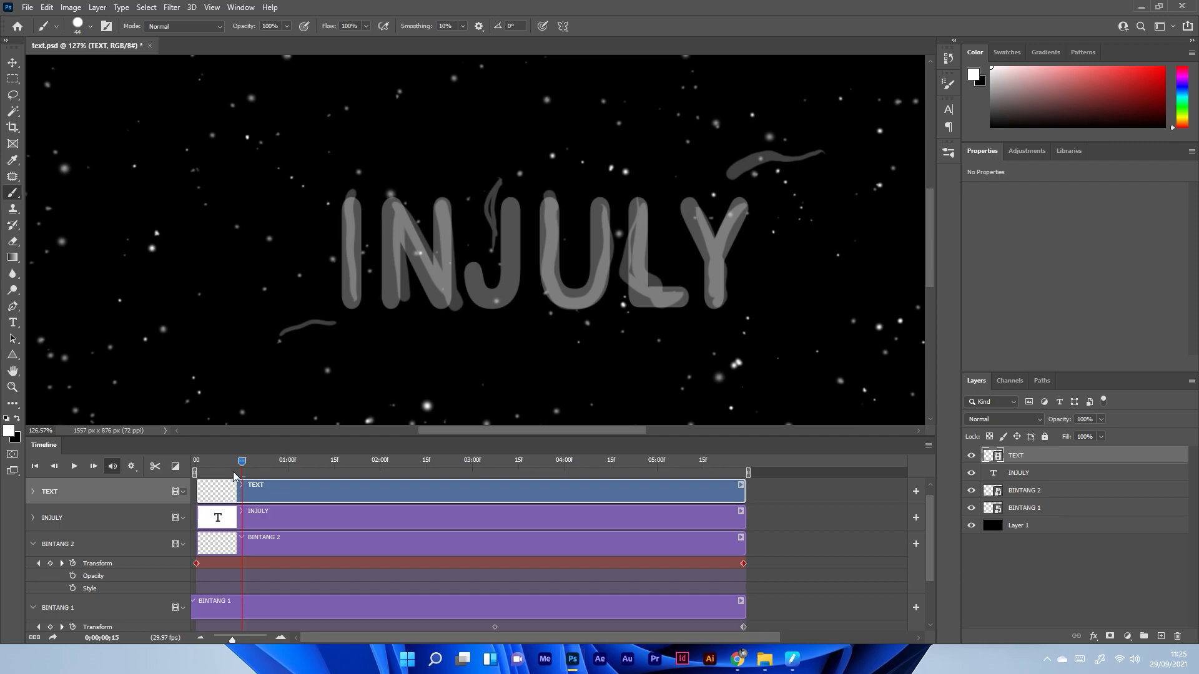
pyautogui.moveTo(241, 467)
pyautogui.mouseDown()
pyautogui.moveTo(203, 462)
pyautogui.moveTo(240, 462)
pyautogui.moveTo(230, 461)
pyautogui.moveTo(243, 452)
pyautogui.mouseUp()
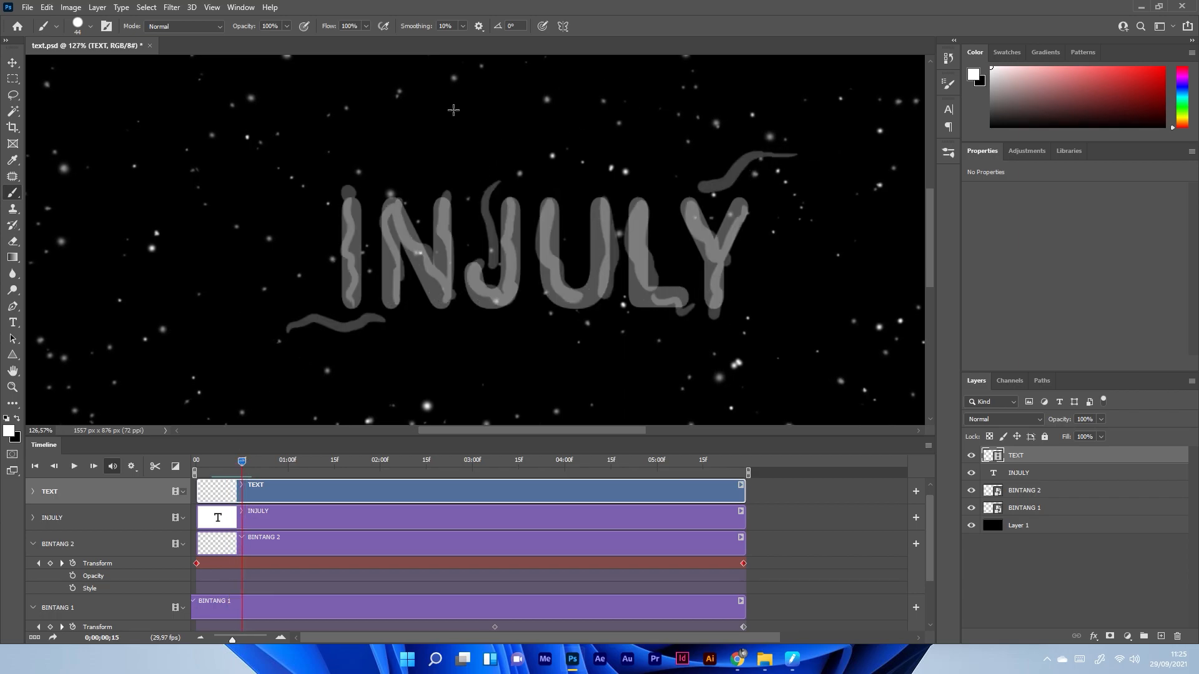
pyautogui.moveTo(781, 162)
pyautogui.mouseDown()
pyautogui.moveTo(720, 194)
pyautogui.moveTo(661, 214)
pyautogui.mouseUp()
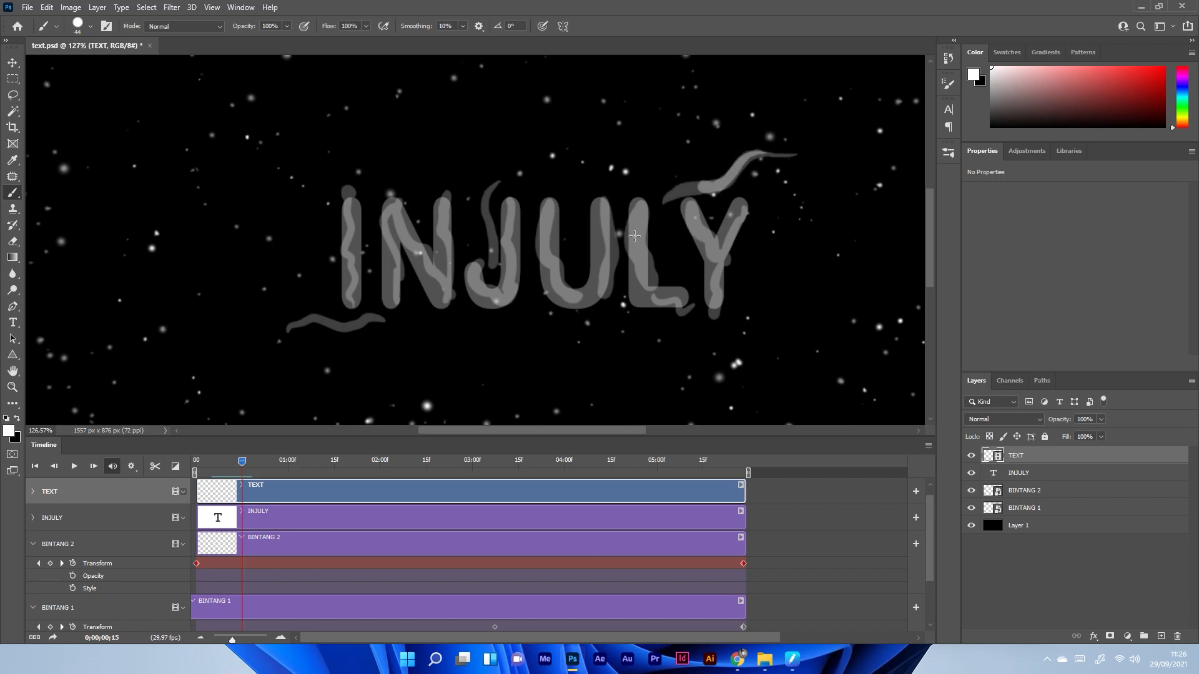
pyautogui.moveTo(501, 192); pyautogui.dragTo(497, 270)
pyautogui.moveTo(291, 326); pyautogui.dragTo(441, 329)
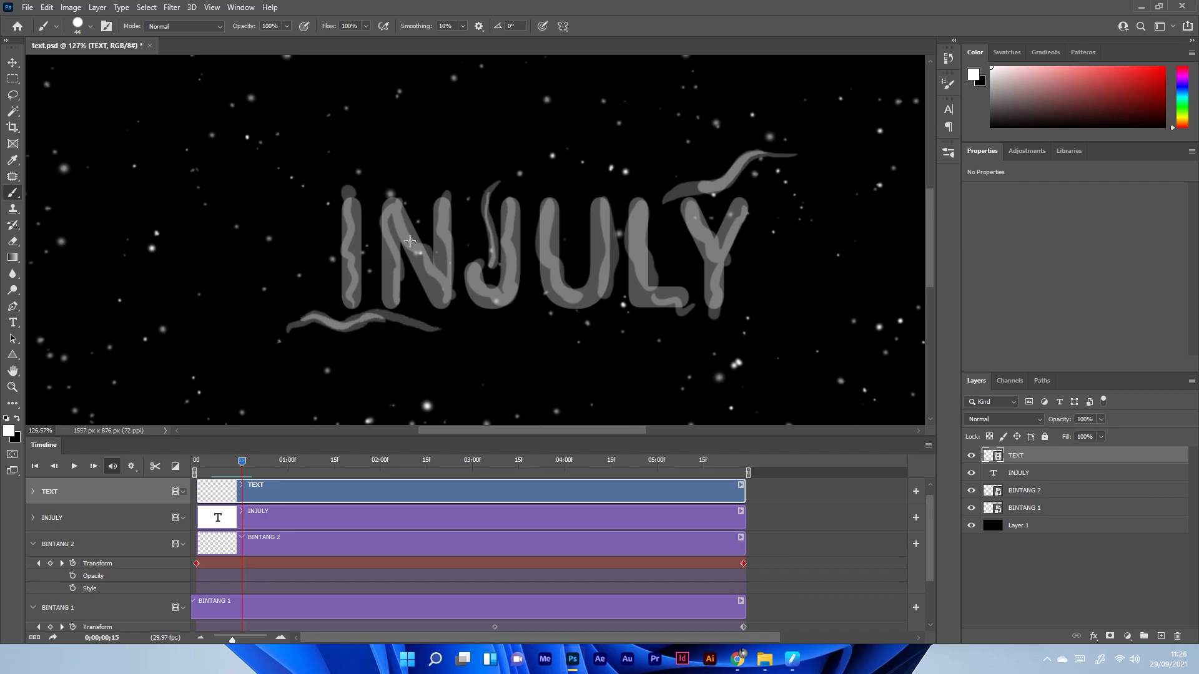
# Redraw the I, N, J, U and L with wavy strokes over the guide text at frame 0;00;00;15.
pyautogui.moveTo(352, 200); pyautogui.dragTo(351, 306)
pyautogui.moveTo(389, 221); pyautogui.dragTo(395, 305)
pyautogui.moveTo(389, 221)
pyautogui.mouseDown()
pyautogui.moveTo(447, 305)
pyautogui.moveTo(447, 194)
pyautogui.mouseUp()
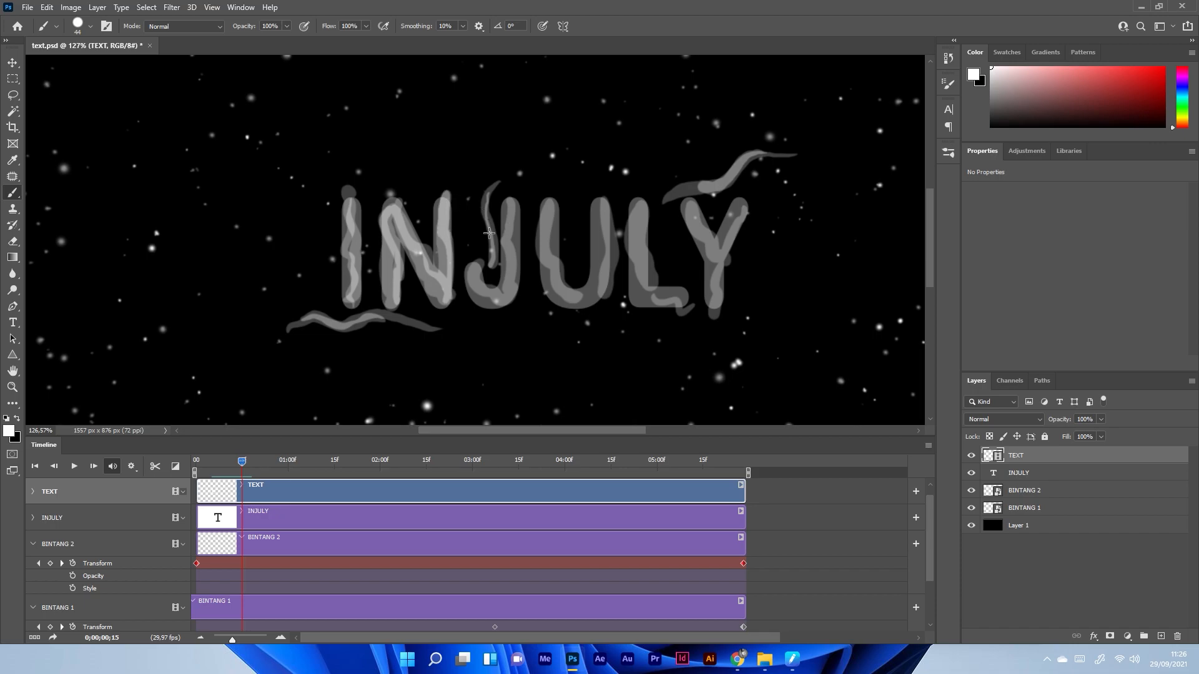
pyautogui.moveTo(477, 276)
pyautogui.mouseDown()
pyautogui.moveTo(520, 288)
pyautogui.moveTo(517, 201)
pyautogui.moveTo(560, 285)
pyautogui.moveTo(596, 296)
pyautogui.moveTo(609, 266)
pyautogui.mouseUp()
pyautogui.moveTo(606, 201); pyautogui.dragTo(591, 308)
pyautogui.moveTo(641, 203)
pyautogui.mouseDown()
pyautogui.moveTo(648, 265)
pyautogui.moveTo(694, 305)
pyautogui.mouseUp()
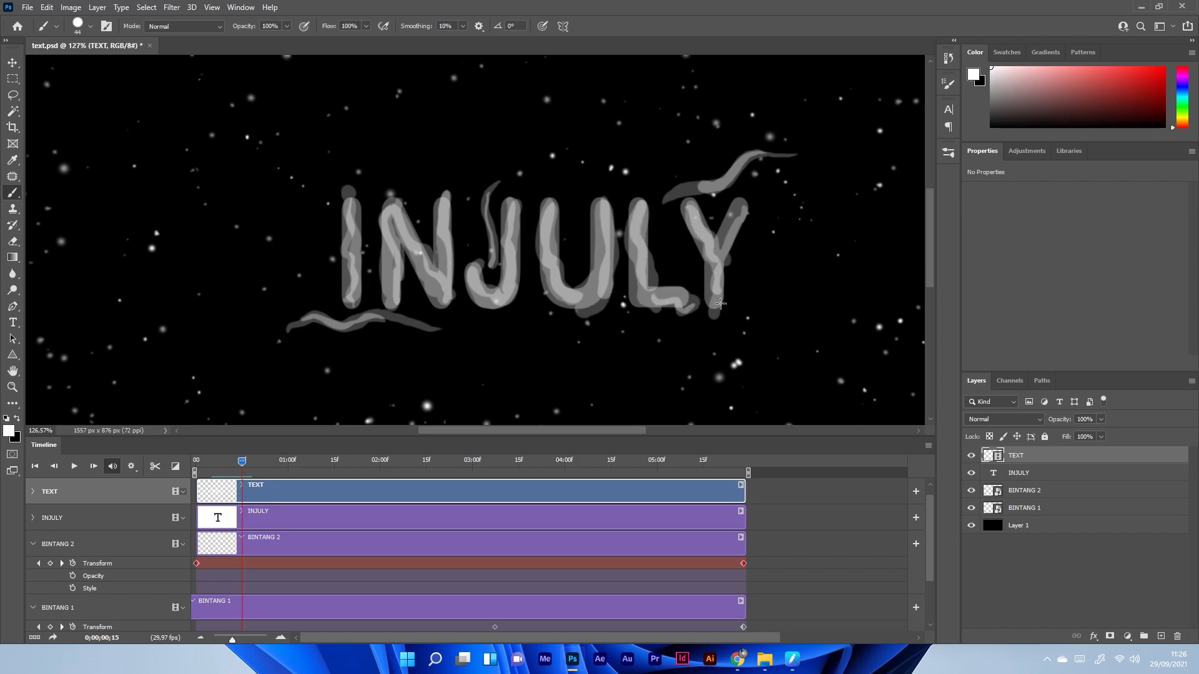